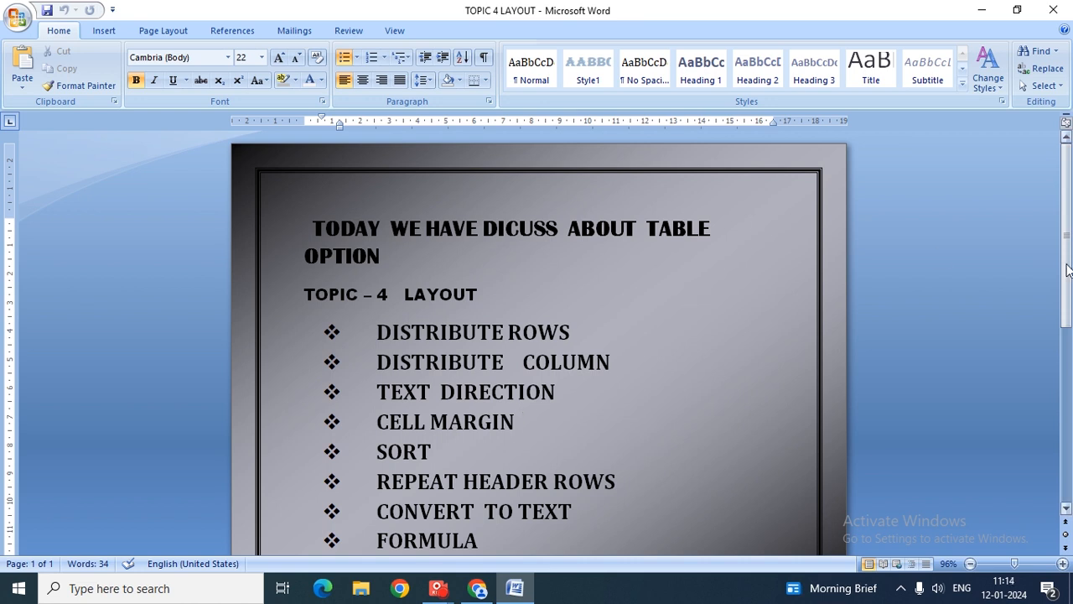
# - Create a new blank document, Document2, and bring up the Insert Table size grid
pyautogui.scroll(-1, 755, 335)
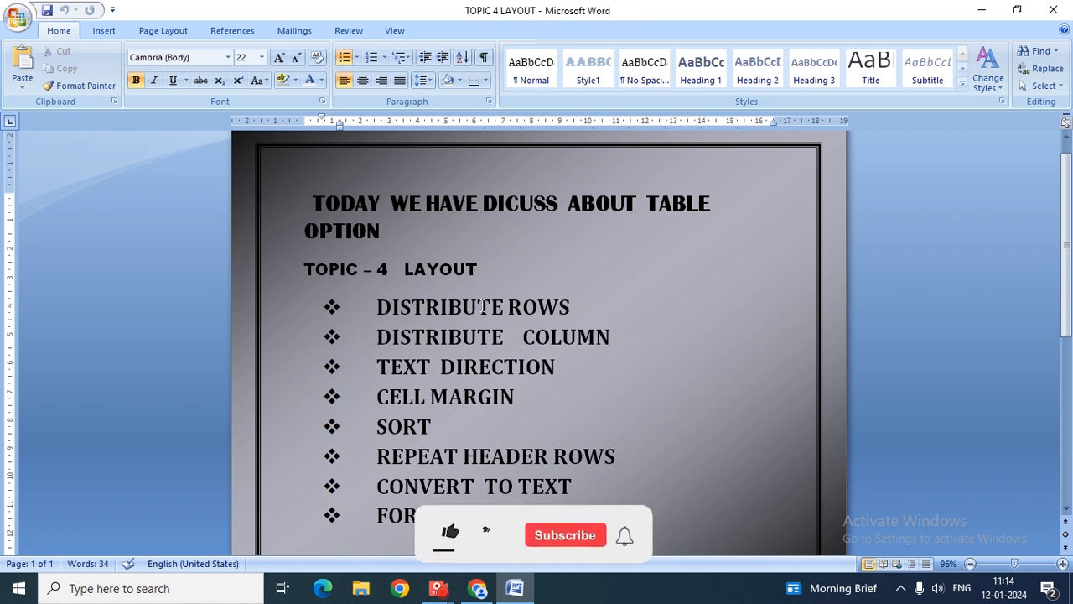
pyautogui.click(16, 18)
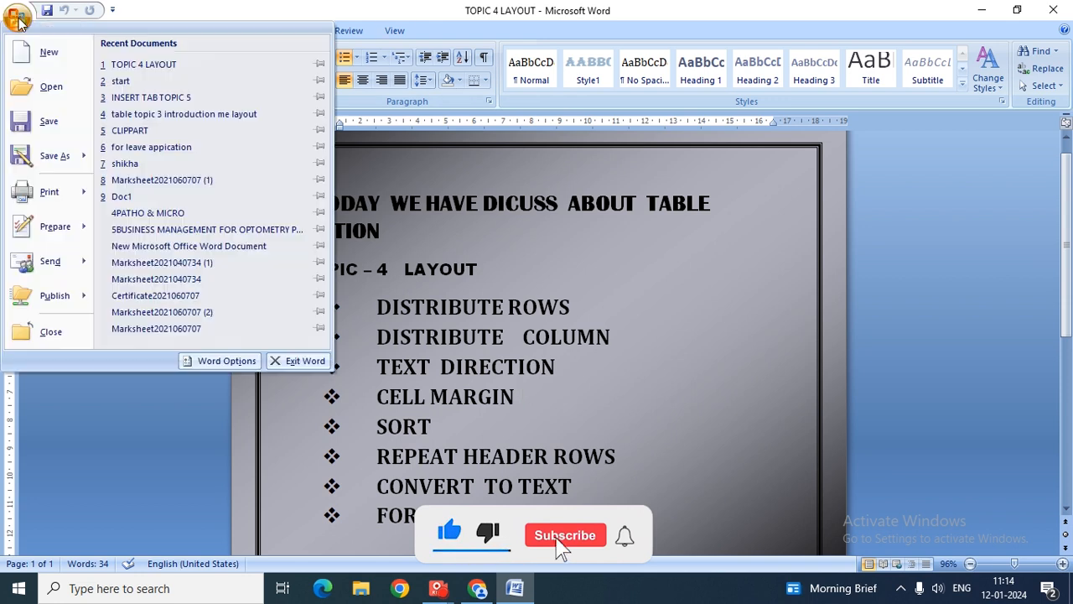
pyautogui.click(77, 61)
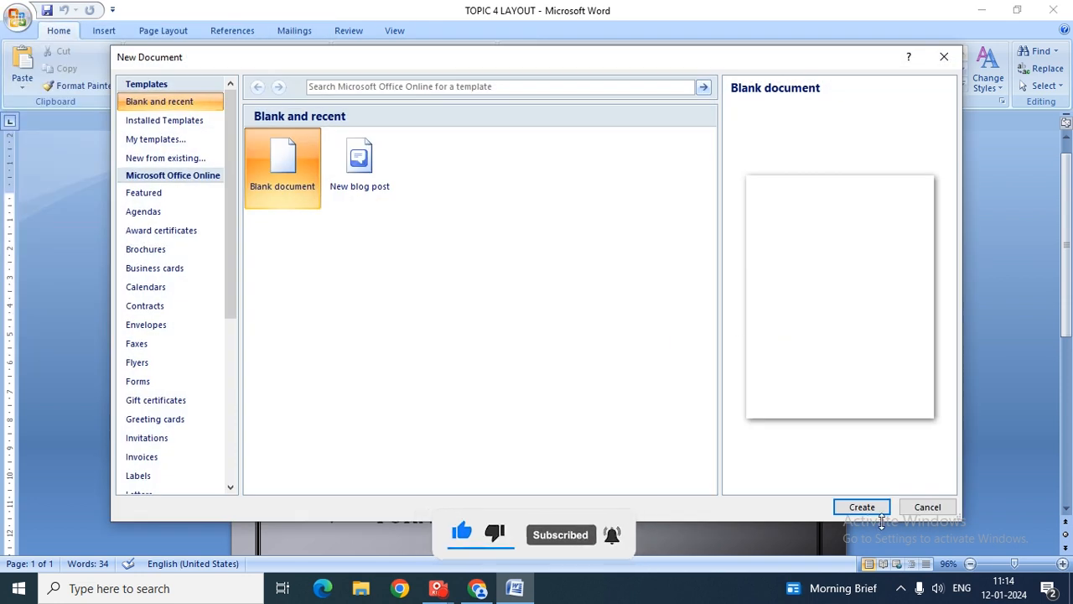
pyautogui.click(862, 506)
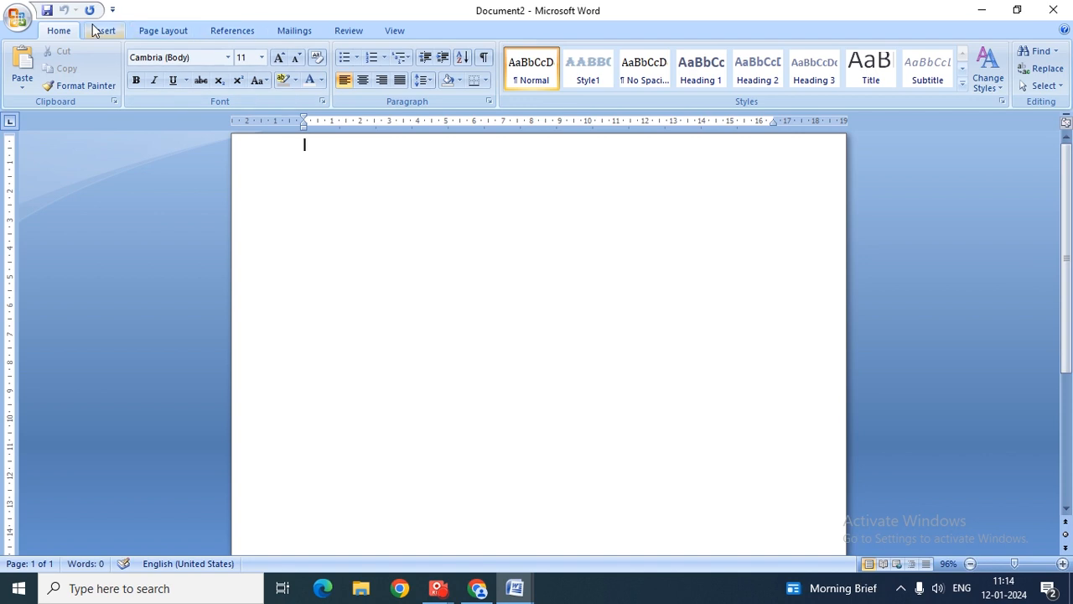
pyautogui.click(103, 30)
pyautogui.click(129, 75)
# - Insert a 9-column by 6-row table into Document2
pyautogui.click(245, 200)
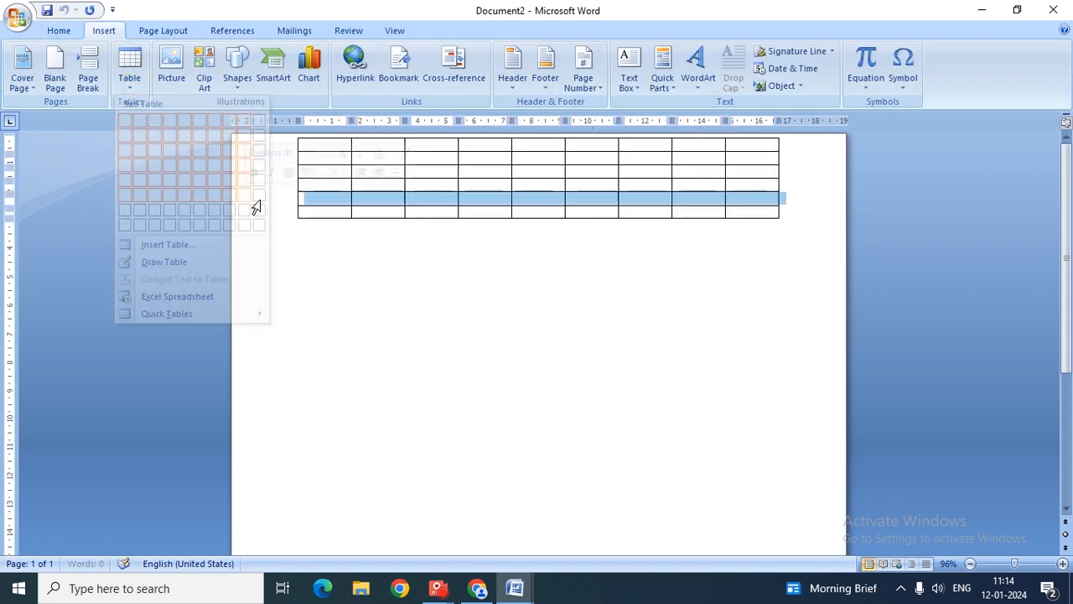
pyautogui.click(506, 32)
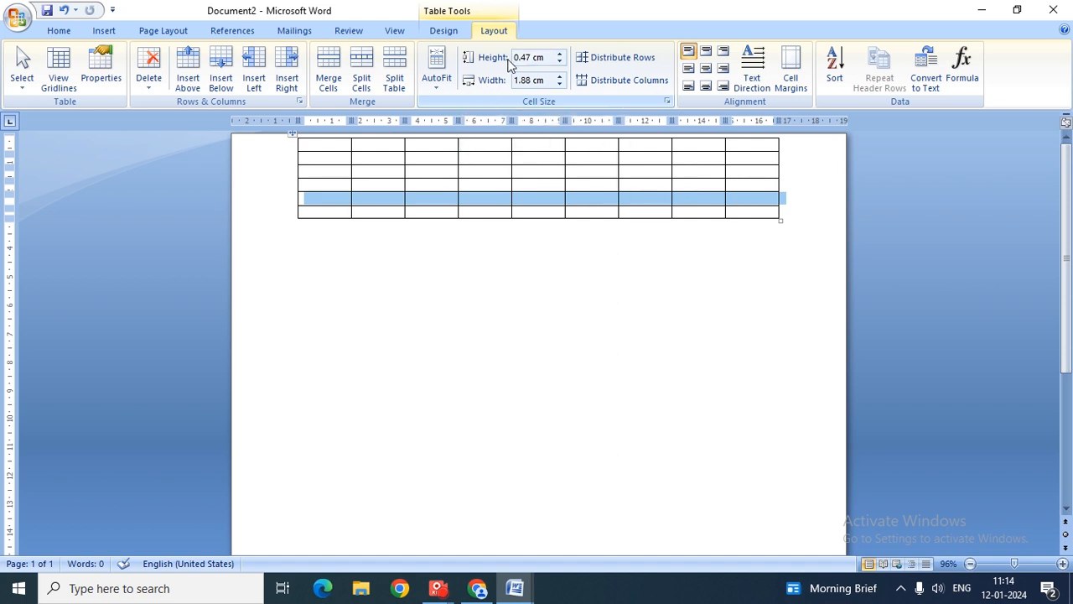
# - Set the table's top row height to 1.1 cm
pyautogui.click(333, 146)
pyautogui.click(560, 54)
pyautogui.click(559, 53)
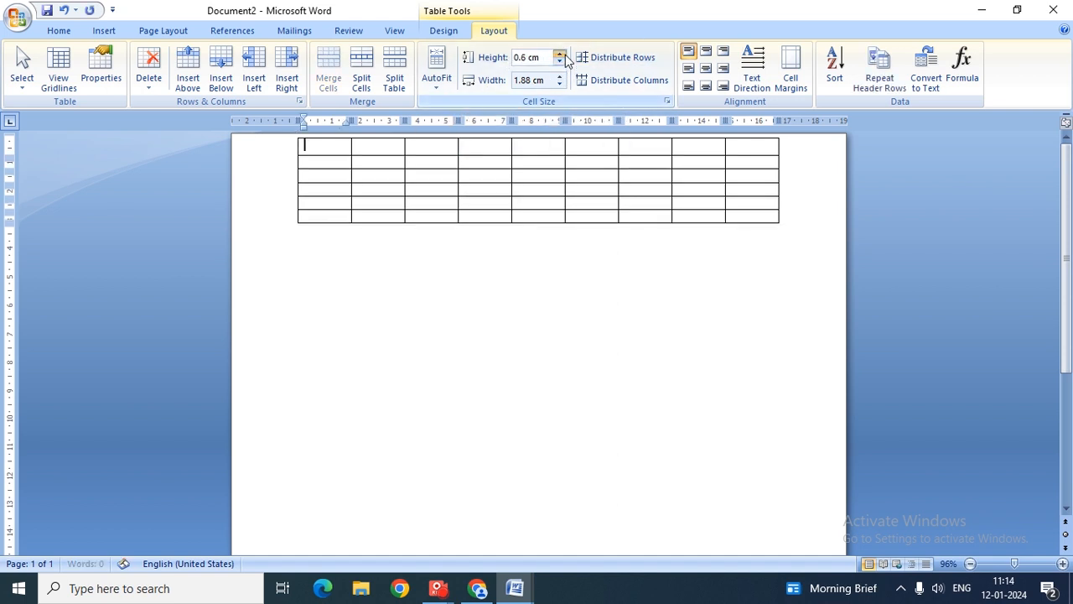
pyautogui.click(566, 54)
pyautogui.click(566, 53)
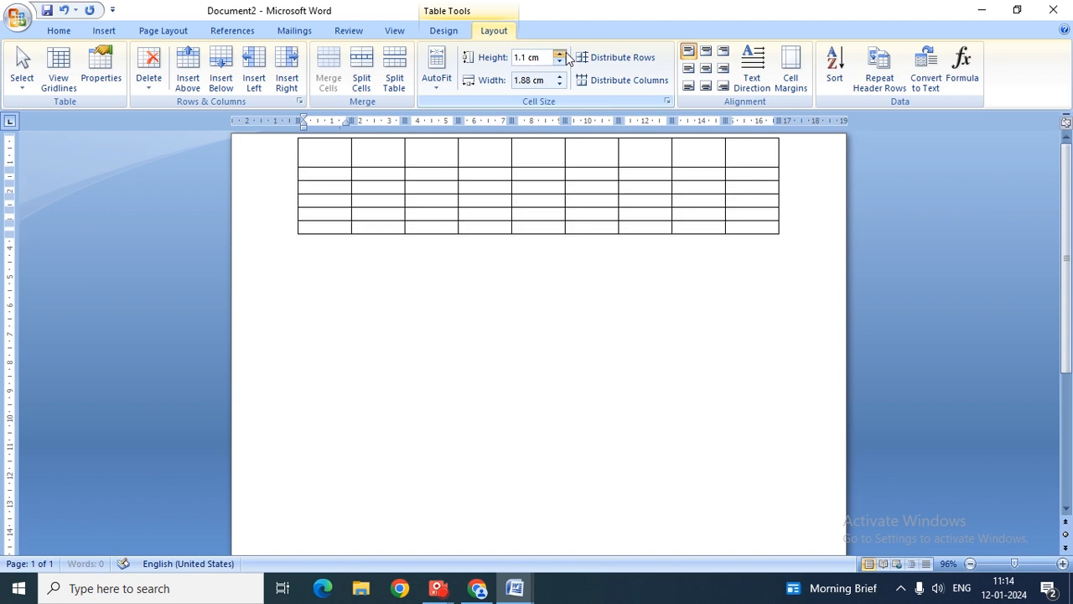
pyautogui.click(566, 54)
pyautogui.click(566, 53)
pyautogui.click(560, 53)
pyautogui.click(560, 54)
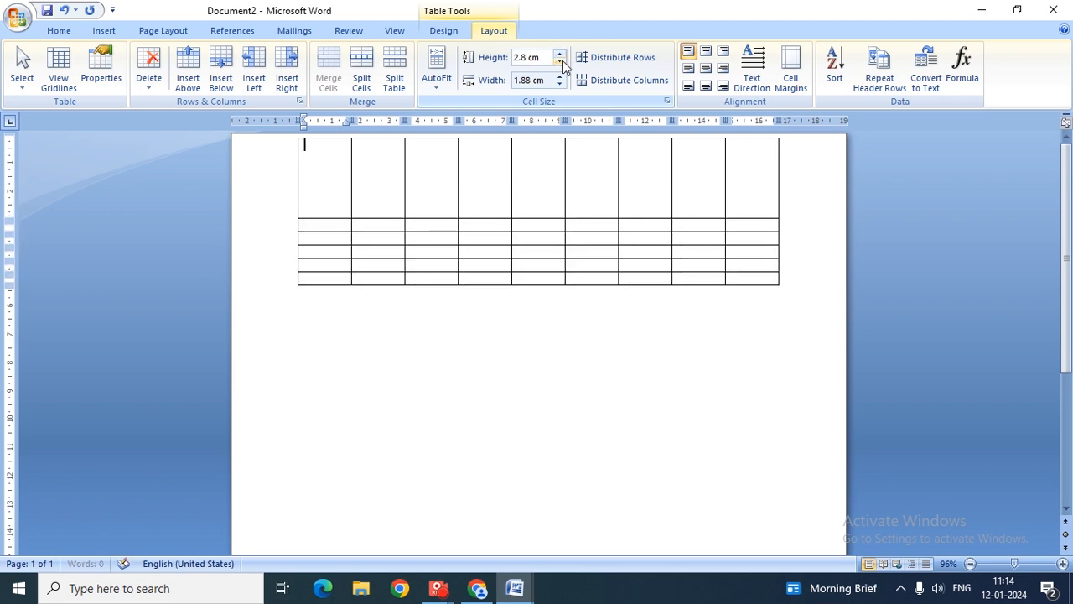
pyautogui.click(560, 60)
pyautogui.click(559, 60)
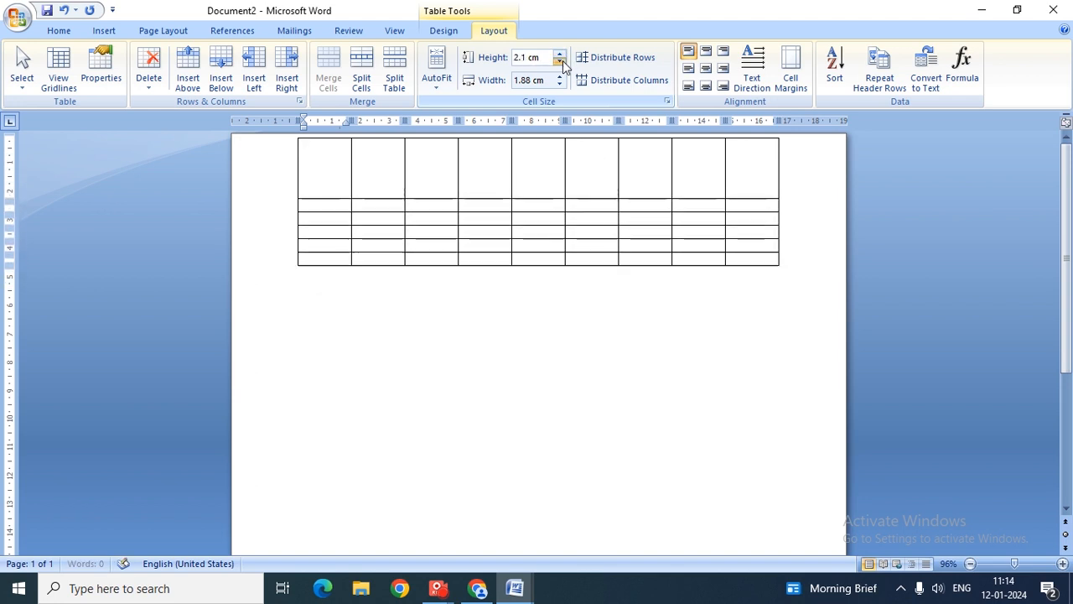
pyautogui.click(559, 60)
pyautogui.click(559, 60)
pyautogui.click(564, 55)
pyautogui.click(563, 60)
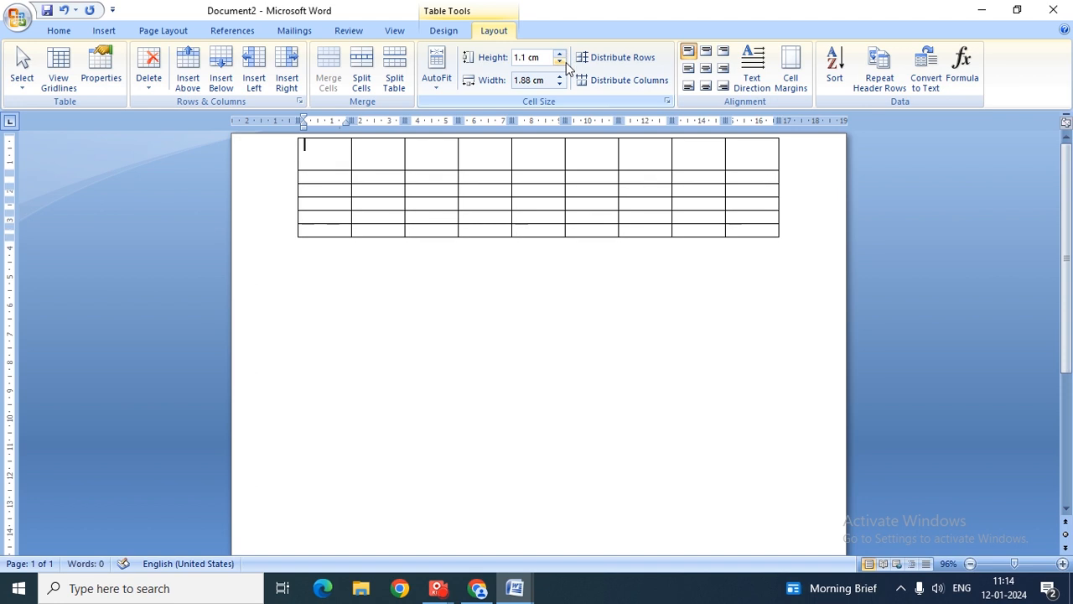
pyautogui.click(564, 54)
pyautogui.click(561, 61)
# - Make rows two to five about 1 cm tall and raise the last row's height
pyautogui.click(336, 178)
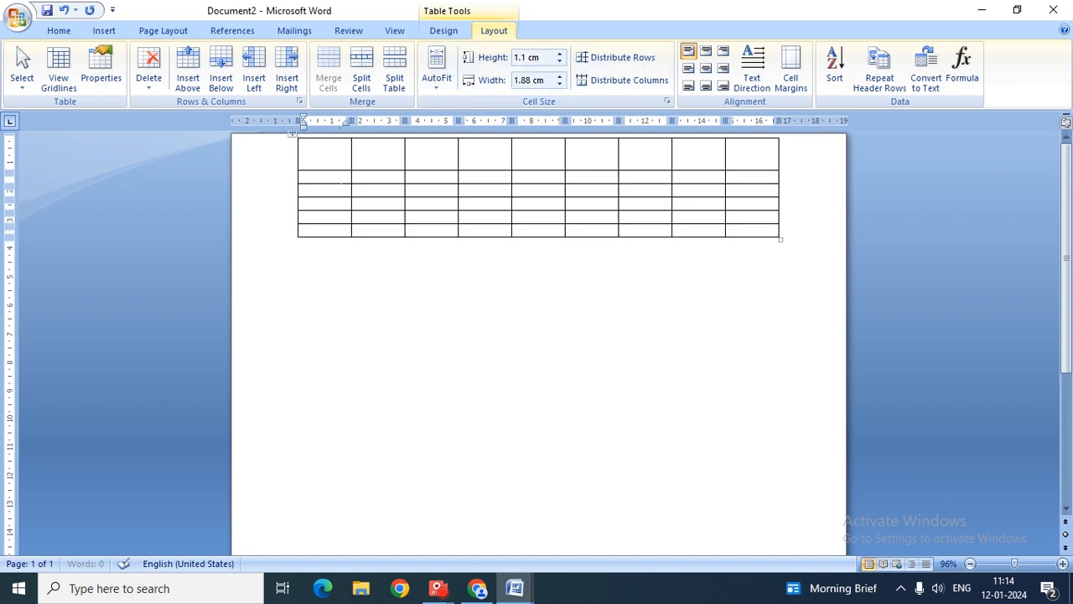
pyautogui.click(561, 55)
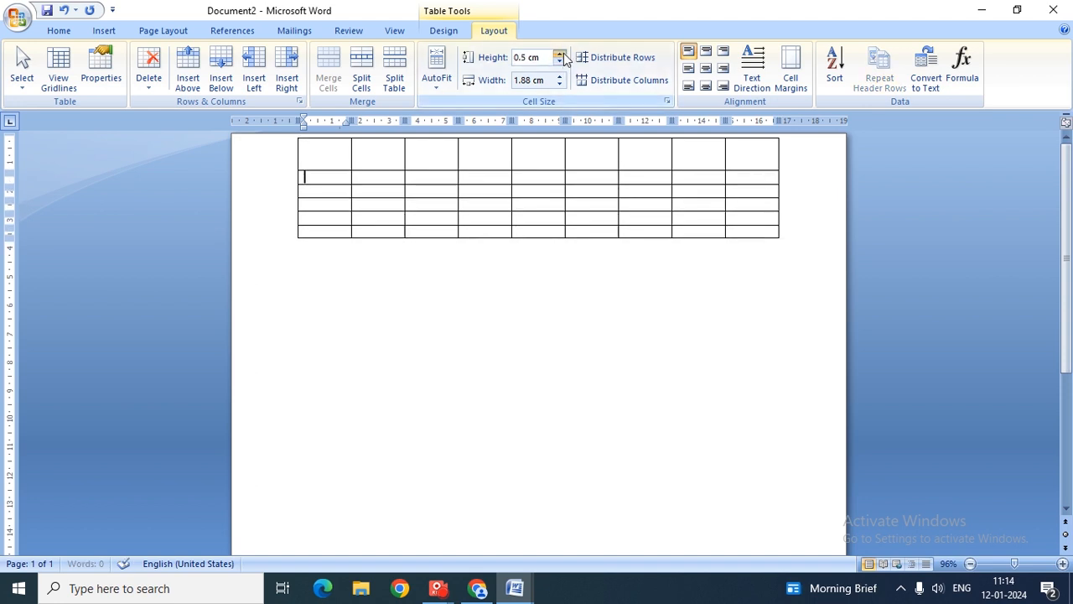
pyautogui.click(349, 206)
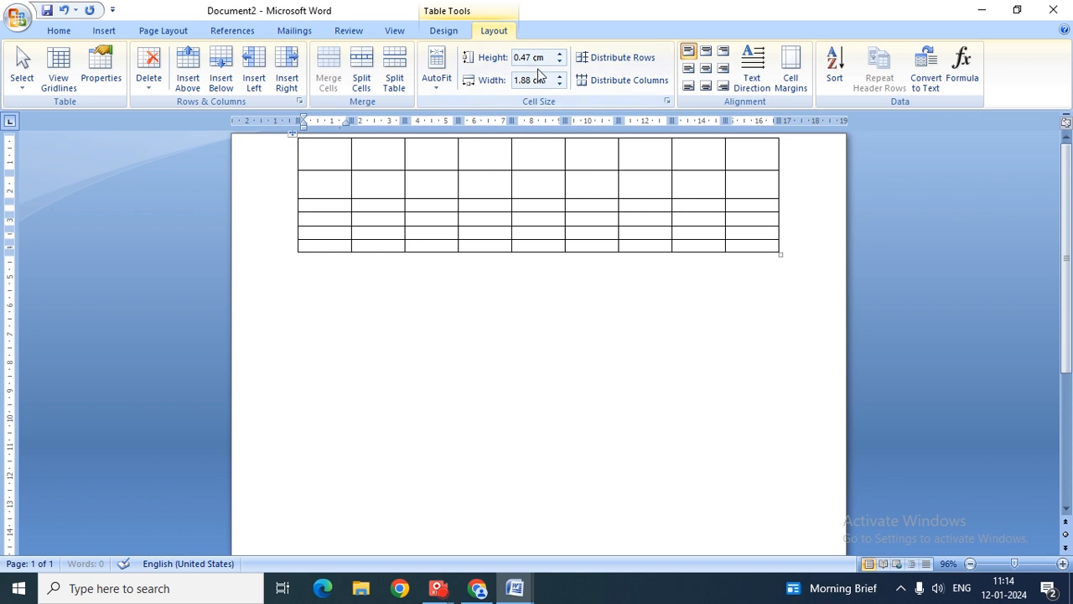
pyautogui.click(563, 55)
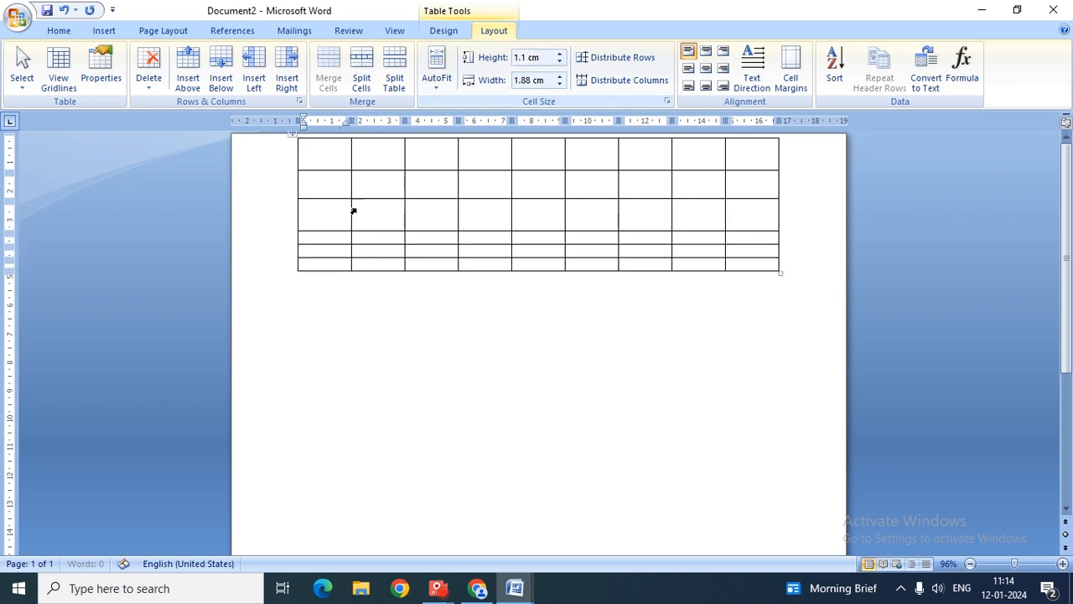
pyautogui.click(338, 234)
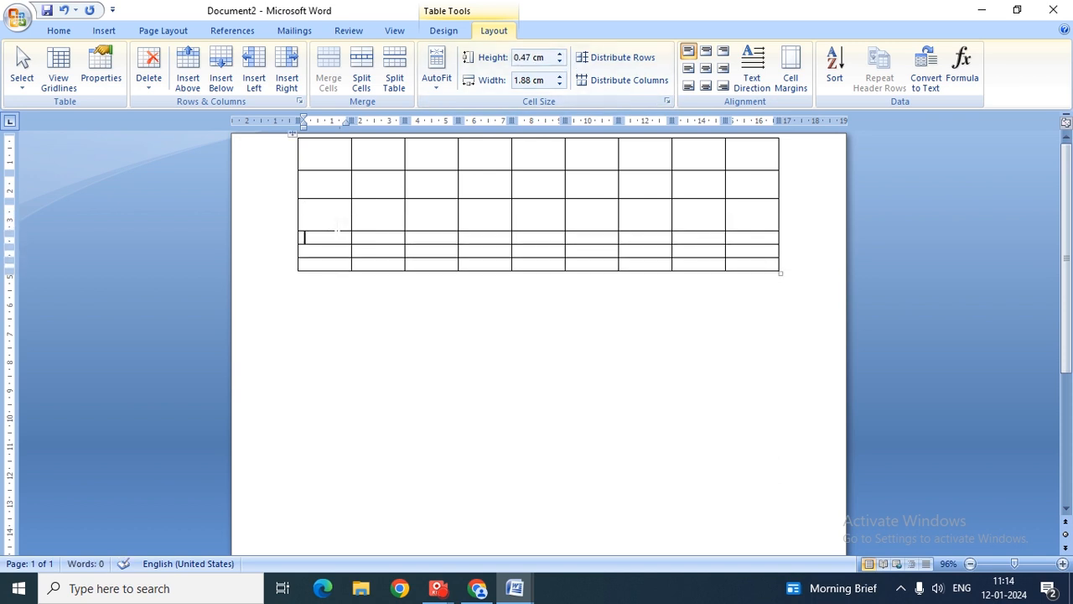
pyautogui.click(561, 54)
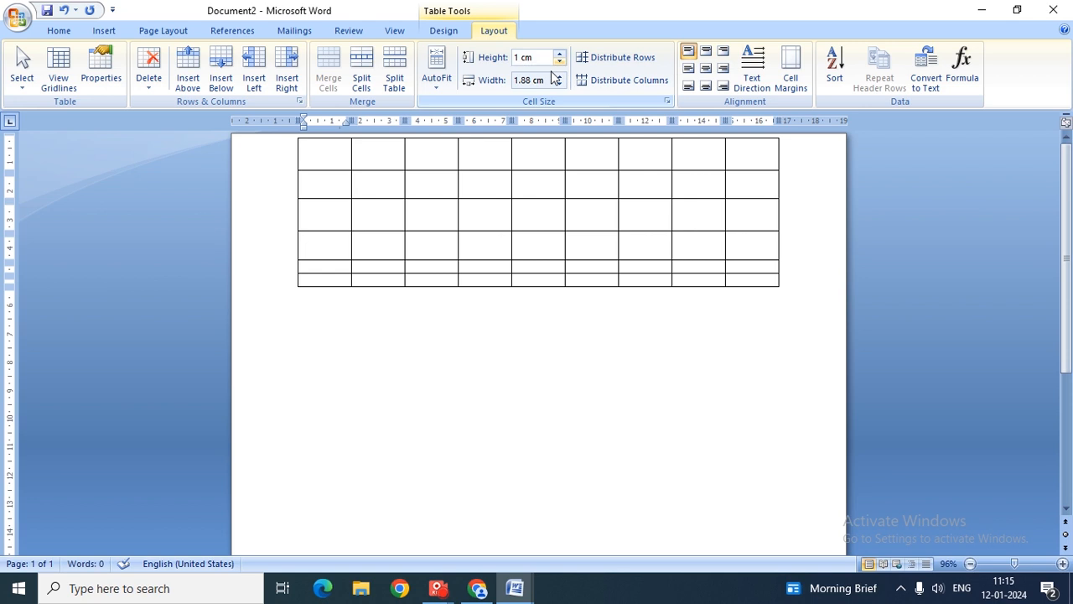
pyautogui.click(304, 266)
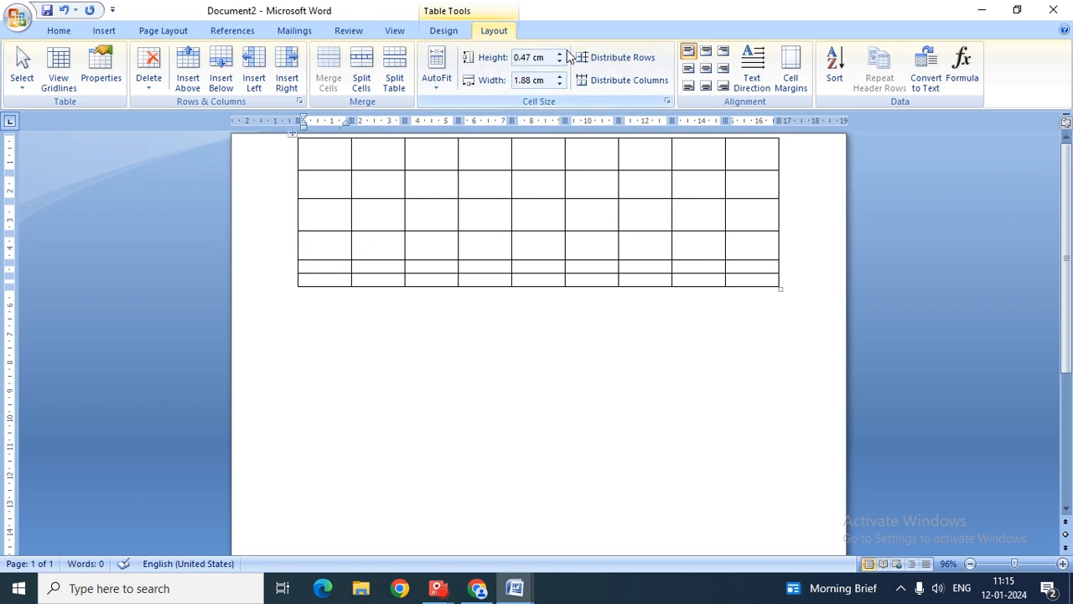
pyautogui.click(560, 54)
pyautogui.click(560, 54)
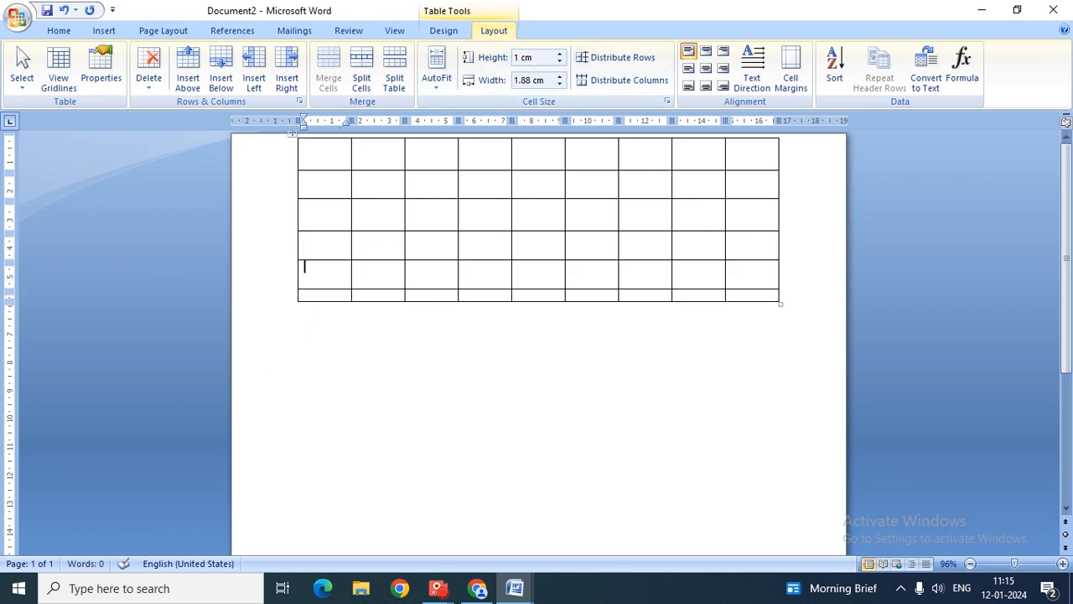
pyautogui.click(325, 296)
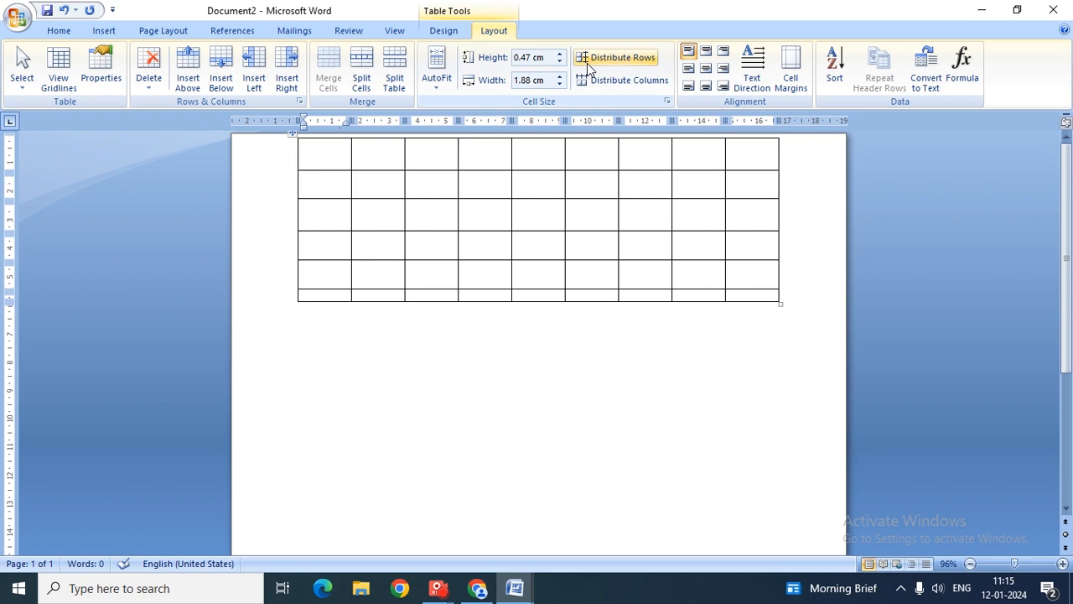
pyautogui.click(560, 54)
pyautogui.click(560, 54)
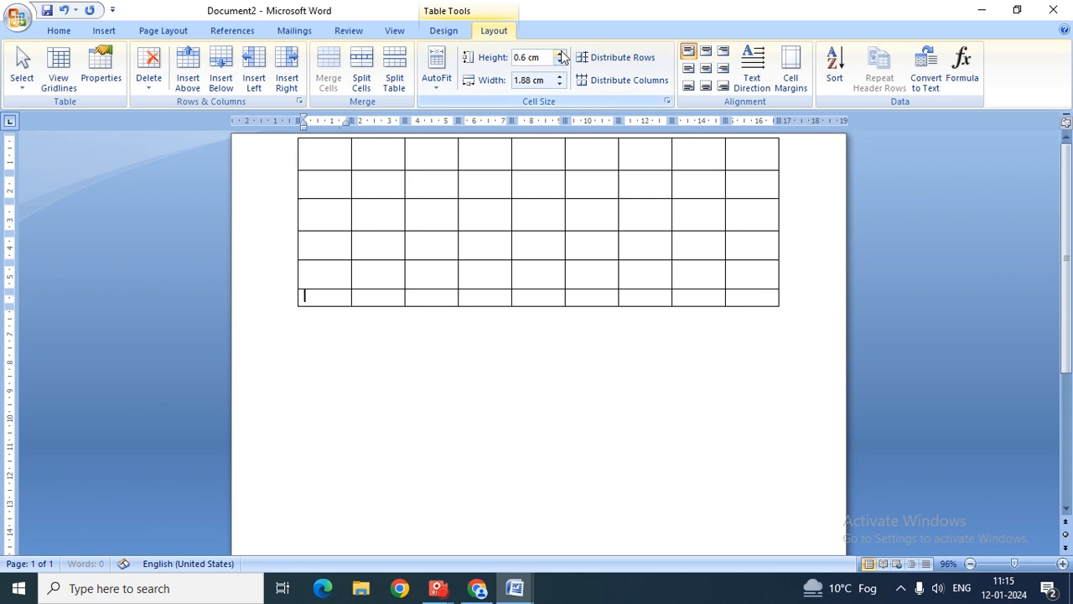
pyautogui.click(560, 54)
pyautogui.click(560, 54)
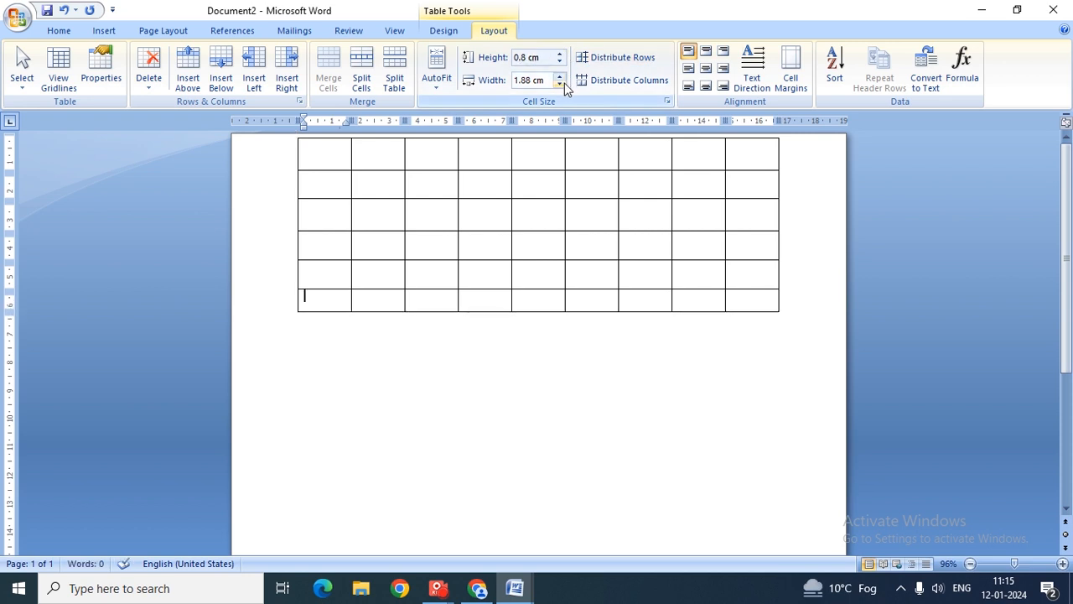
# - Adjust the first column's width with the Width spinner until it is 1.5 cm
pyautogui.click(560, 84)
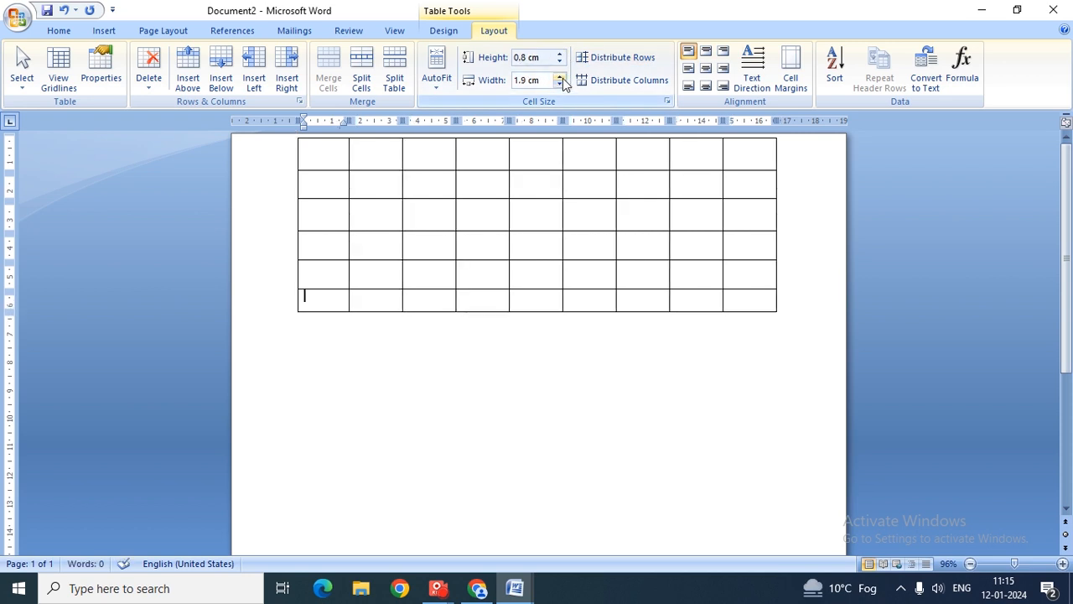
pyautogui.click(563, 78)
pyautogui.click(563, 78)
pyautogui.click(563, 78)
pyautogui.click(563, 78)
pyautogui.click(563, 78)
pyautogui.click(563, 78)
pyautogui.click(563, 78)
pyautogui.click(561, 76)
pyautogui.click(560, 76)
pyautogui.click(560, 77)
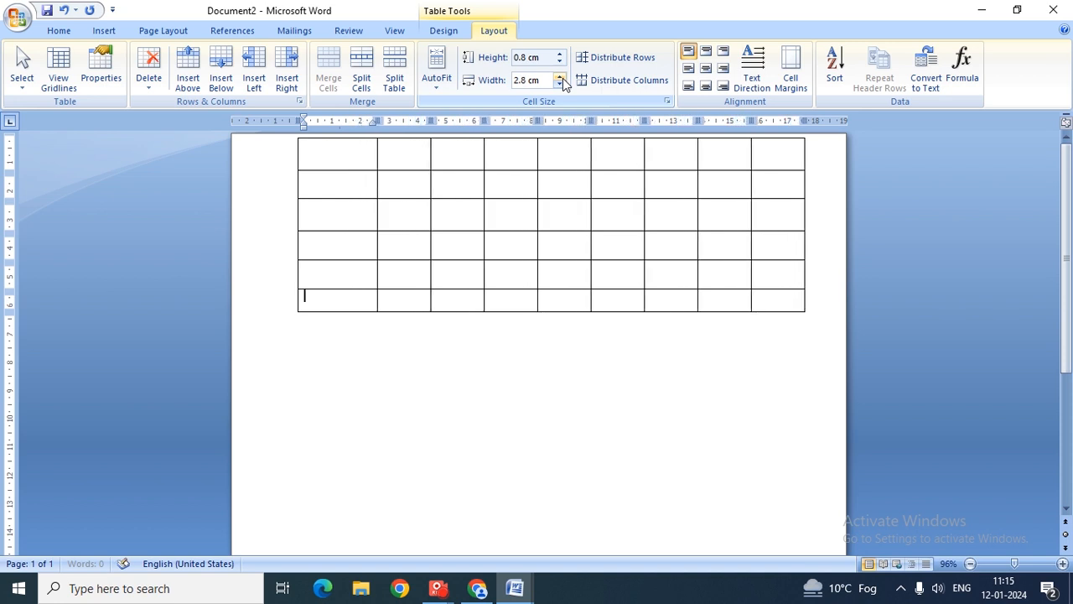
pyautogui.click(560, 76)
pyautogui.click(560, 76)
pyautogui.click(560, 76)
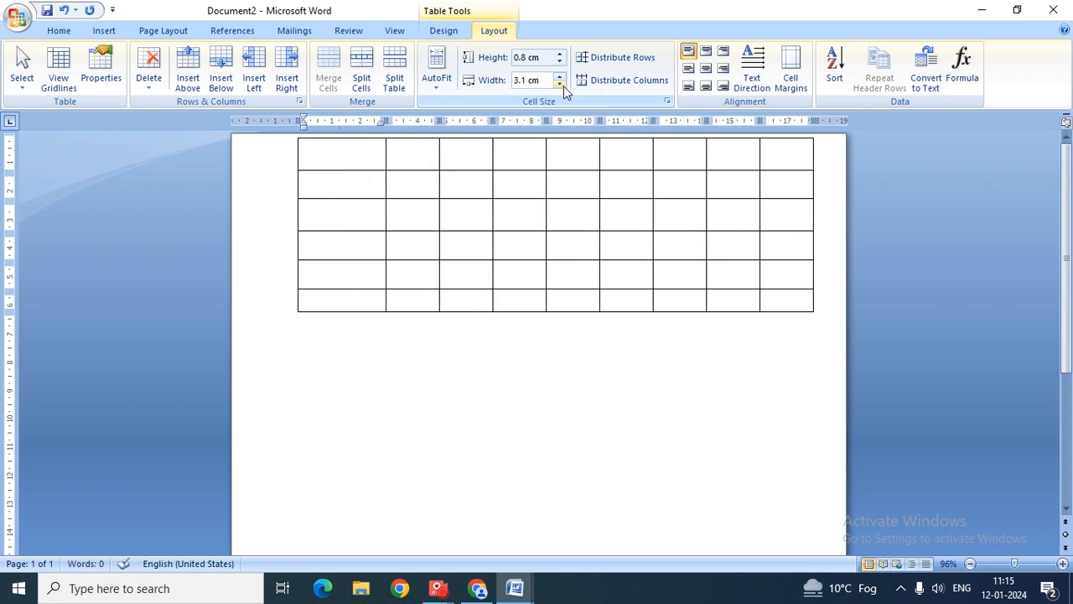
pyautogui.click(563, 85)
pyautogui.click(564, 86)
pyautogui.click(564, 87)
pyautogui.click(563, 87)
pyautogui.click(563, 87)
pyautogui.click(564, 86)
pyautogui.click(564, 86)
pyautogui.click(564, 87)
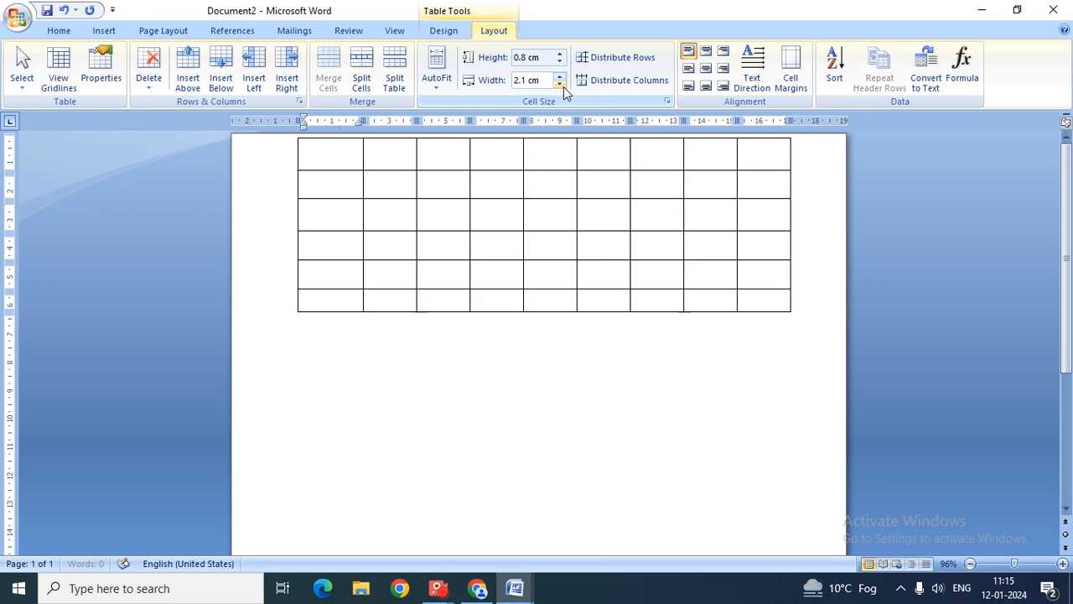
pyautogui.click(563, 86)
pyautogui.click(564, 86)
pyautogui.click(563, 86)
pyautogui.click(564, 87)
pyautogui.click(563, 87)
pyautogui.click(563, 86)
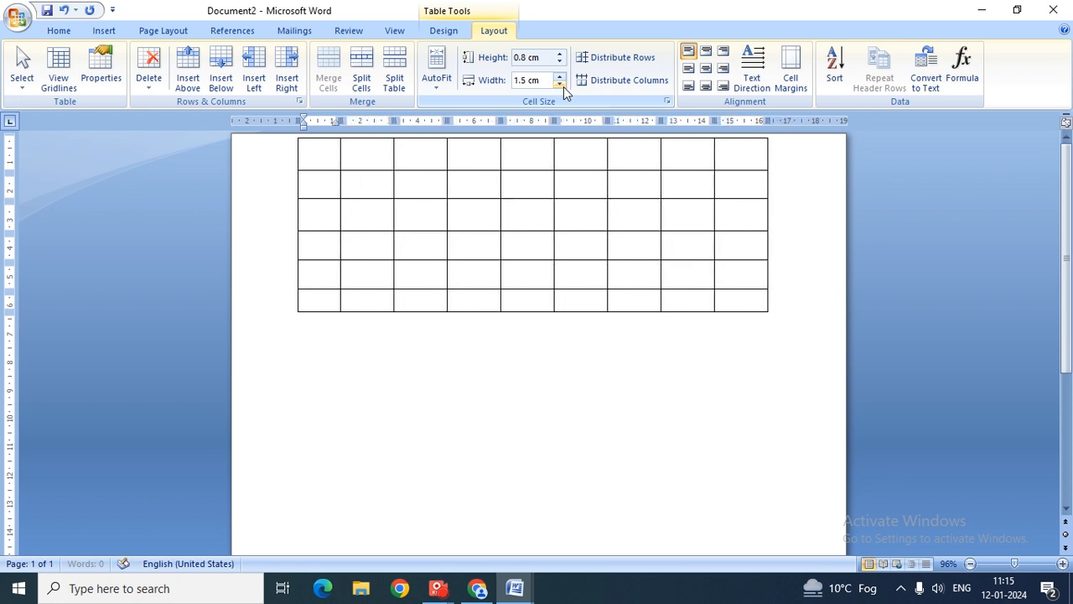
pyautogui.click(564, 86)
pyautogui.click(562, 74)
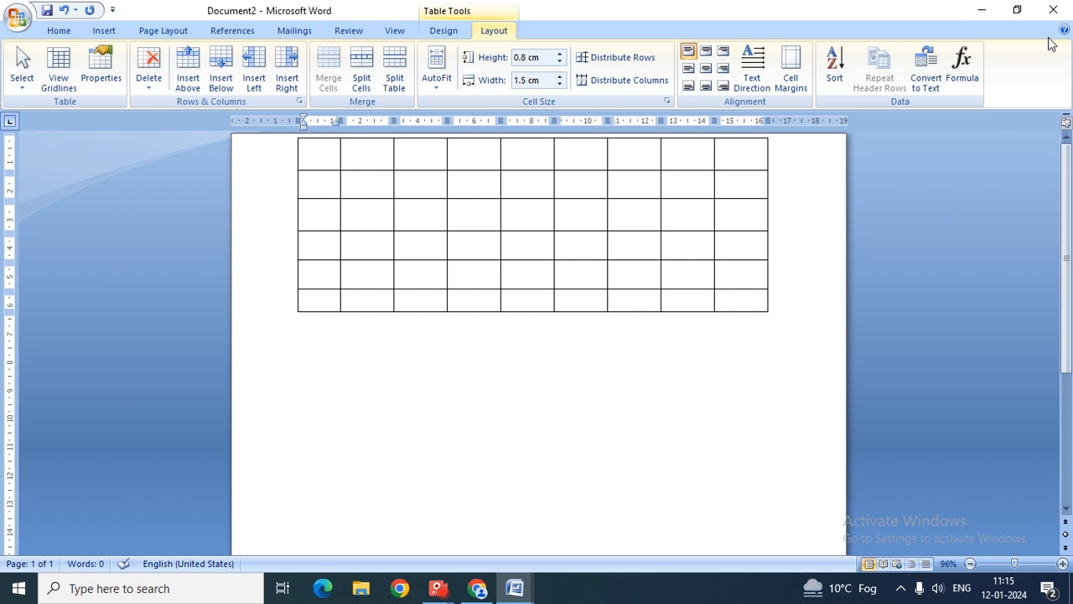
# - Merge the nine top-row cells into one and type the heading MARKSHEET
pyautogui.press('Up')
pyautogui.press('Up')
pyautogui.press('Up')
pyautogui.press('Up')
pyautogui.press('Up')
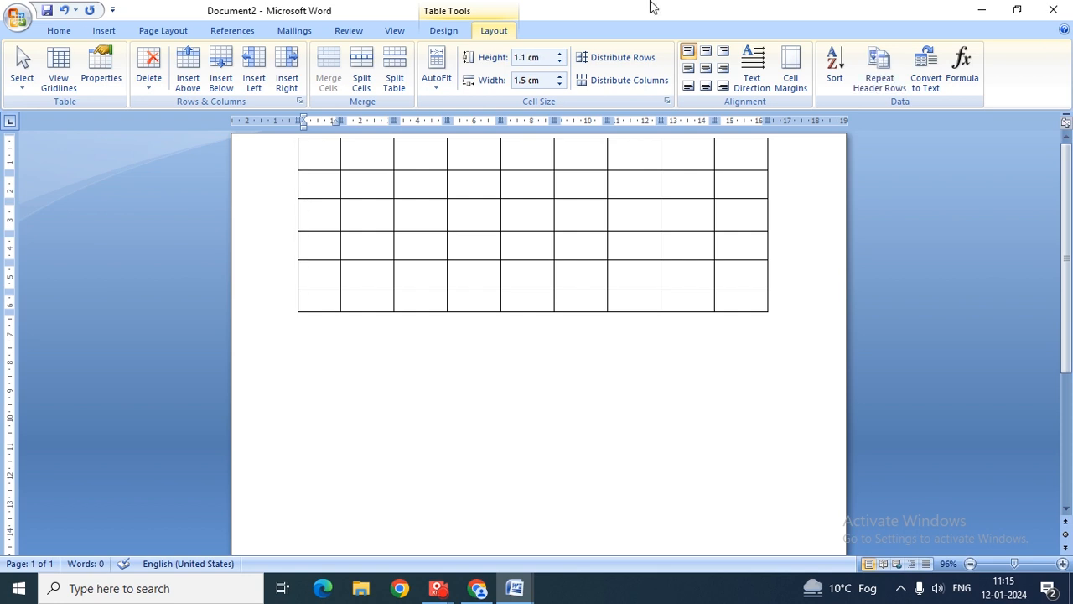
pyautogui.hotkey('shift', 'Right')
pyautogui.hotkey('shift', 'Right')
pyautogui.hotkey('shift', 'Right')
pyautogui.hotkey('shift', 'Right')
pyautogui.hotkey('shift', 'Right')
pyautogui.hotkey('shift', 'Right')
pyautogui.hotkey('shift', 'Right')
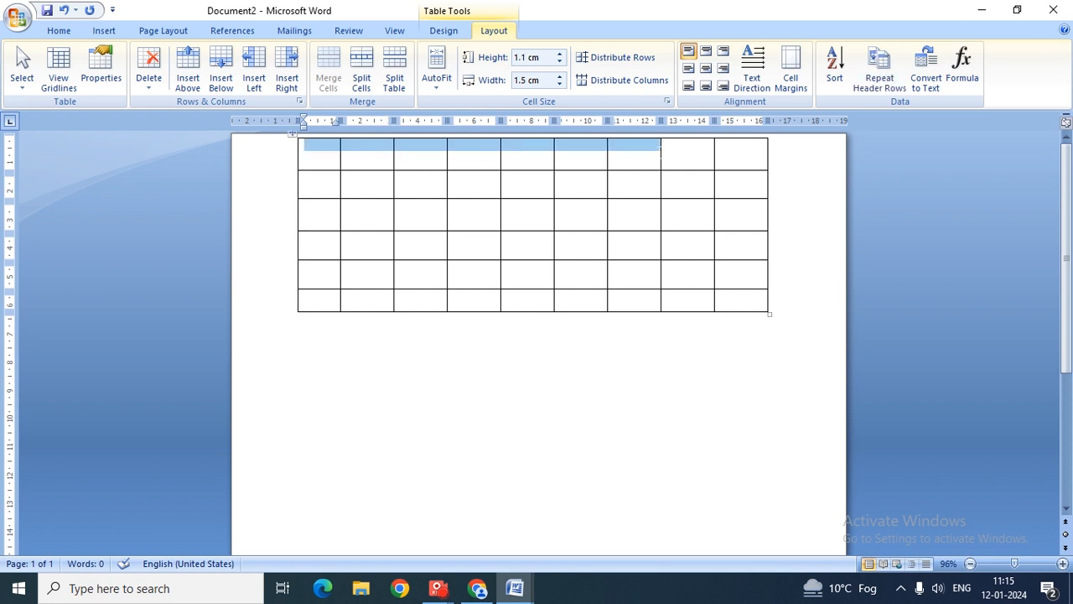
pyautogui.hotkey('shift', 'Right')
pyautogui.hotkey('shift', 'Right')
pyautogui.click(332, 80)
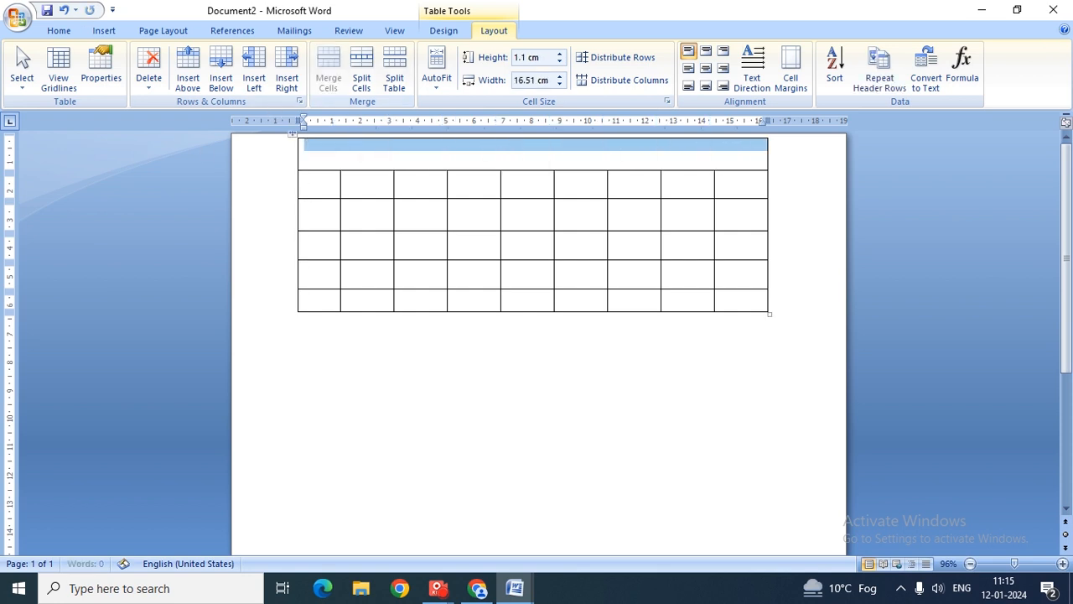
pyautogui.press('Left')
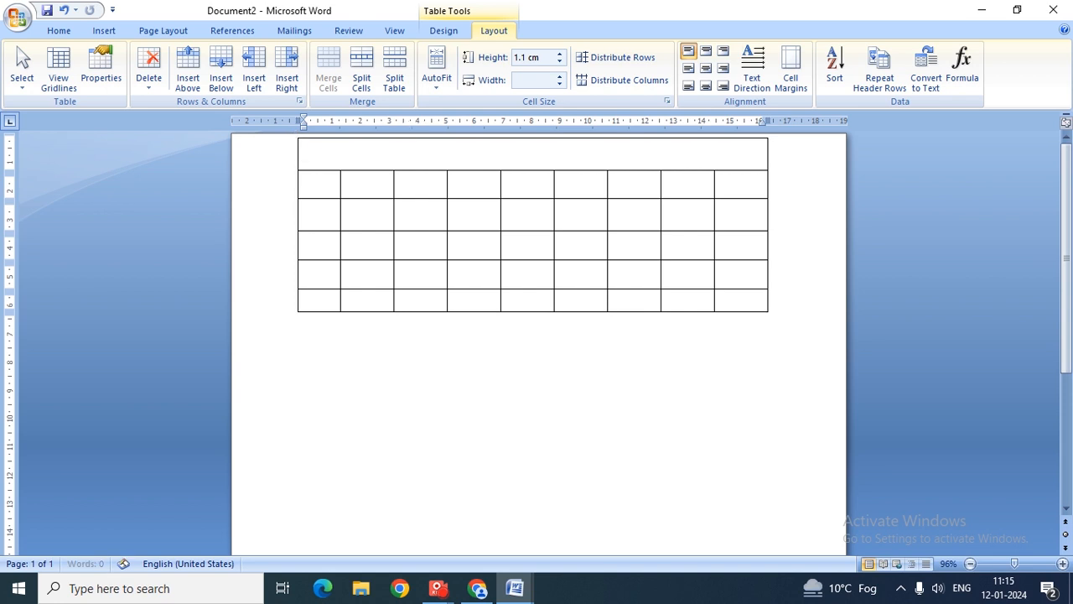
pyautogui.write('MARKSHEET')
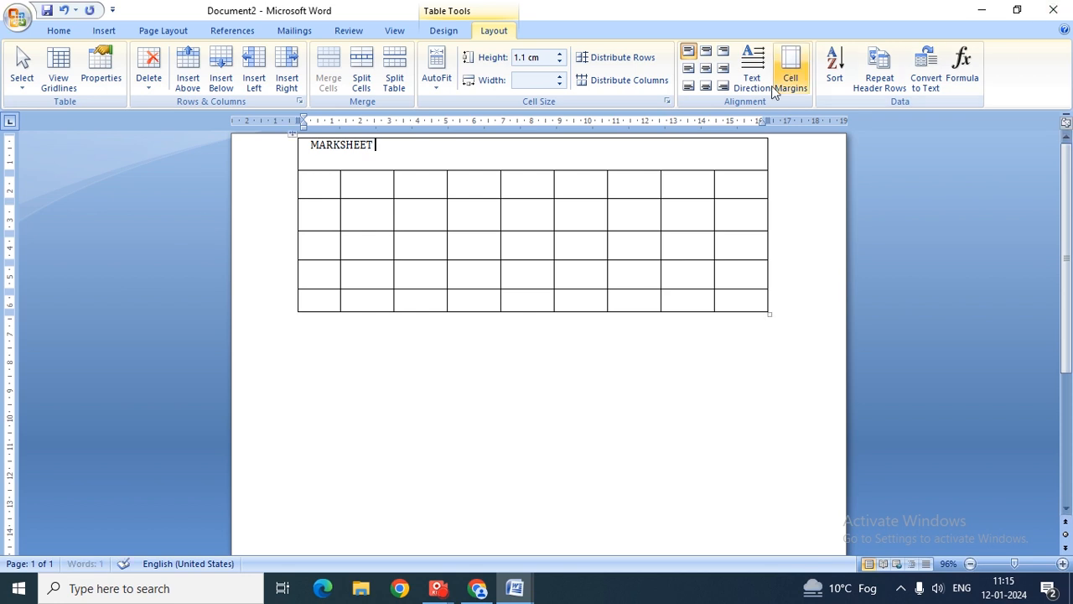
# - Try each cell alignment option for MARKSHEET, finishing with Align Bottom Left
pyautogui.click(706, 53)
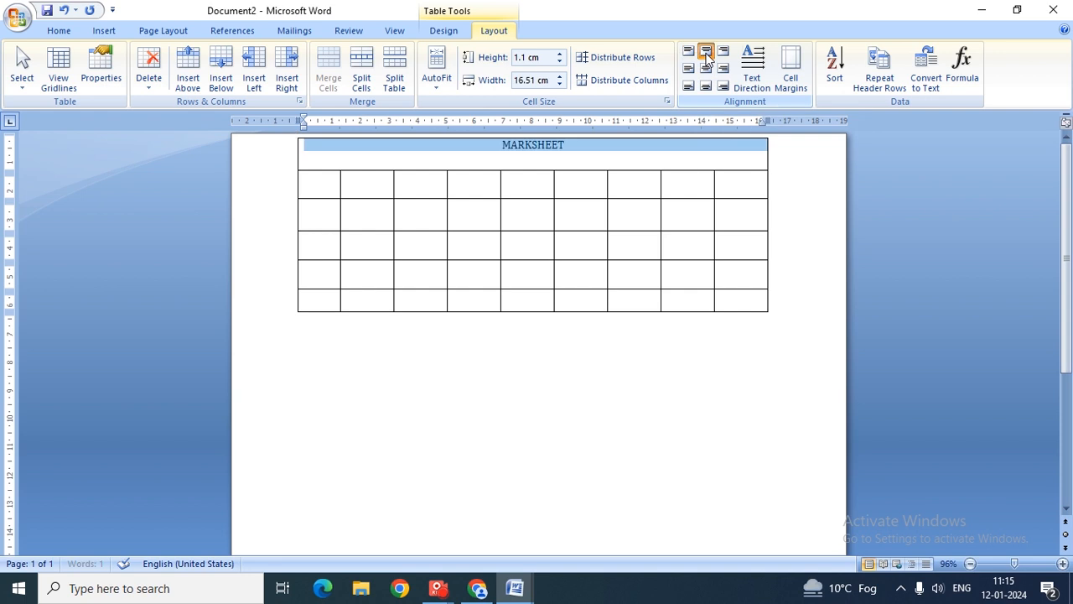
pyautogui.click(724, 52)
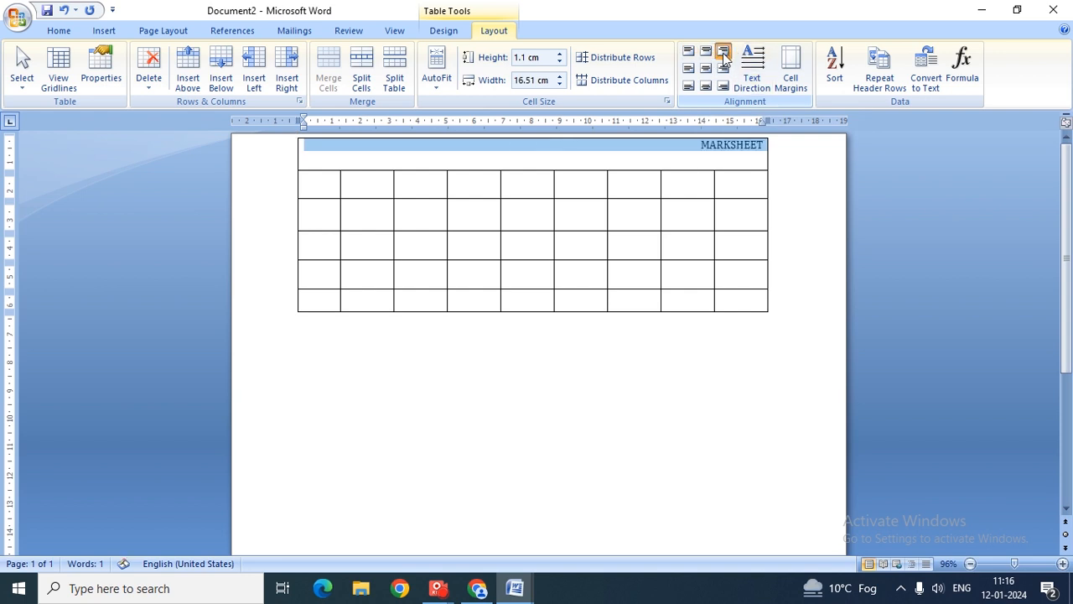
pyautogui.click(724, 69)
pyautogui.click(706, 68)
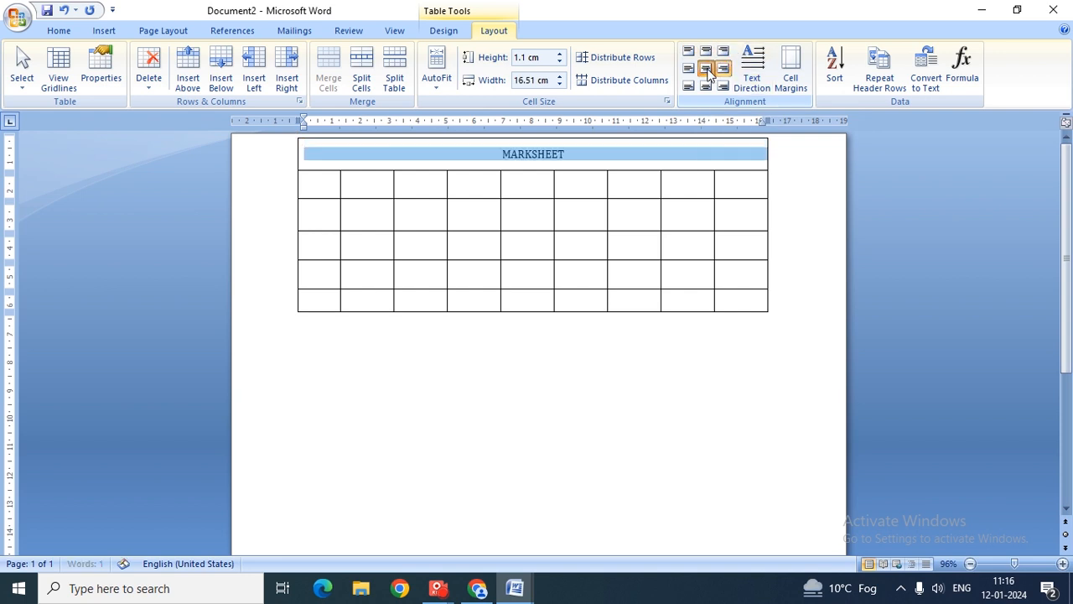
pyautogui.click(689, 69)
pyautogui.click(706, 86)
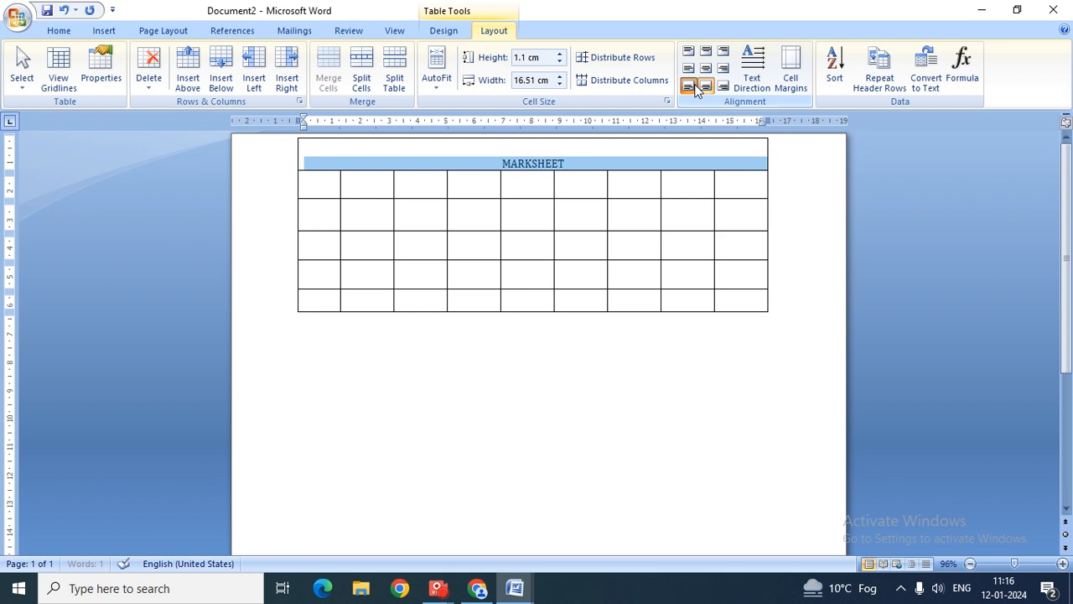
pyautogui.click(689, 86)
pyautogui.click(724, 86)
pyautogui.click(688, 51)
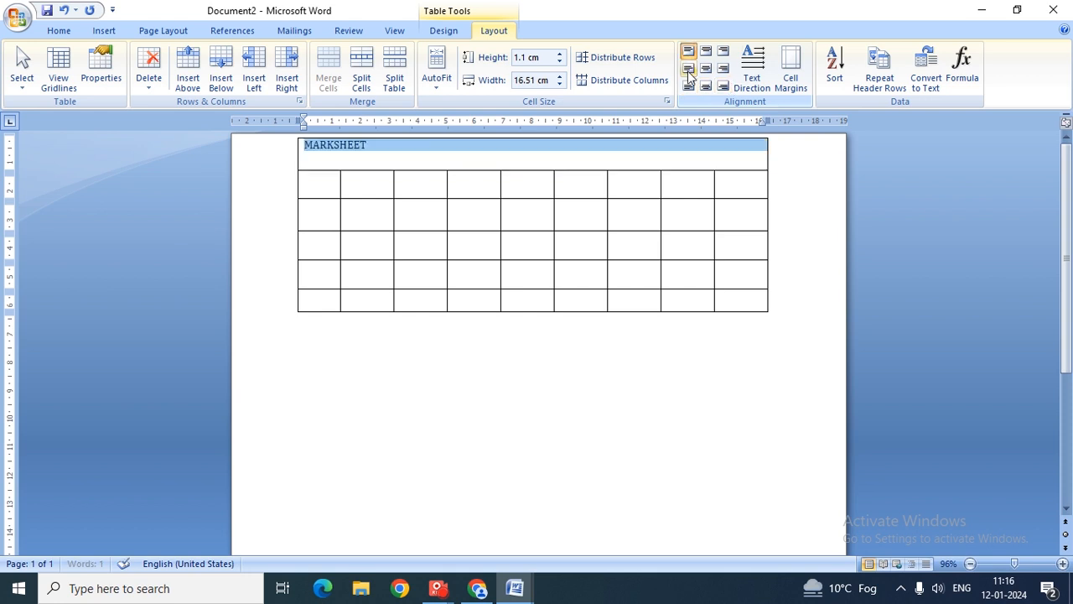
pyautogui.click(688, 69)
pyautogui.click(706, 69)
pyautogui.click(706, 51)
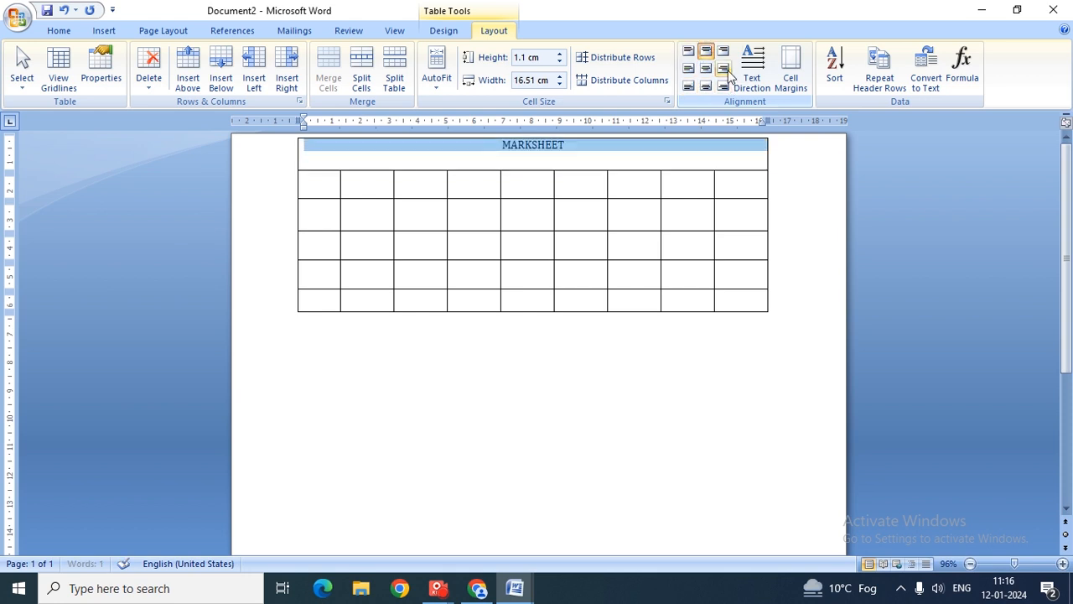
pyautogui.click(723, 68)
pyautogui.click(724, 86)
pyautogui.click(706, 86)
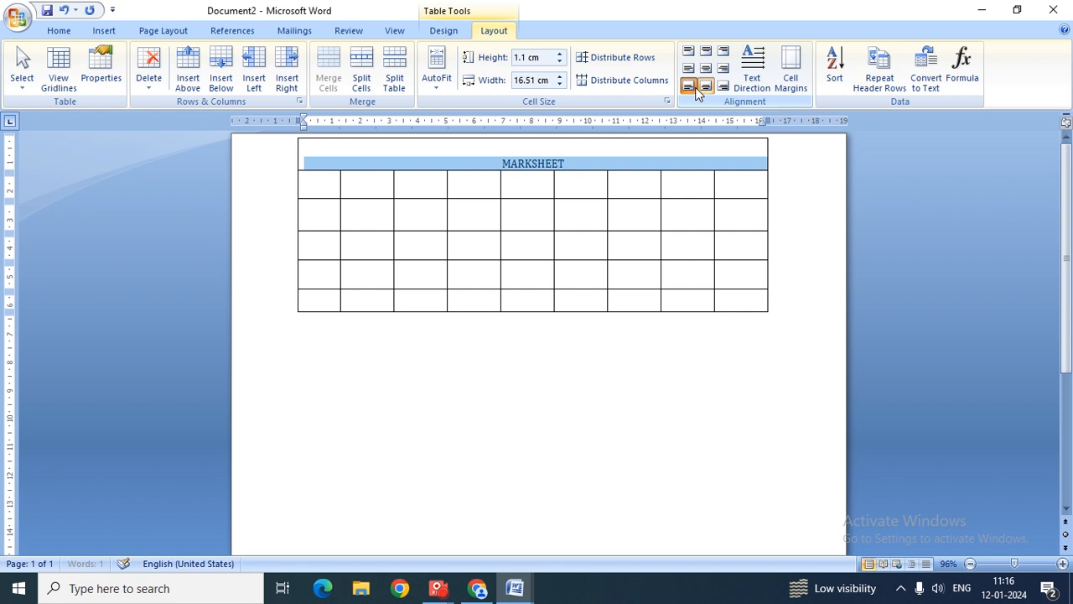
pyautogui.click(689, 86)
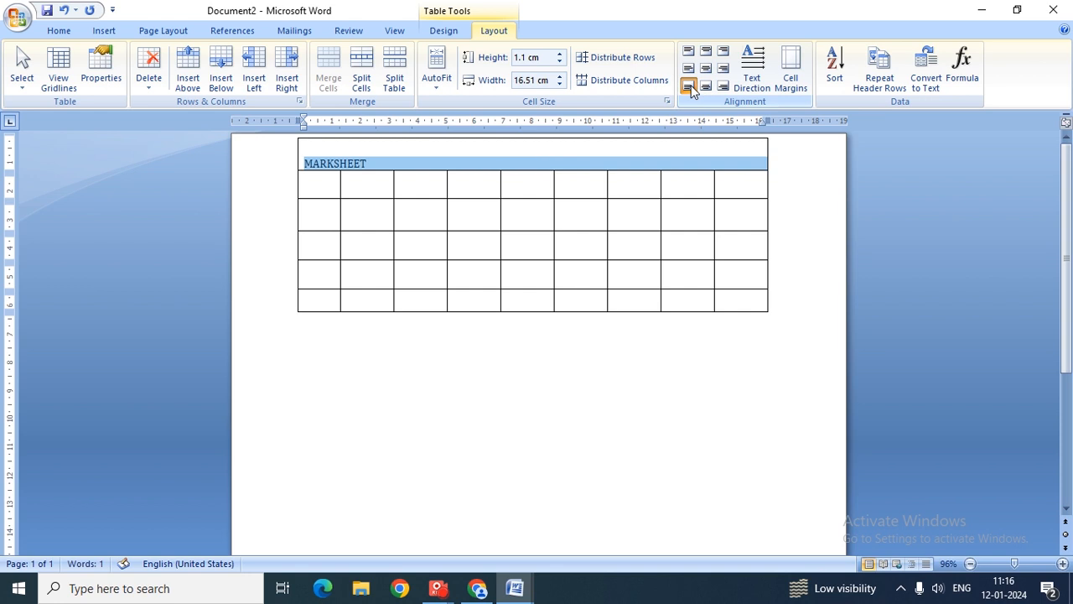
# - Cycle the text direction until MARKSHEET reads vertically top-to-bottom
pyautogui.click(743, 83)
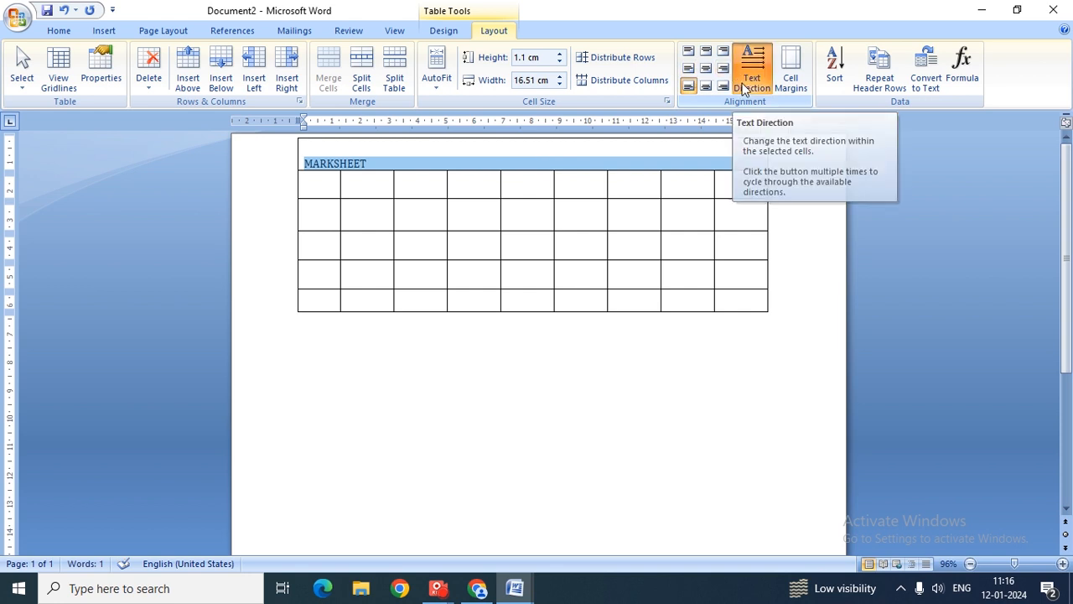
pyautogui.click(743, 84)
pyautogui.click(743, 84)
pyautogui.click(743, 84)
pyautogui.click(743, 84)
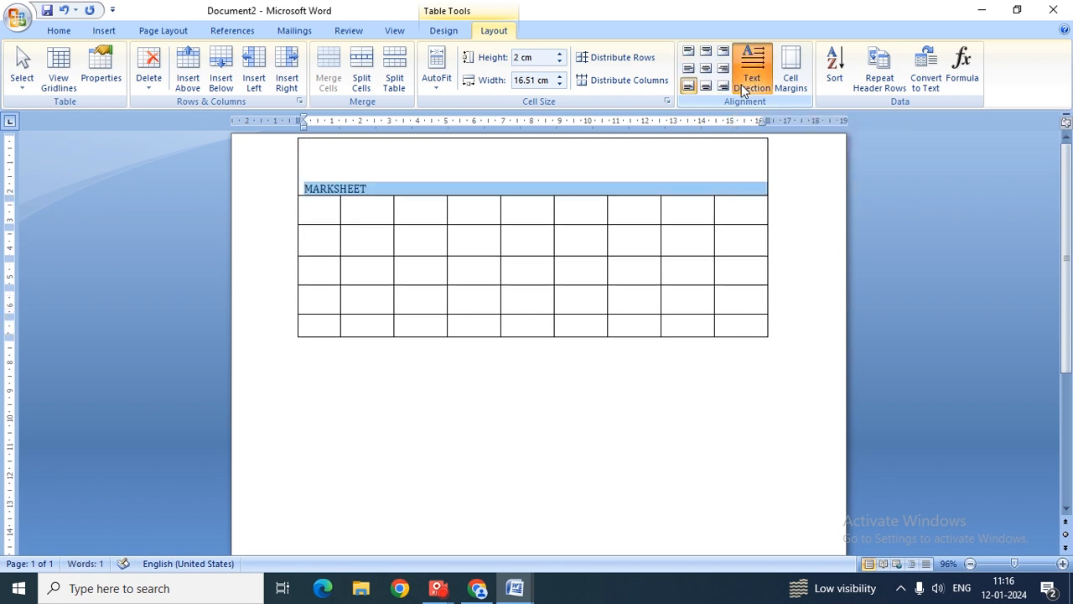
pyautogui.click(743, 84)
pyautogui.click(747, 84)
pyautogui.click(750, 87)
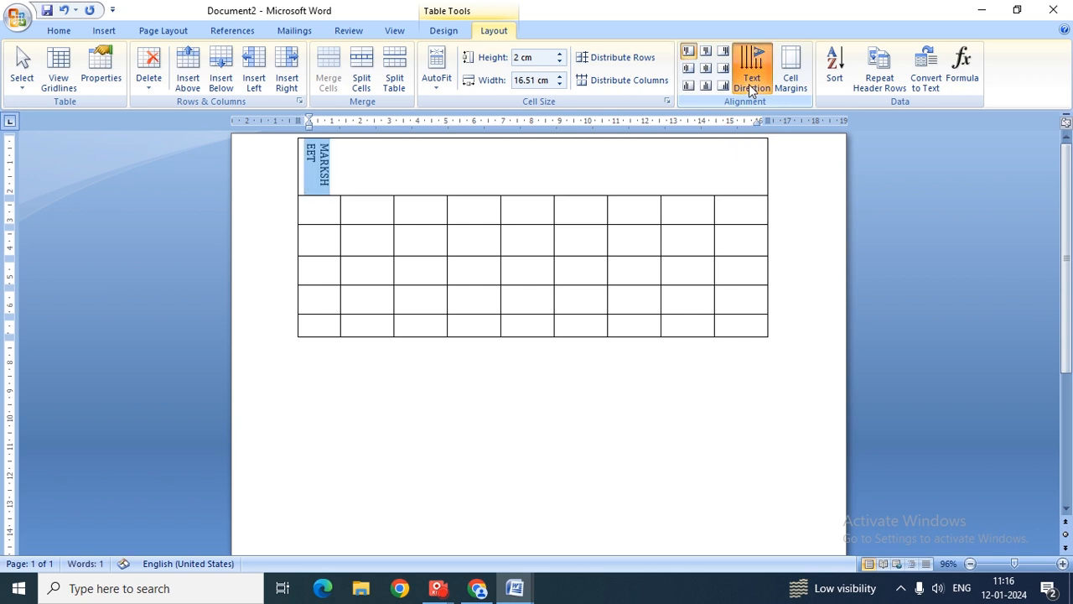
pyautogui.click(750, 88)
pyautogui.click(751, 88)
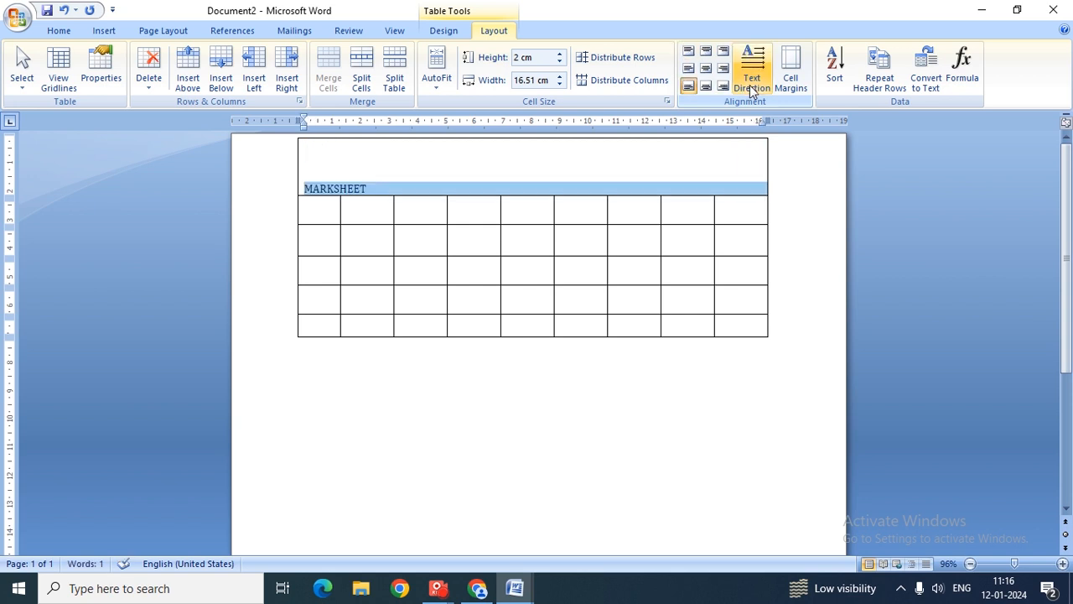
pyautogui.click(752, 88)
pyautogui.click(752, 88)
pyautogui.click(752, 88)
pyautogui.click(753, 88)
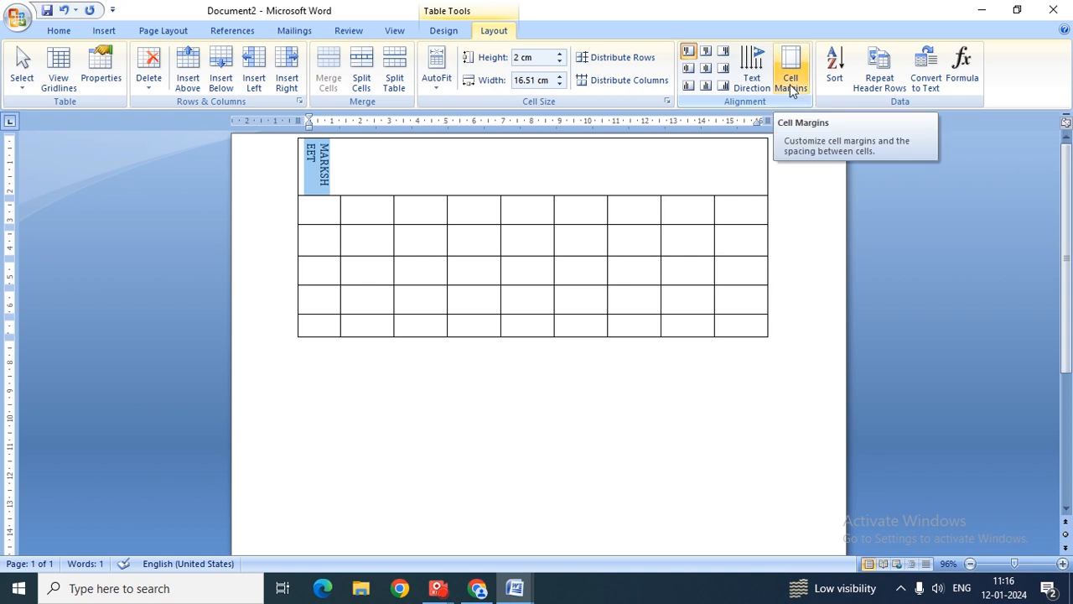
pyautogui.click(791, 84)
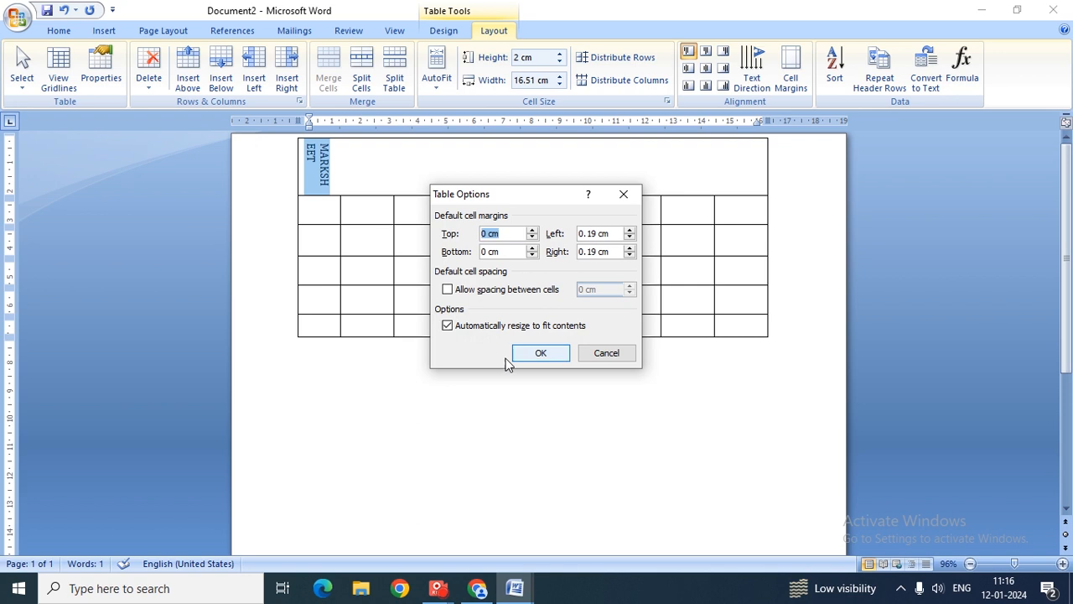
pyautogui.click(528, 357)
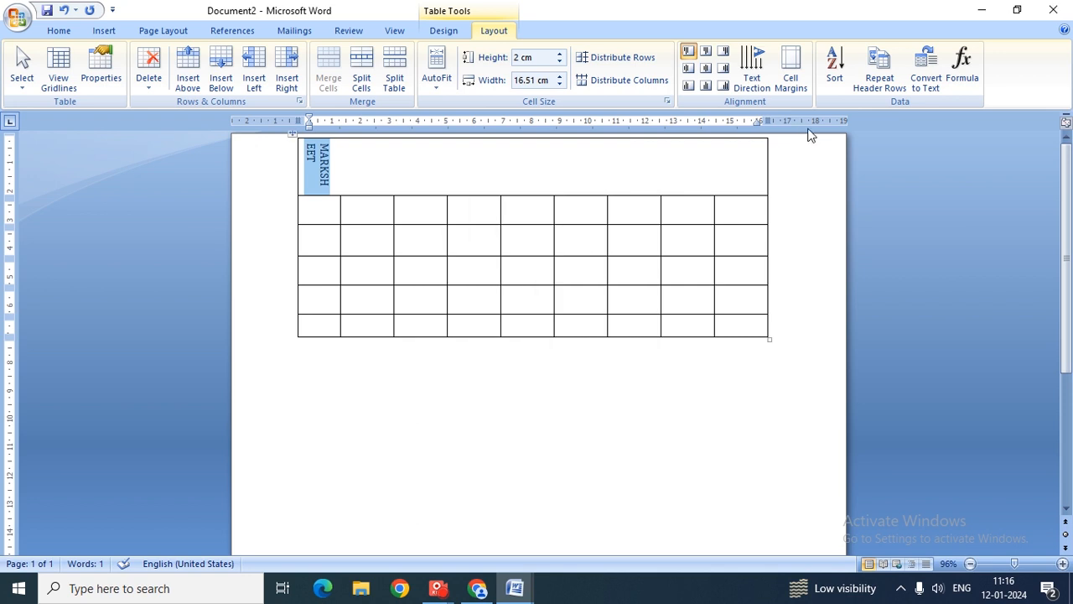
pyautogui.click(324, 178)
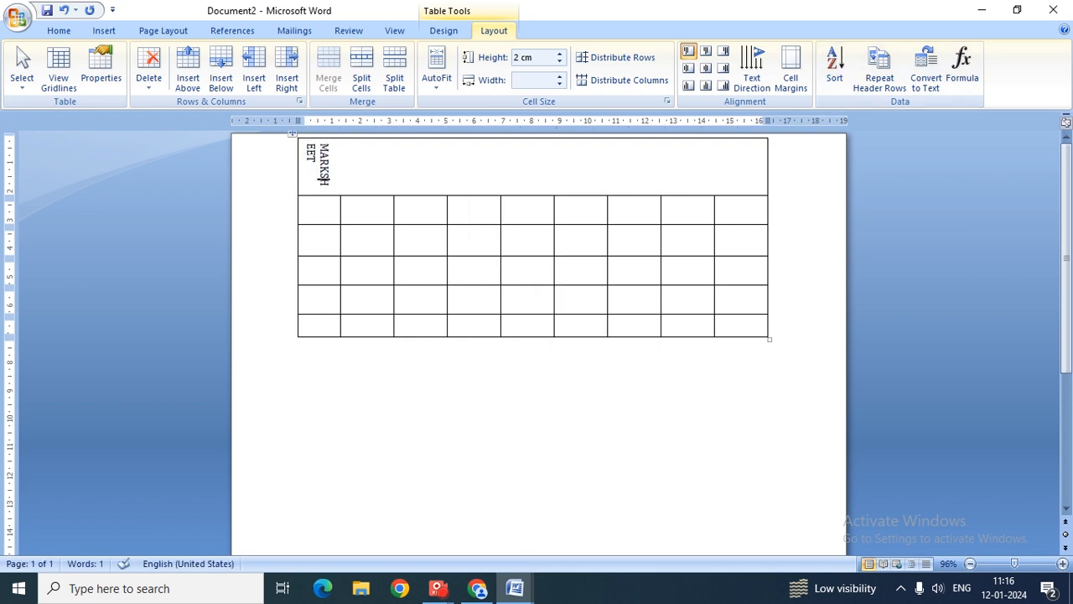
pyautogui.hotkey('ctrl', 'End')
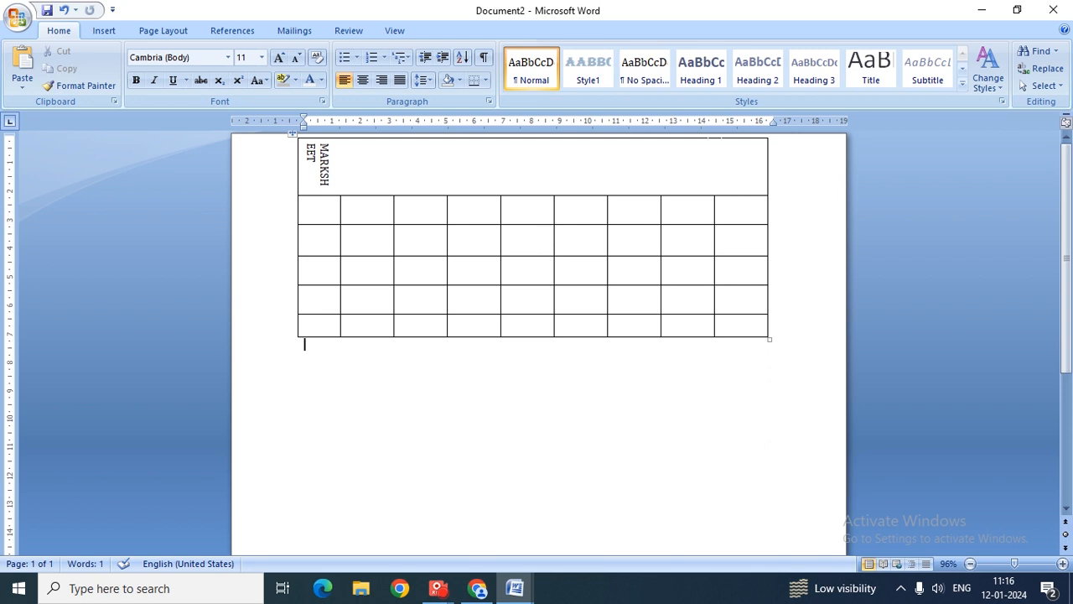
pyautogui.click(345, 231)
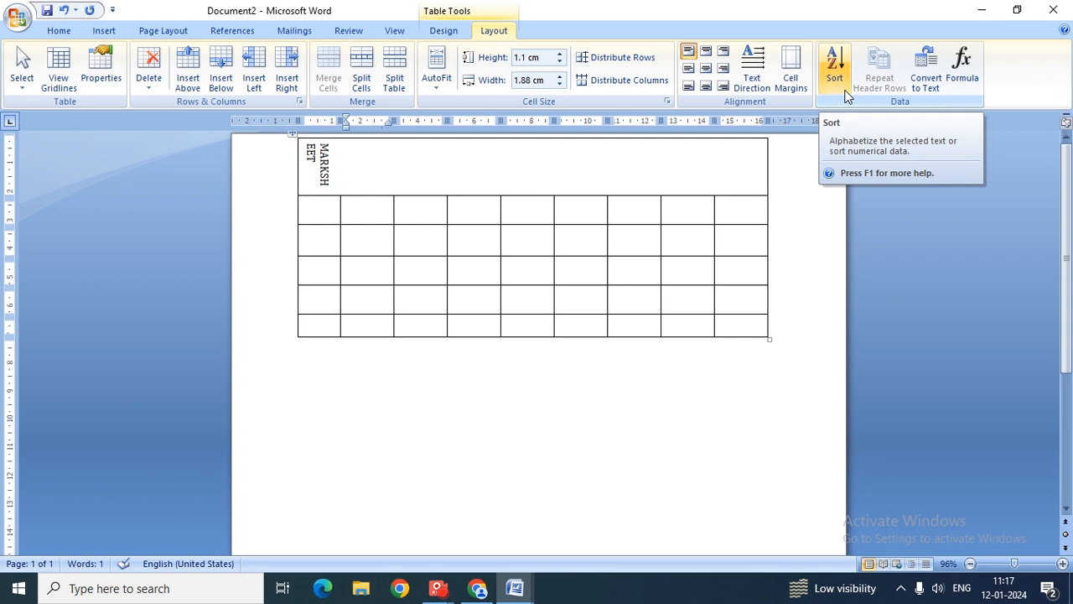
# - From row 2, column 1, open the table Sort dialog and close it without sorting
pyautogui.press('Left')
pyautogui.press('Up')
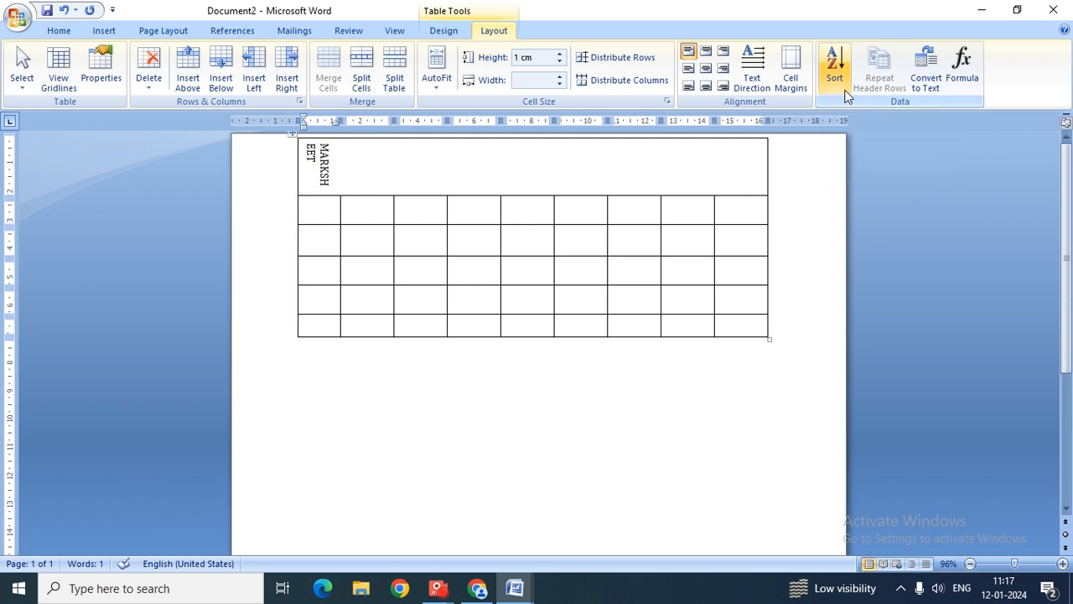
pyautogui.click(844, 92)
pyautogui.hotkey('alt', 'Down')
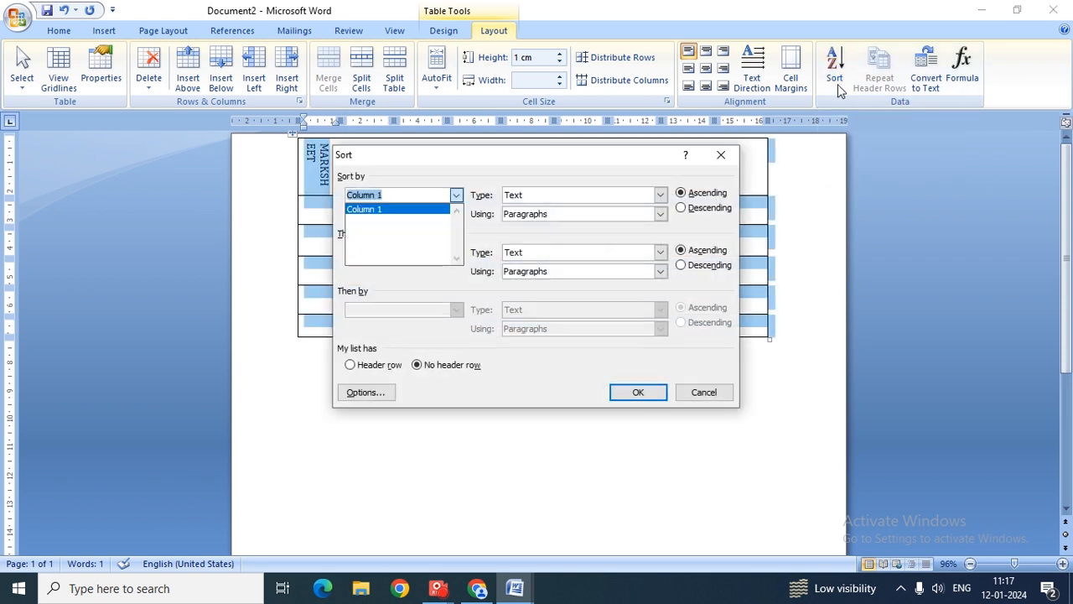
pyautogui.click(722, 154)
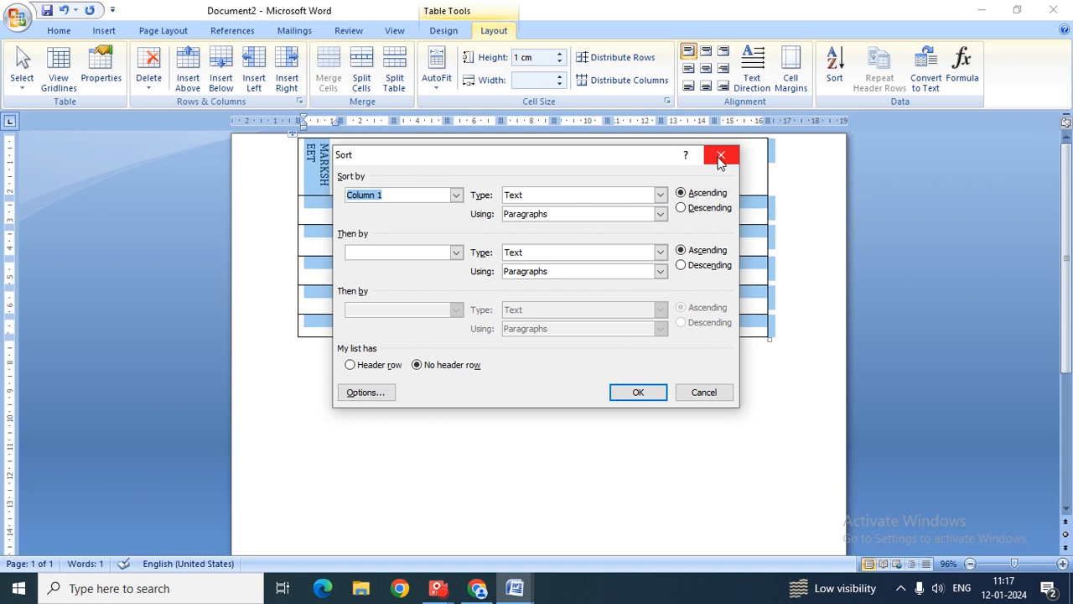
pyautogui.click(723, 156)
# - Type the letters S, B, A, C, D down the first column and select those cells
pyautogui.write('S')
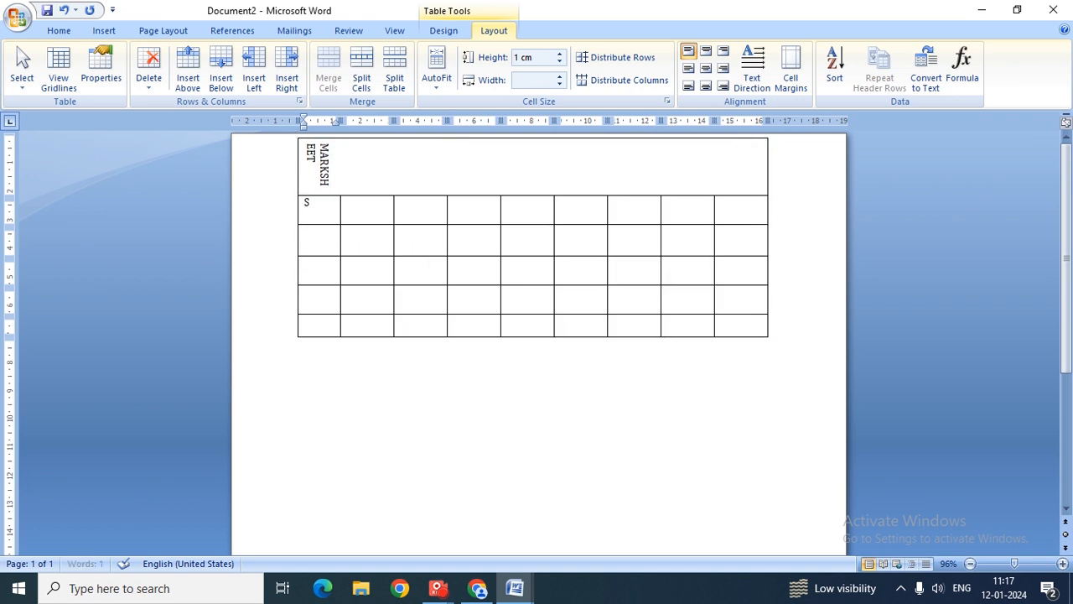
pyautogui.click(312, 234)
pyautogui.write('B')
pyautogui.press('Down')
pyautogui.press('Down')
pyautogui.write('D')
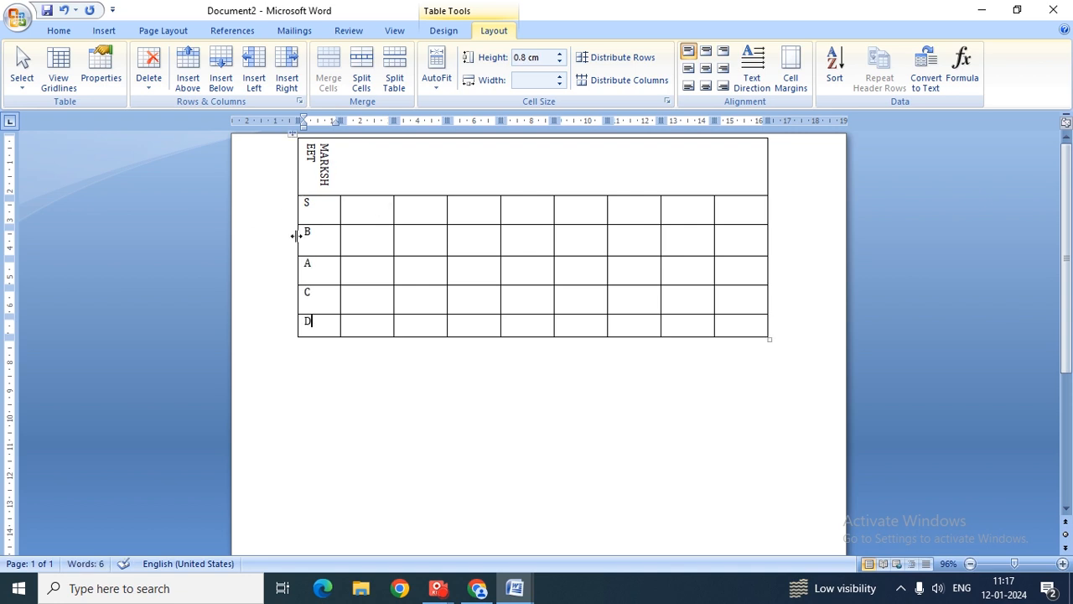
pyautogui.moveTo(302, 205); pyautogui.dragTo(304, 338)
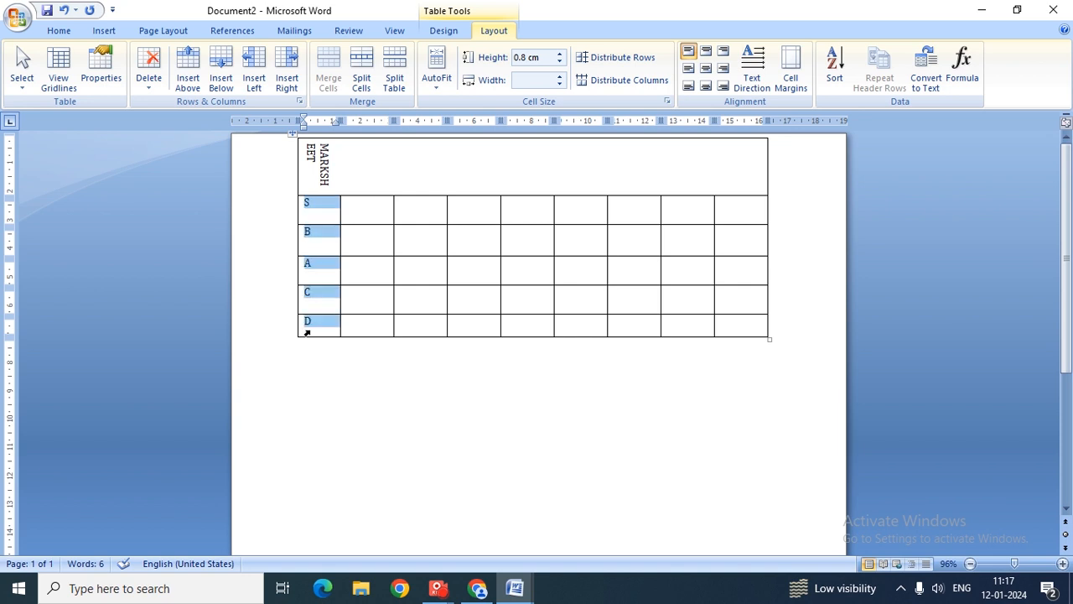
# - Sort the selected rows ascending by Column 1 so they read A, B, C, D, S
pyautogui.click(837, 72)
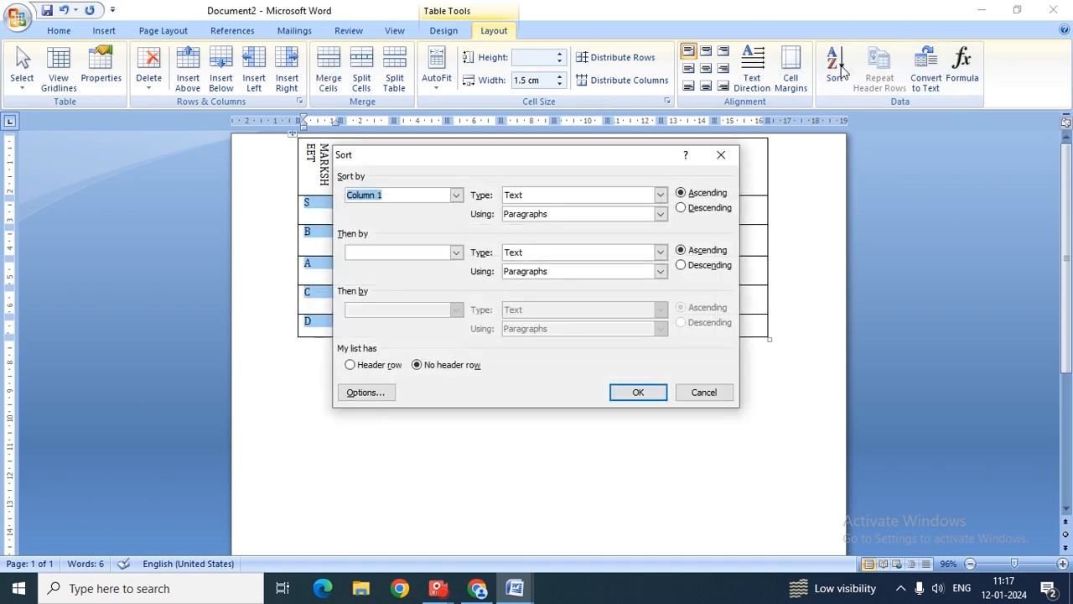
pyautogui.click(681, 193)
pyautogui.click(691, 208)
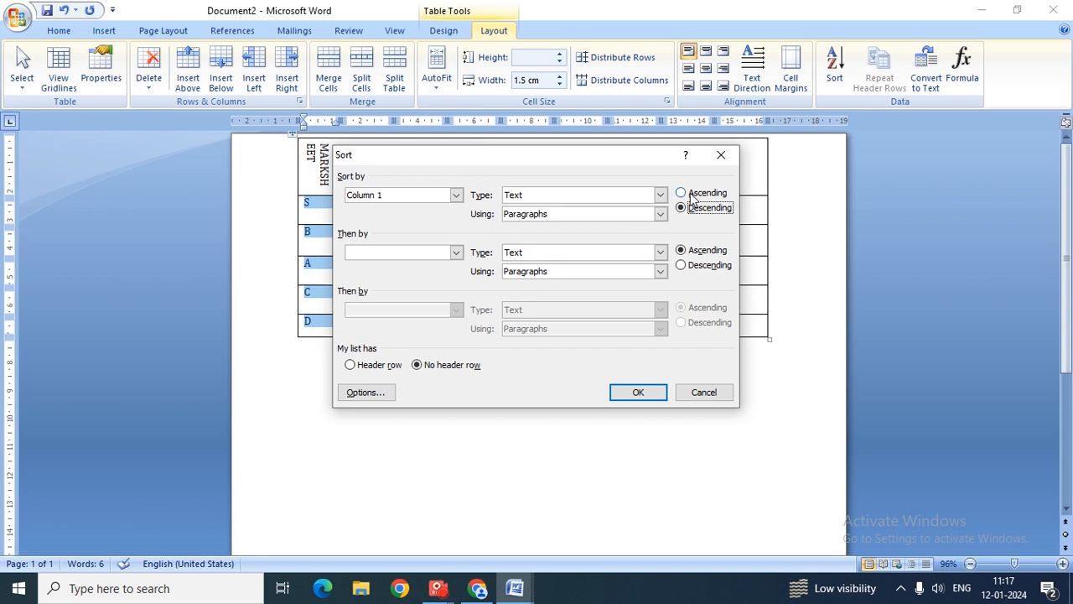
pyautogui.click(693, 195)
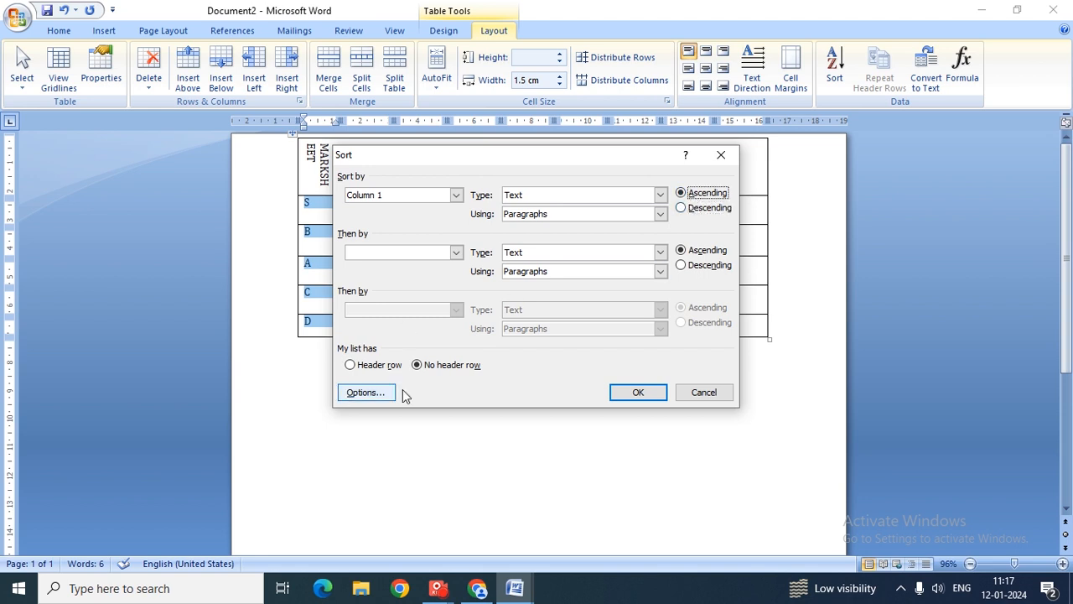
pyautogui.click(639, 394)
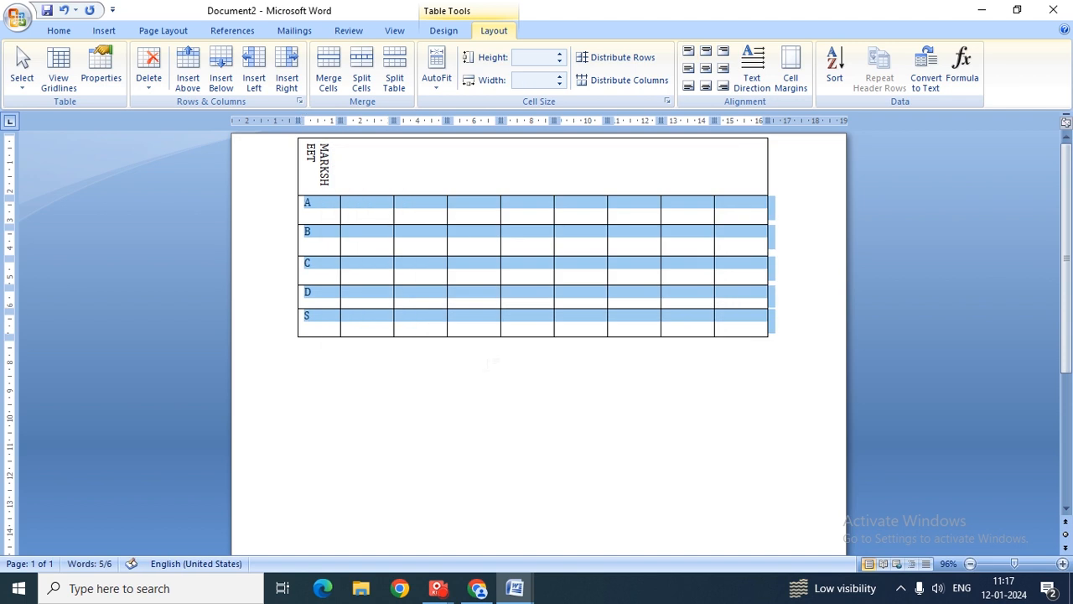
pyautogui.click(323, 214)
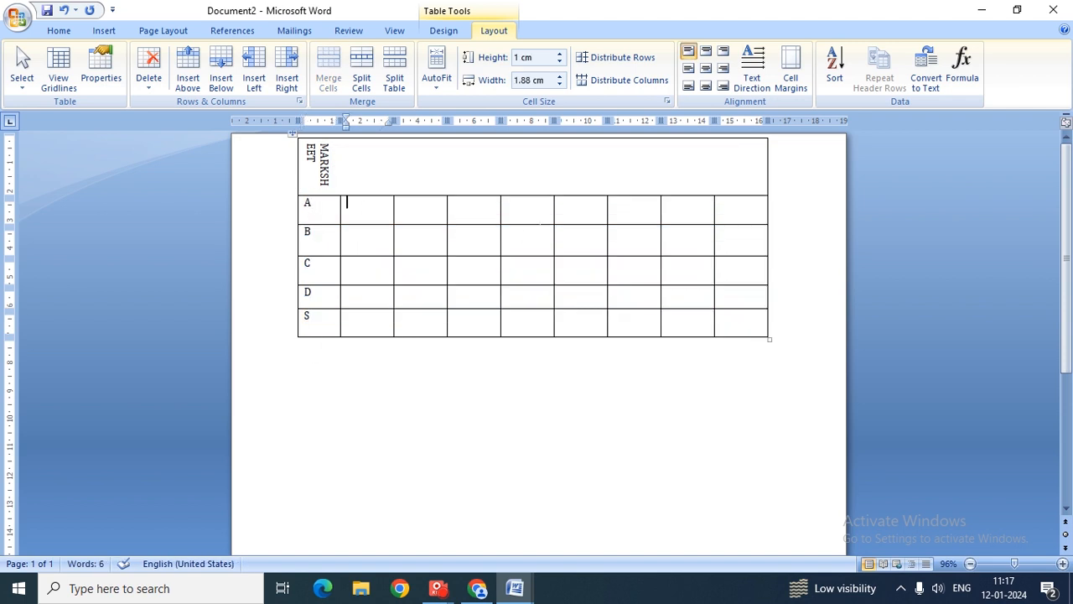
# - Enter marks 4, 5, 3, 1 and 2 down the second column
pyautogui.write('4')
pyautogui.press('Down')
pyautogui.write('5')
pyautogui.press('Down')
pyautogui.write('3')
pyautogui.press('Down')
pyautogui.write('1')
pyautogui.press('Down')
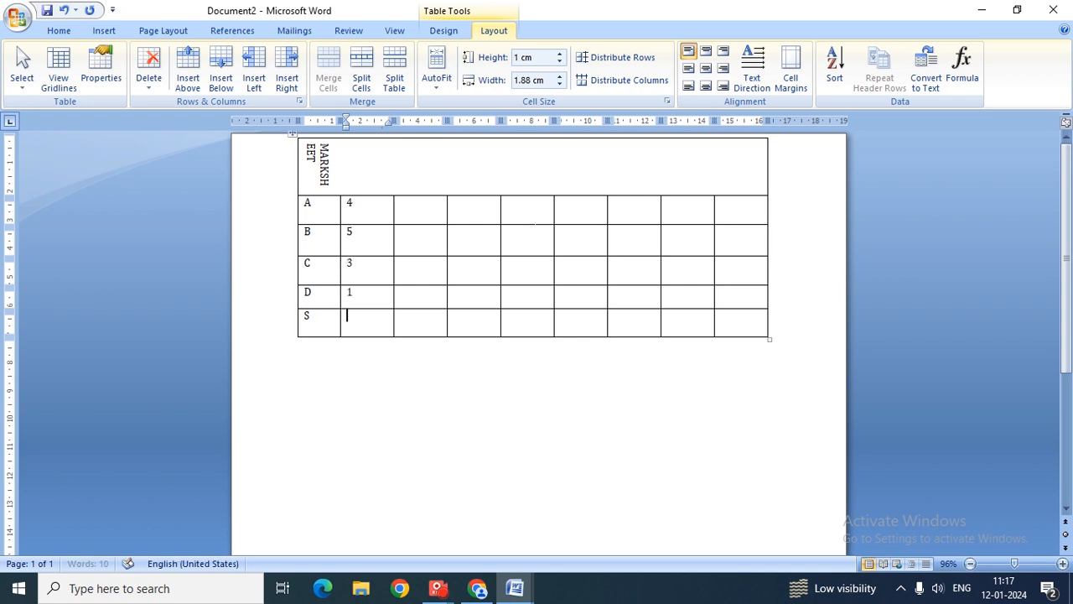
pyautogui.write('2')
# - Sort the rows ascending by mark, giving D 1, S 2, C 3, A 4, B 5
pyautogui.moveTo(343, 204); pyautogui.dragTo(343, 316)
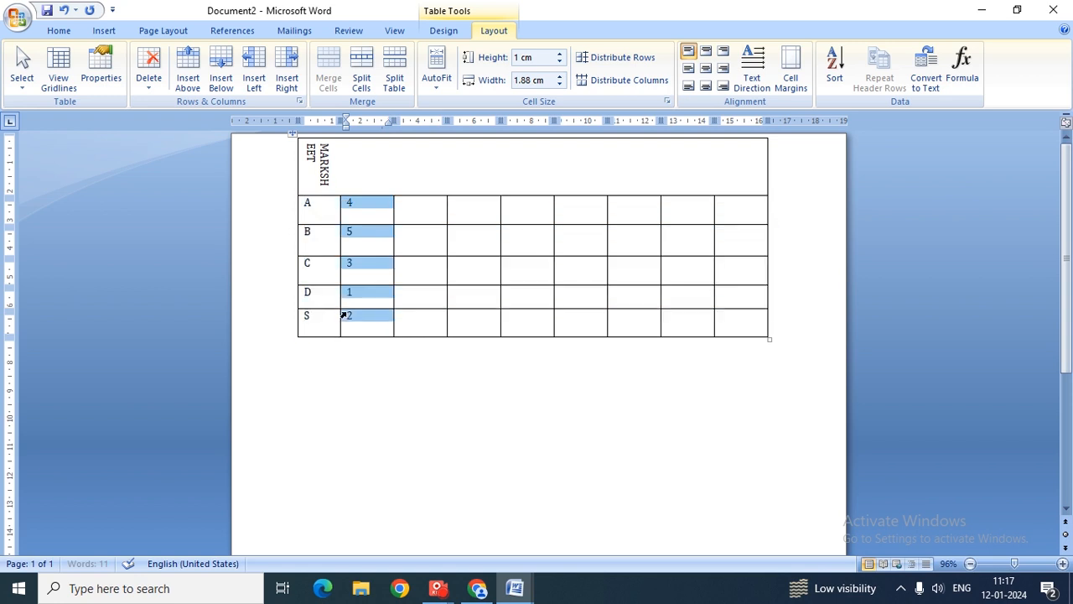
pyautogui.click(835, 77)
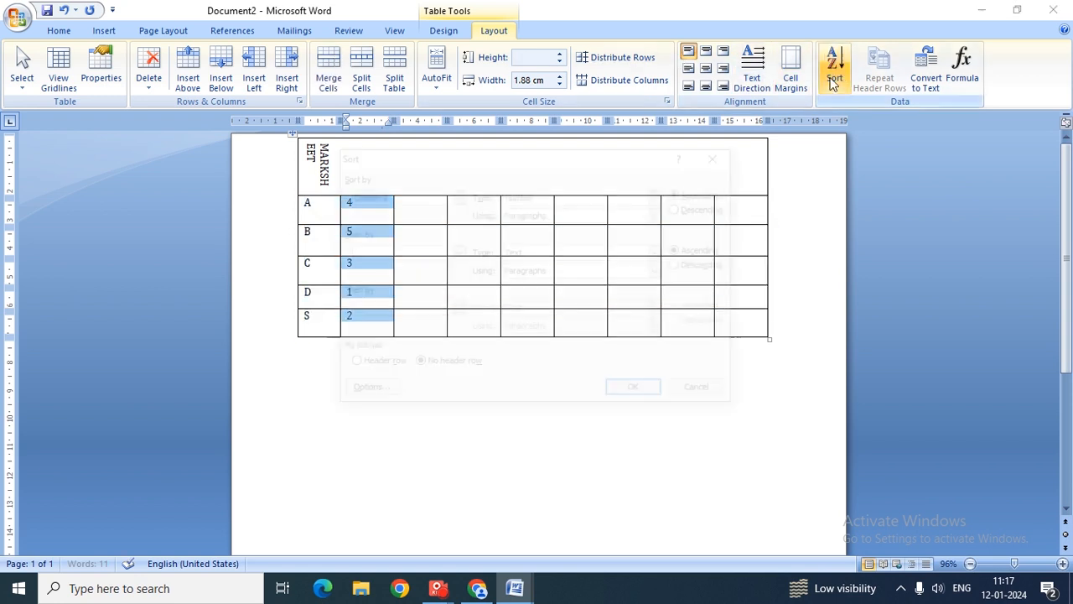
pyautogui.click(681, 207)
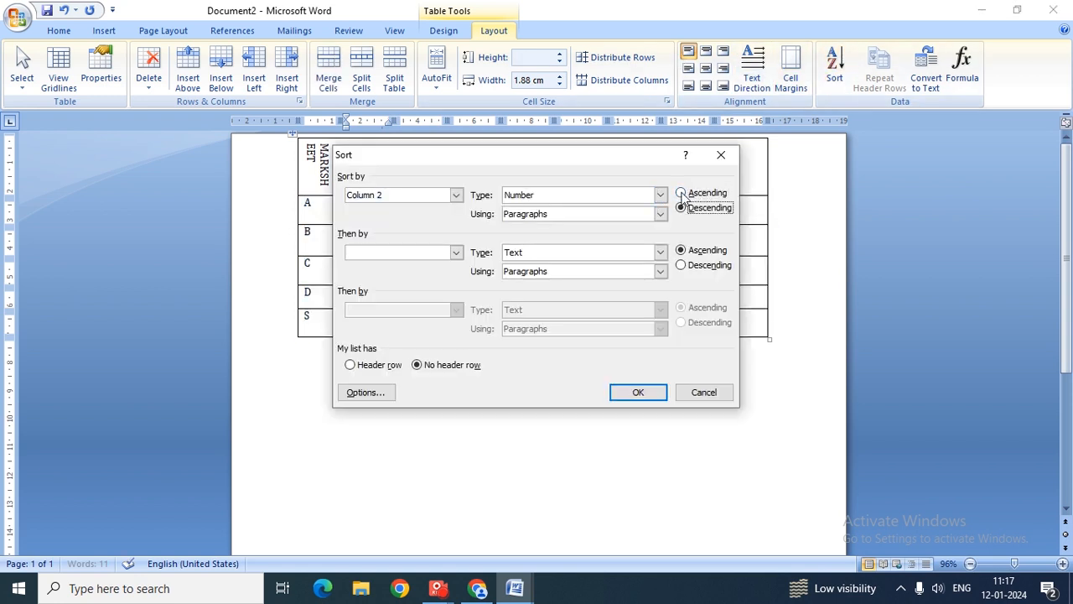
pyautogui.click(682, 194)
pyautogui.click(632, 390)
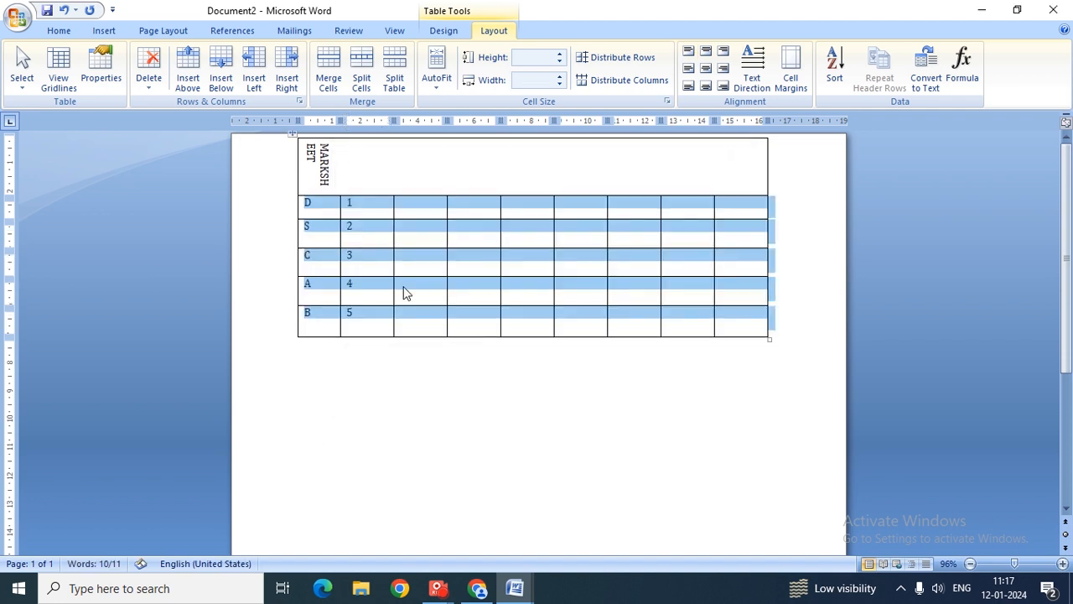
pyautogui.click(374, 391)
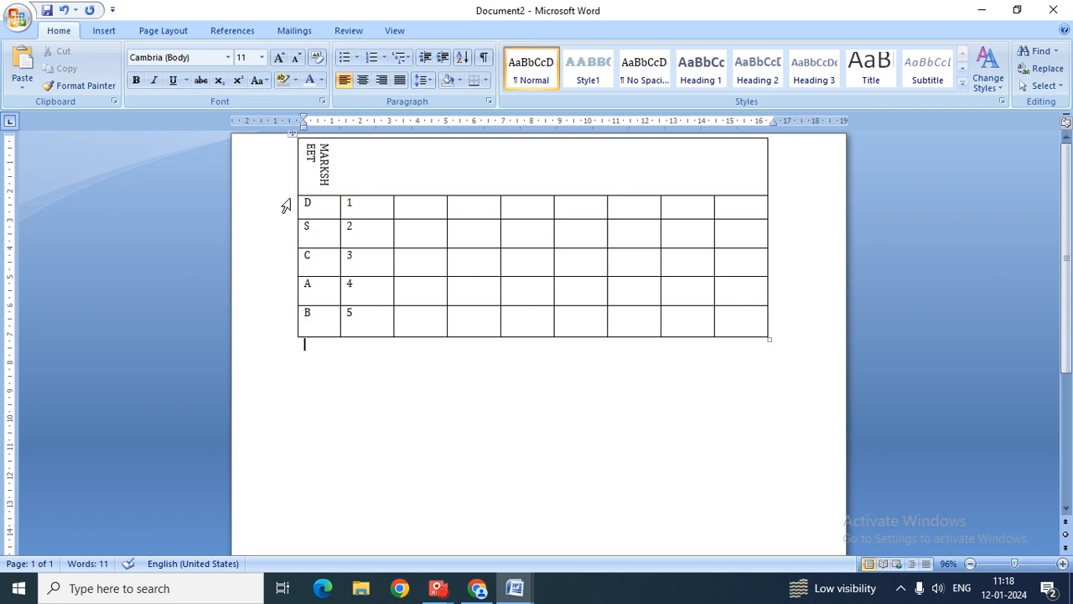
# - Delete the H from the vertical title so it reads MARKSEET
pyautogui.click(344, 285)
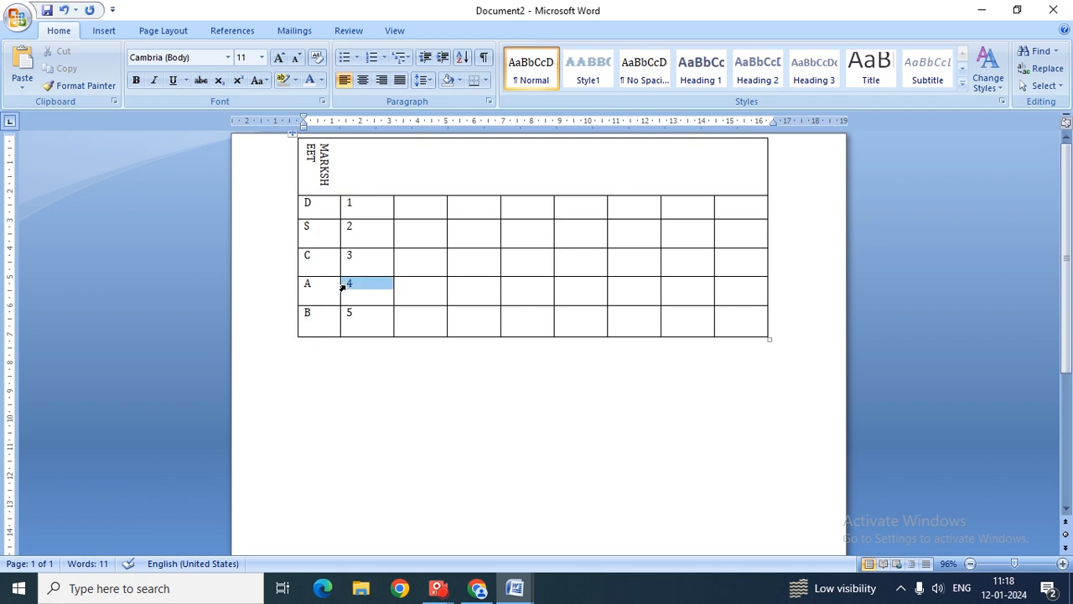
pyautogui.click(798, 137)
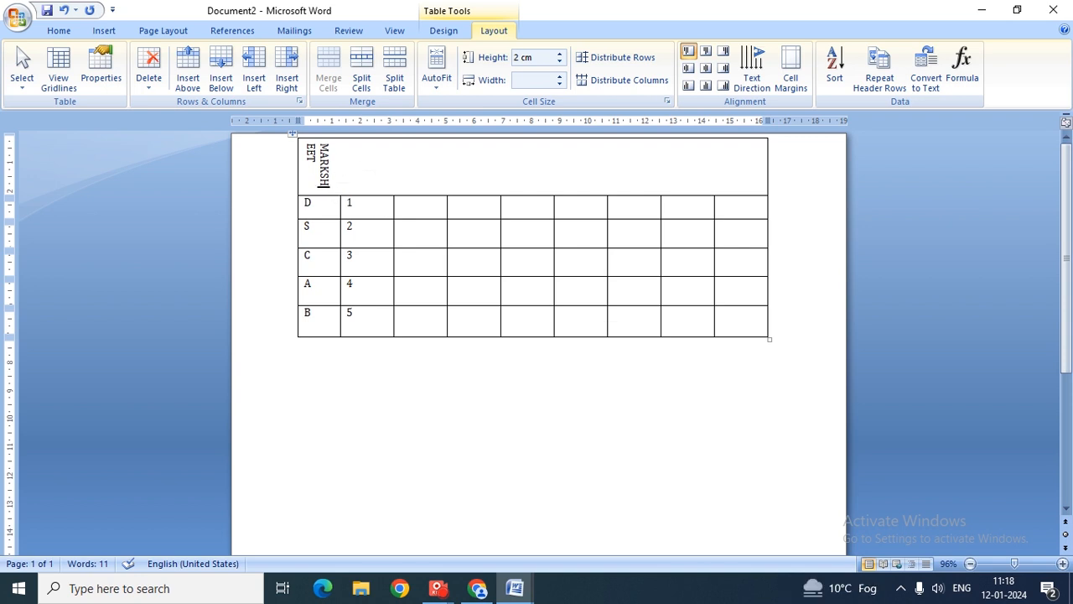
pyautogui.press('BackSpace')
# - Turn the title horizontal and centre it along the top of its cell
pyautogui.click(724, 68)
pyautogui.click(750, 65)
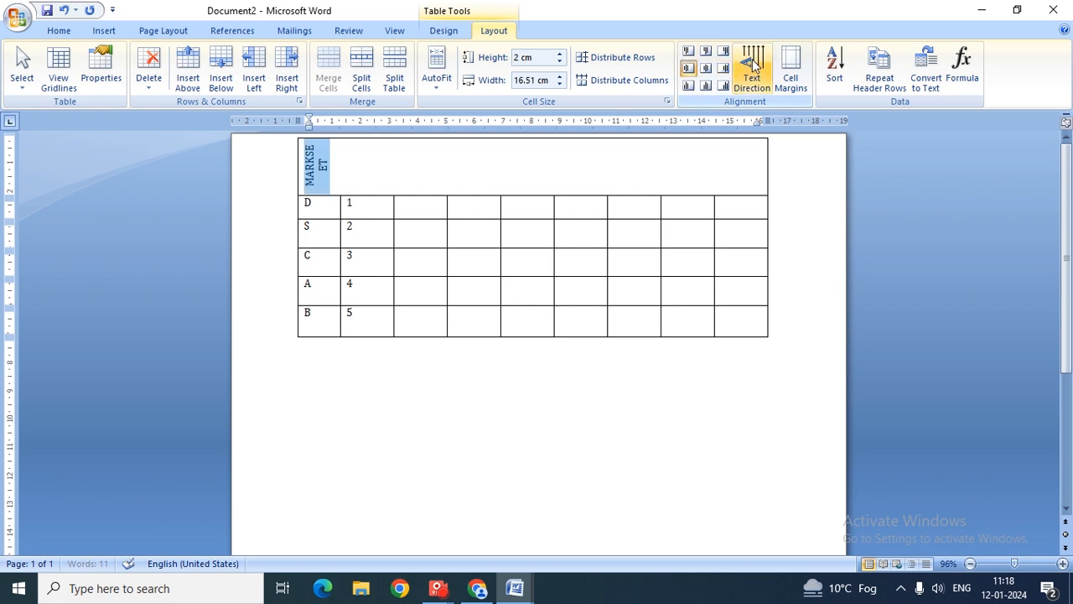
pyautogui.click(749, 67)
pyautogui.click(749, 69)
pyautogui.click(750, 70)
pyautogui.click(750, 72)
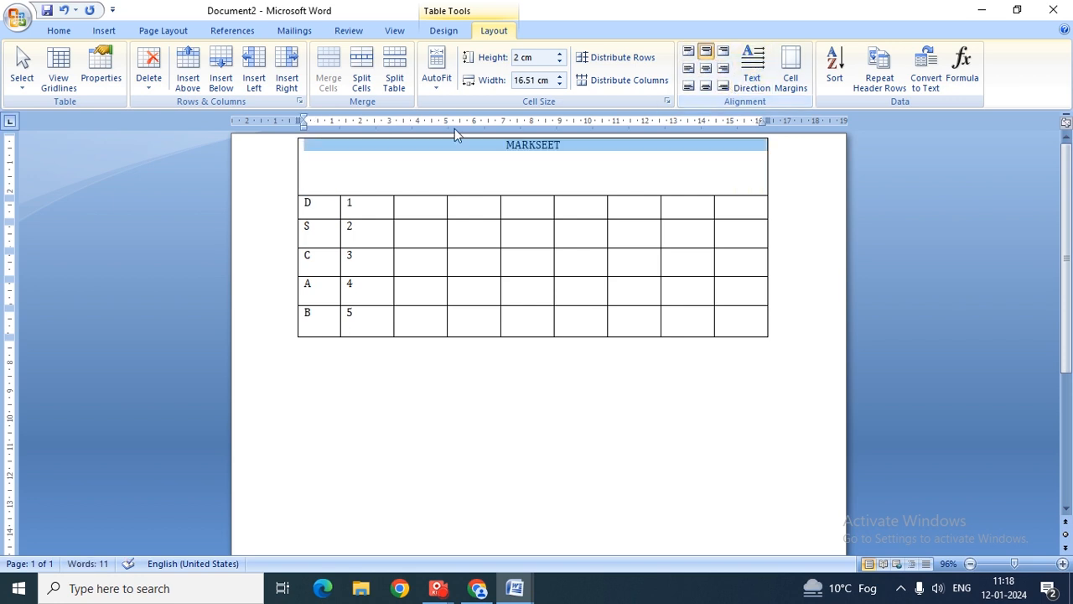
# - Enlarge the title to 36 point and restore the H so it reads MARKSHEET
pyautogui.click(59, 32)
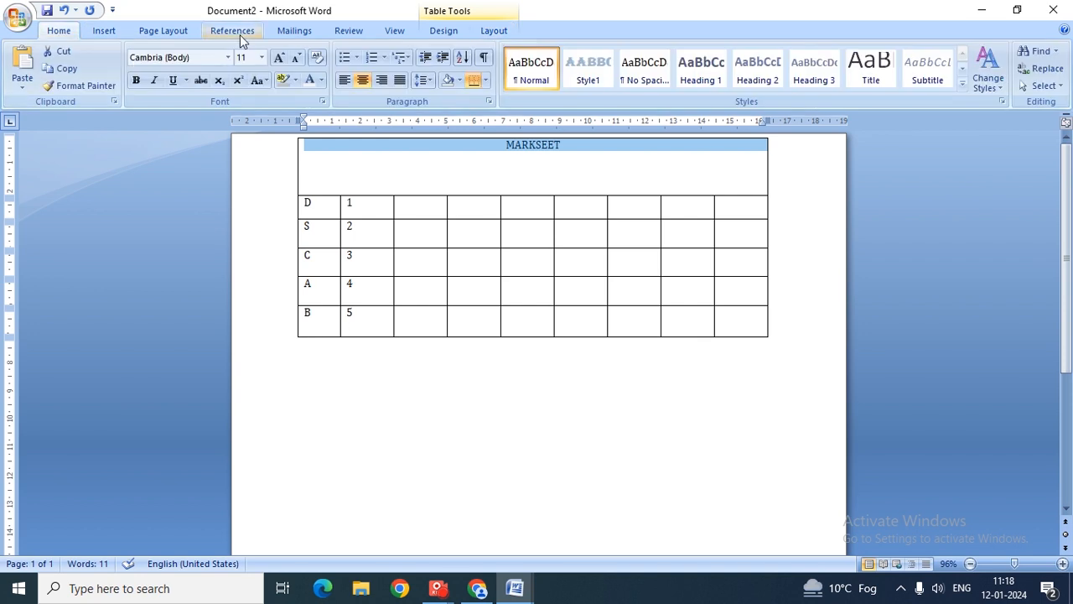
pyautogui.click(262, 57)
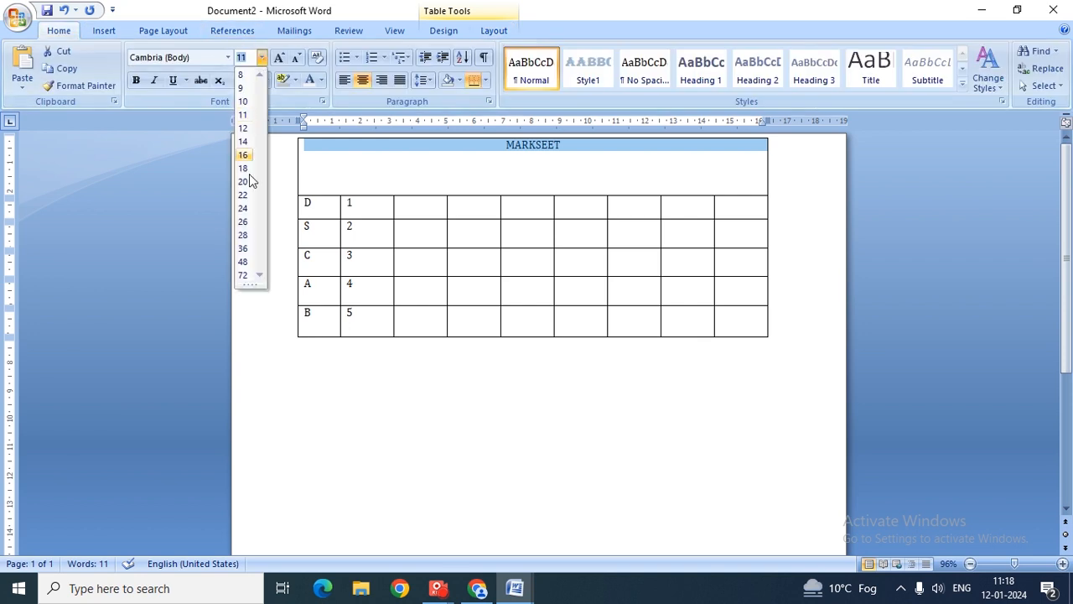
pyautogui.click(242, 248)
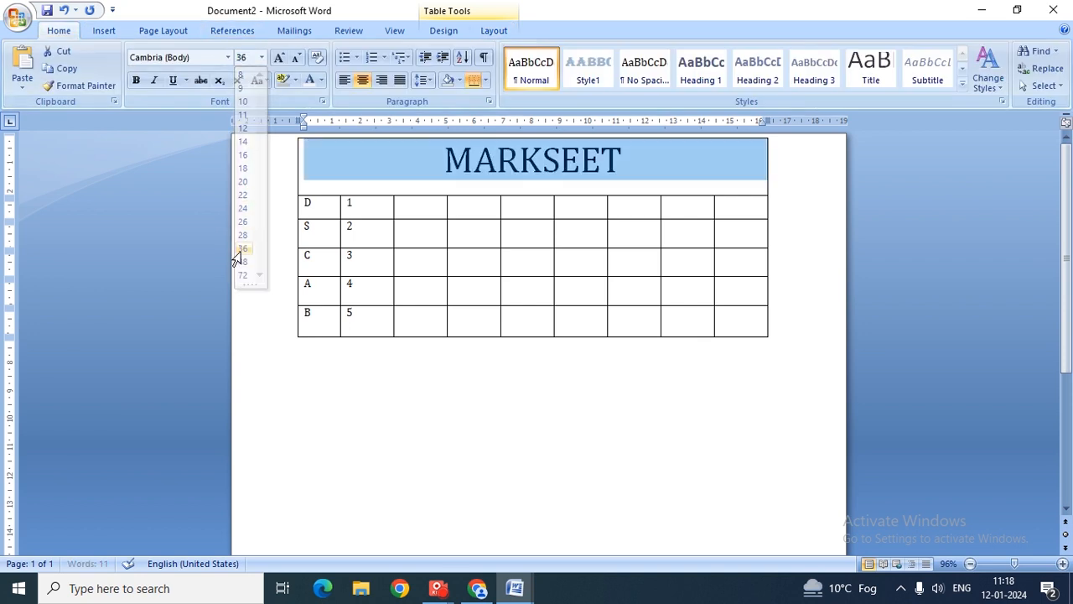
pyautogui.click(567, 165)
pyautogui.write('H')
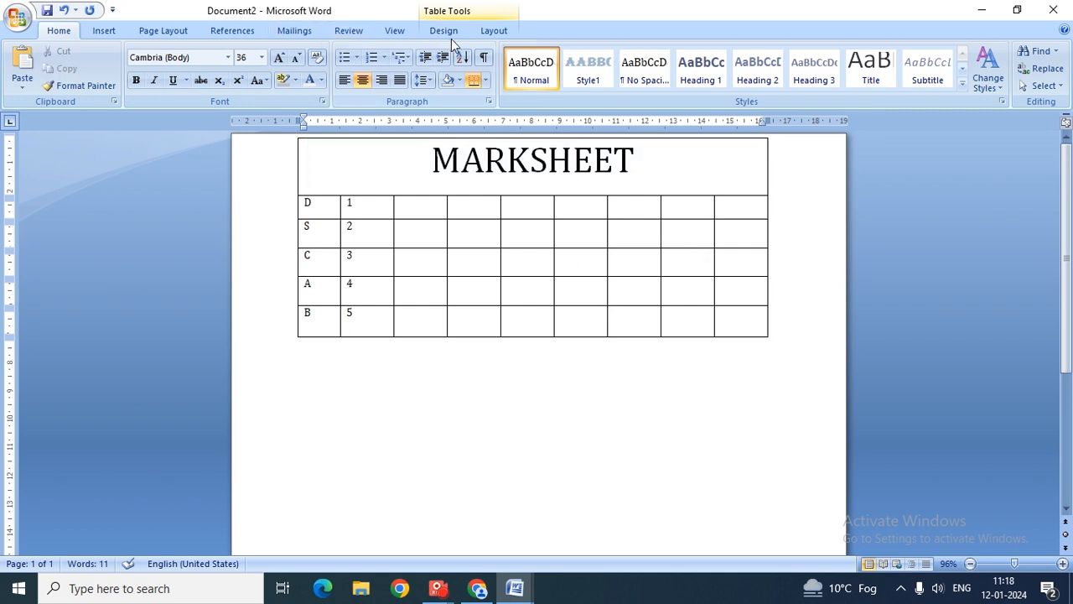
# - Insert blank rows below the MARKSHEET title row
pyautogui.click(493, 31)
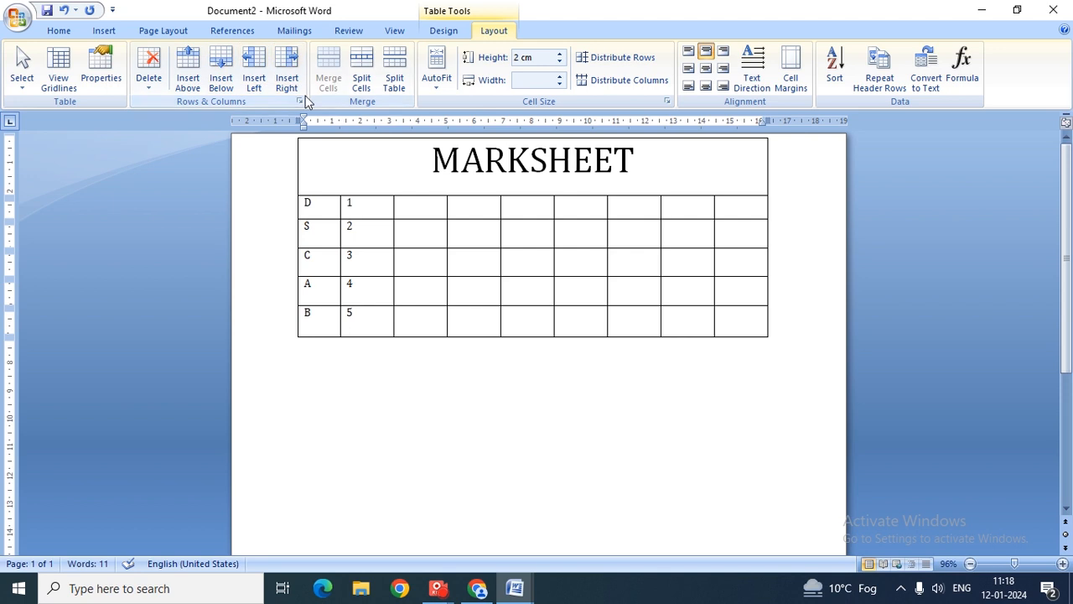
pyautogui.click(220, 82)
pyautogui.click(220, 82)
pyautogui.click(220, 82)
pyautogui.click(220, 84)
pyautogui.click(220, 83)
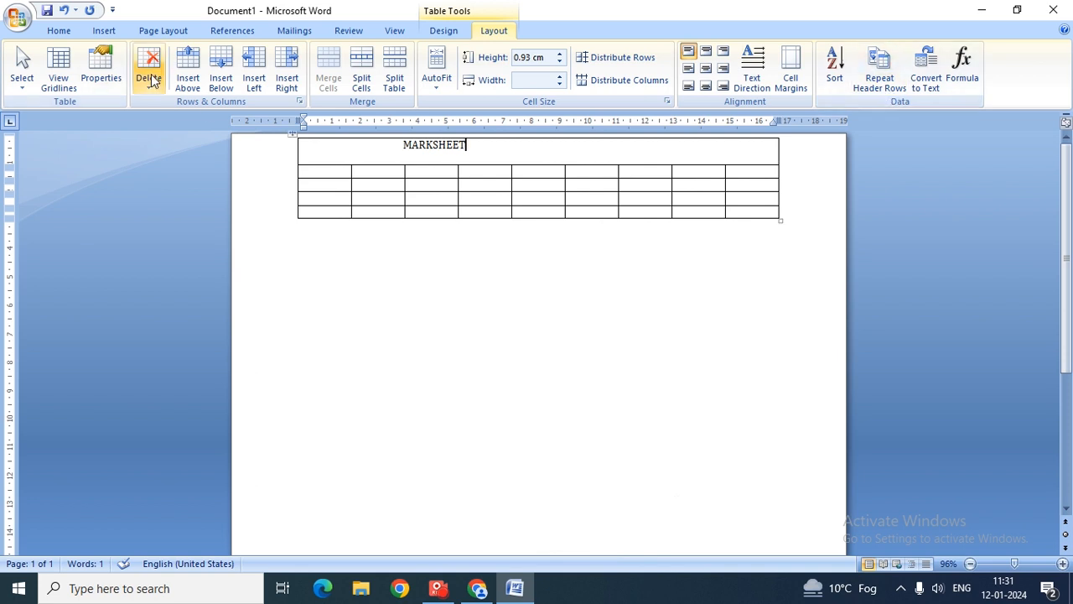
pyautogui.click(226, 72)
pyautogui.click(227, 71)
pyautogui.click(226, 72)
pyautogui.click(226, 72)
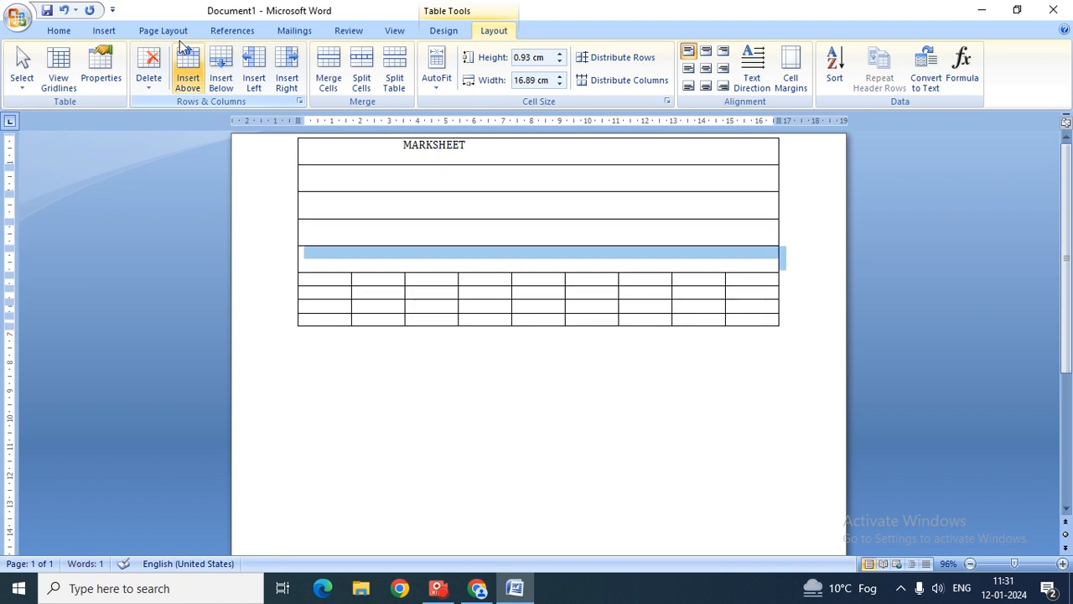
pyautogui.click(52, 11)
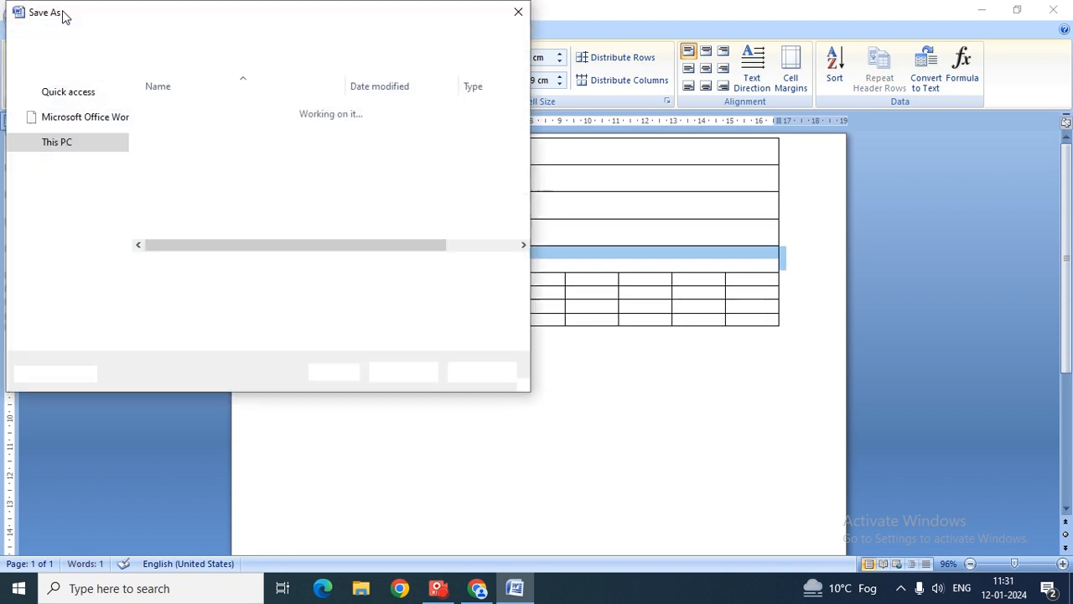
pyautogui.doubleClick(490, 17)
pyautogui.doubleClick(514, 13)
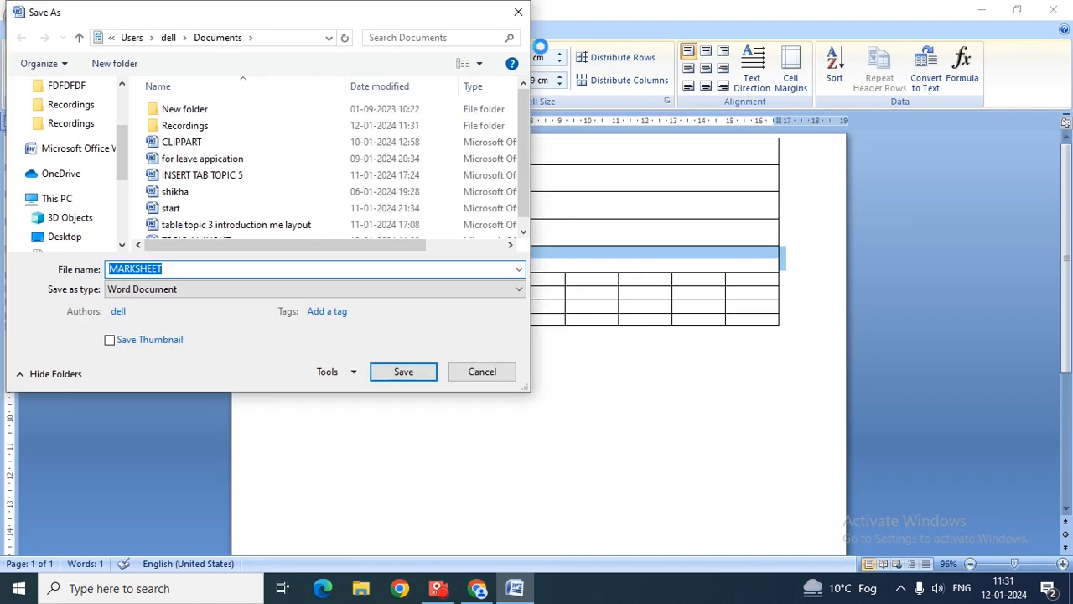
pyautogui.press('Escape')
pyautogui.click(65, 11)
pyautogui.click(64, 10)
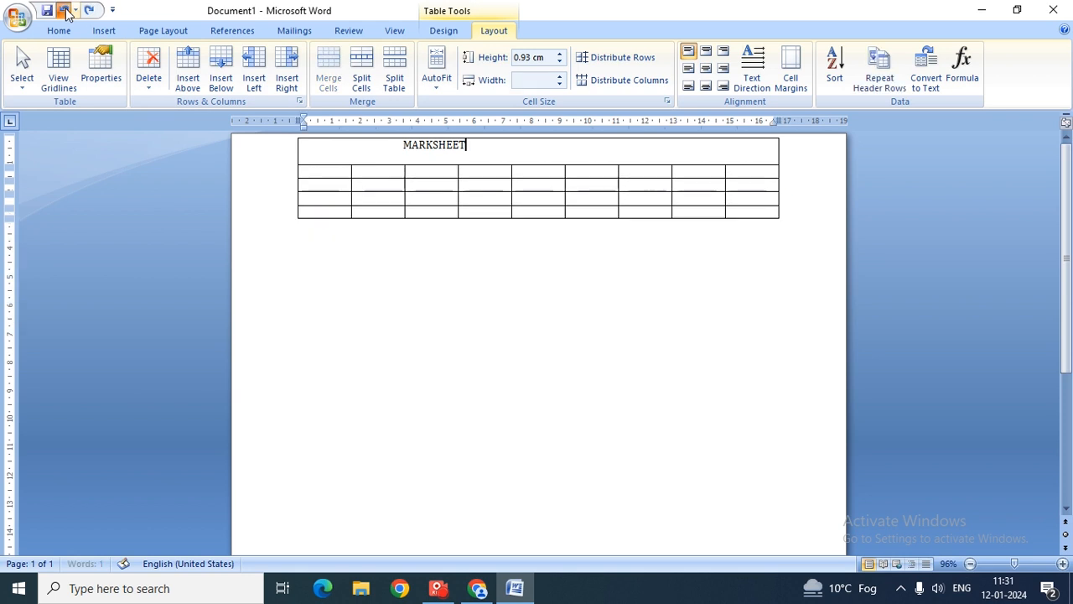
pyautogui.click(65, 10)
# - Redo to bring back the MARKSHEET title and place the caret in row 4
pyautogui.click(89, 10)
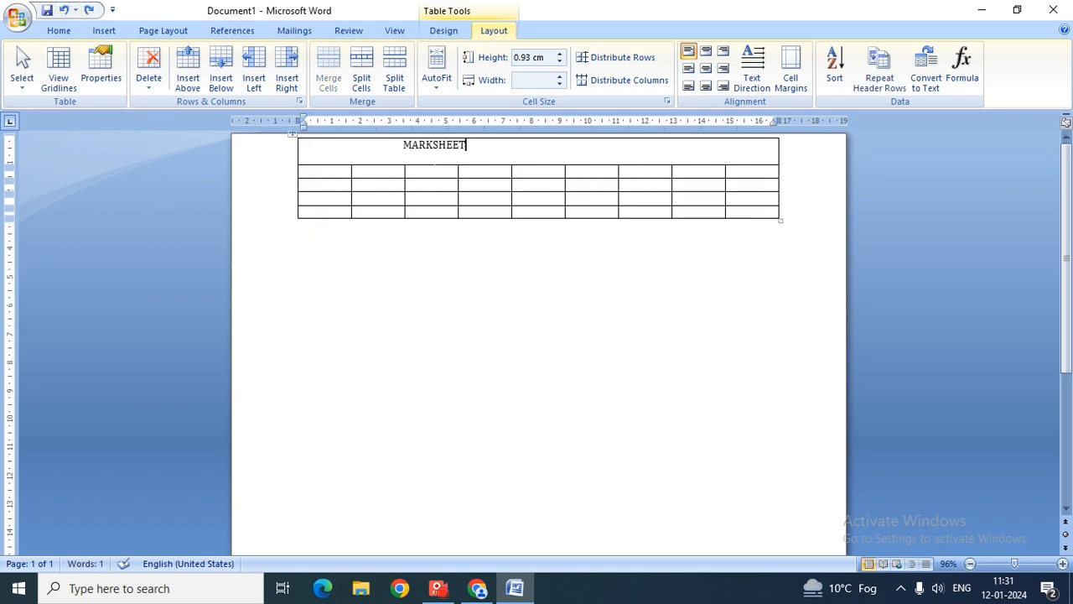
pyautogui.click(412, 171)
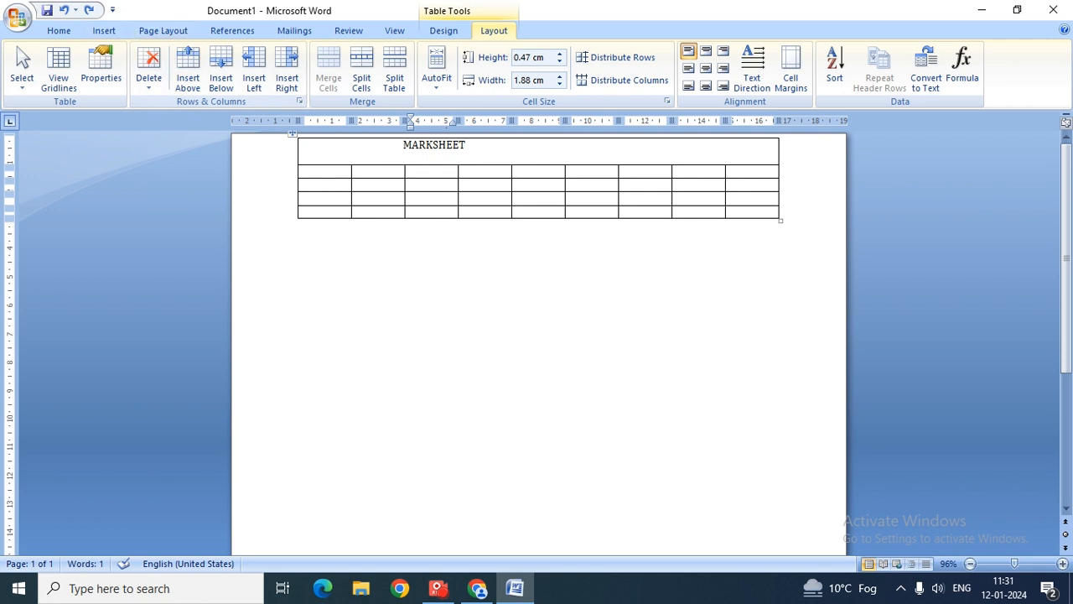
pyautogui.click(541, 258)
pyautogui.click(411, 195)
# - Add about twenty blank rows below with Insert Below, extending the table onto page 2
pyautogui.click(221, 74)
pyautogui.click(221, 74)
pyautogui.click(220, 74)
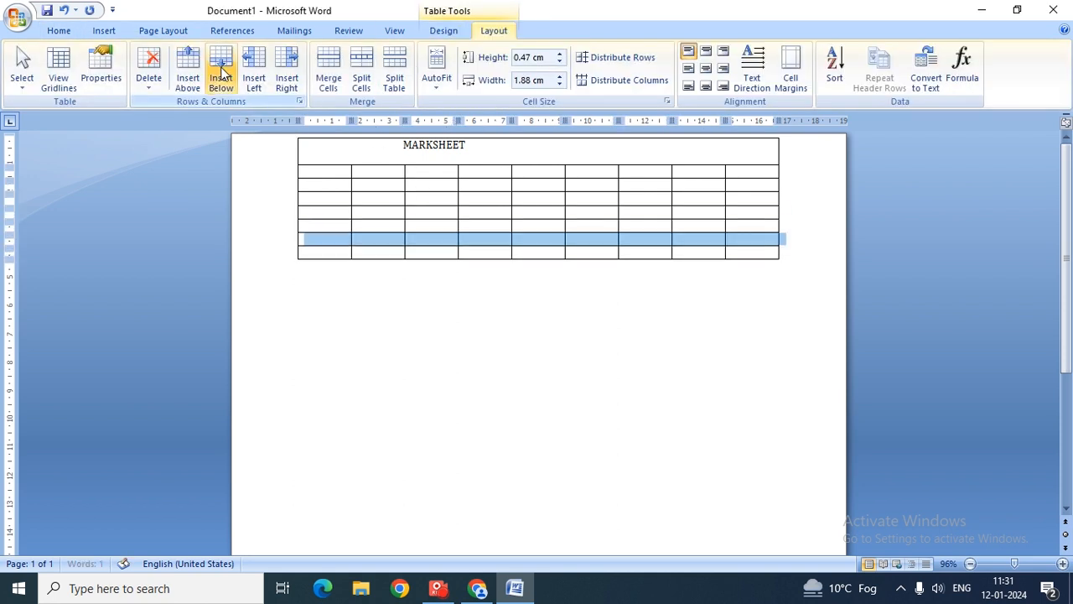
pyautogui.click(220, 73)
pyautogui.click(220, 73)
pyautogui.click(221, 74)
pyautogui.click(220, 74)
pyautogui.click(220, 74)
pyautogui.click(220, 74)
pyautogui.click(221, 75)
pyautogui.click(221, 75)
pyautogui.click(222, 74)
pyautogui.click(223, 75)
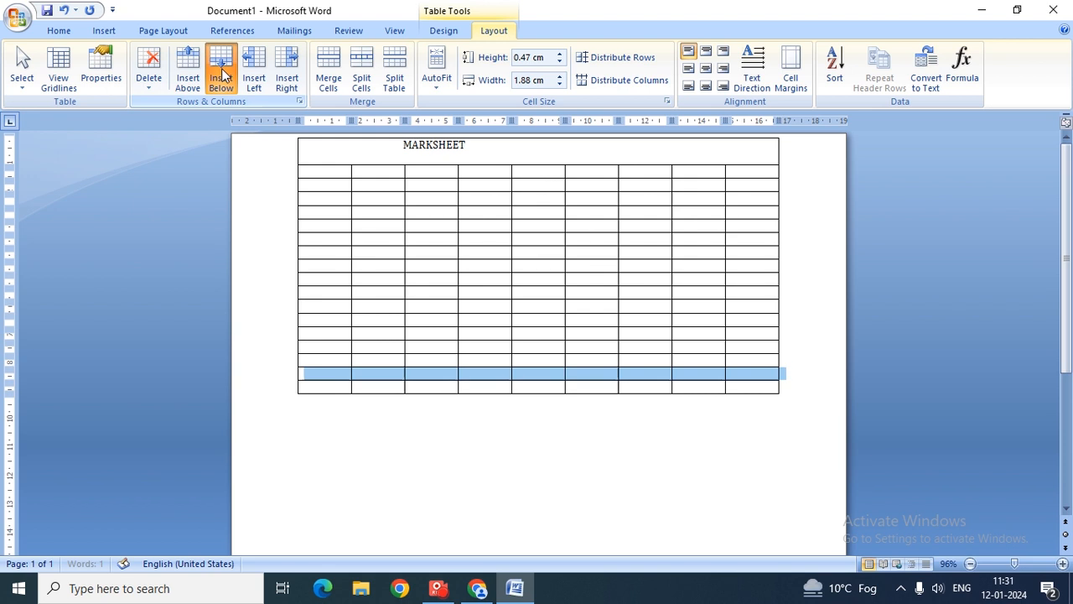
pyautogui.doubleClick(223, 75)
pyautogui.click(223, 75)
pyautogui.click(223, 75)
pyautogui.click(224, 75)
pyautogui.click(224, 75)
pyautogui.click(225, 74)
pyautogui.click(225, 74)
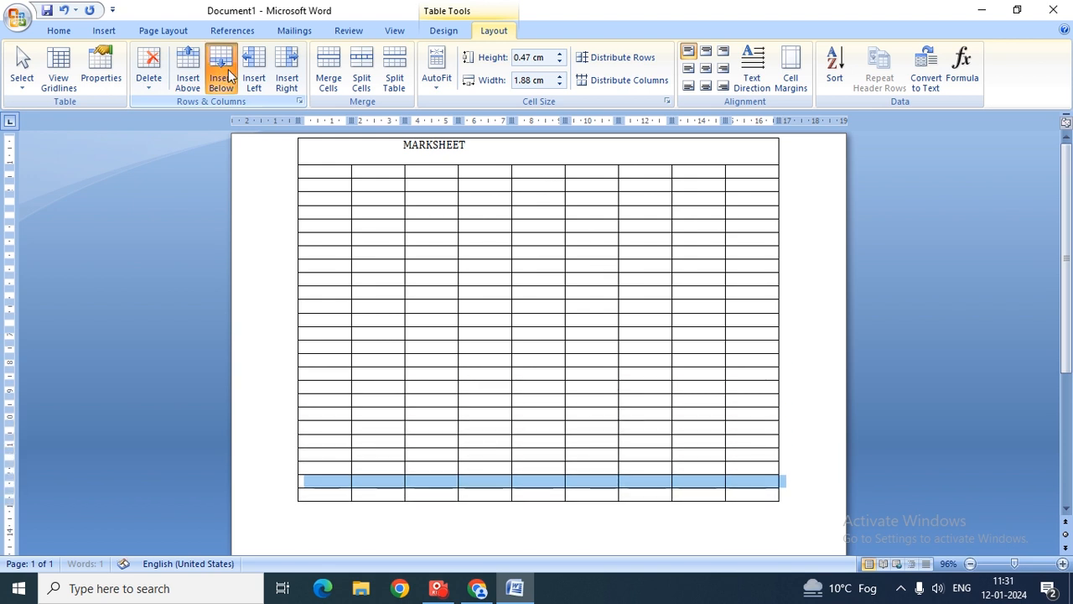
pyautogui.click(226, 75)
pyautogui.click(228, 75)
pyautogui.click(229, 76)
pyautogui.click(229, 76)
pyautogui.click(228, 75)
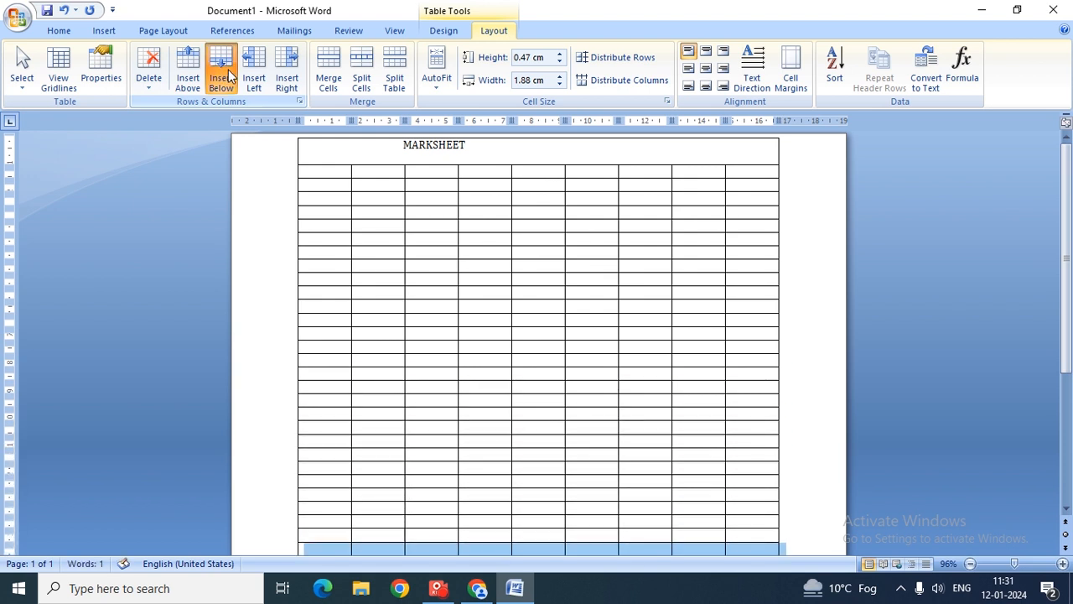
pyautogui.click(228, 75)
pyautogui.click(227, 75)
pyautogui.click(227, 74)
pyautogui.click(225, 73)
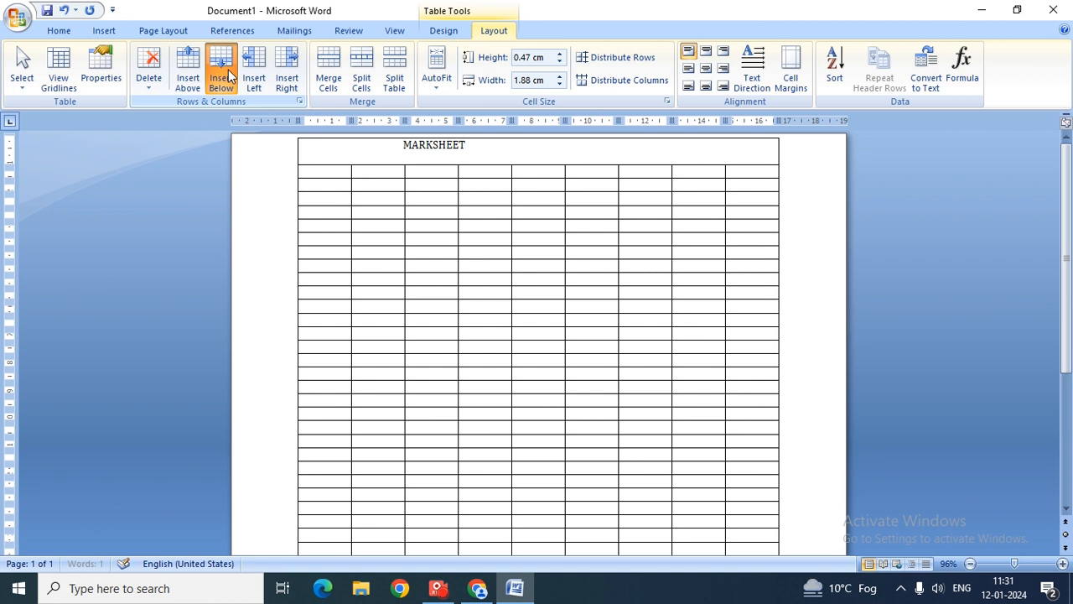
pyautogui.click(224, 72)
pyautogui.click(224, 72)
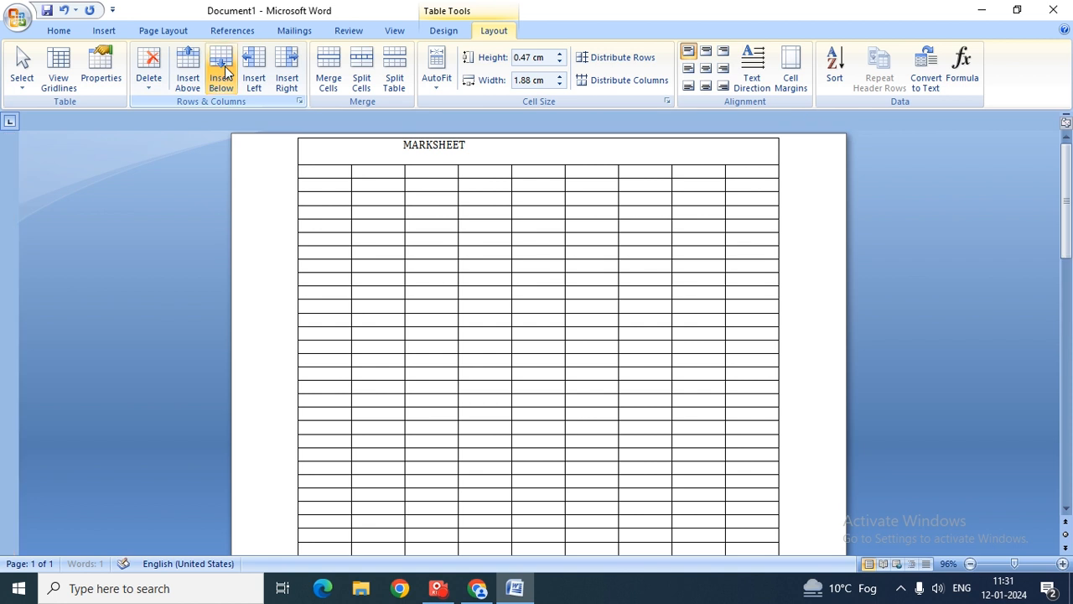
# - Zoom out to view both pages side by side and undo an accidental table change
pyautogui.click(996, 564)
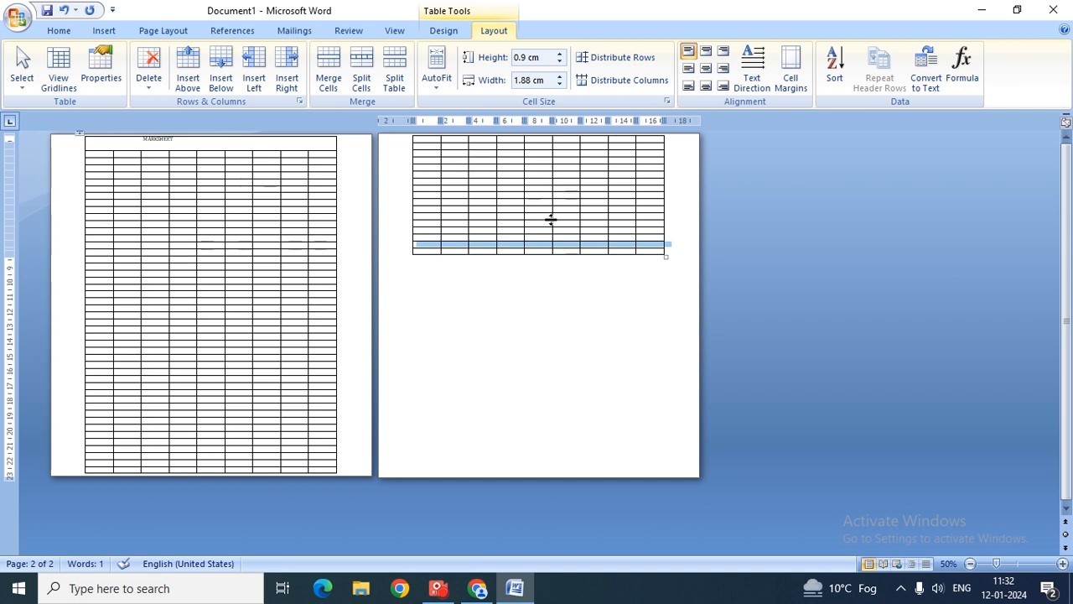
pyautogui.click(417, 260)
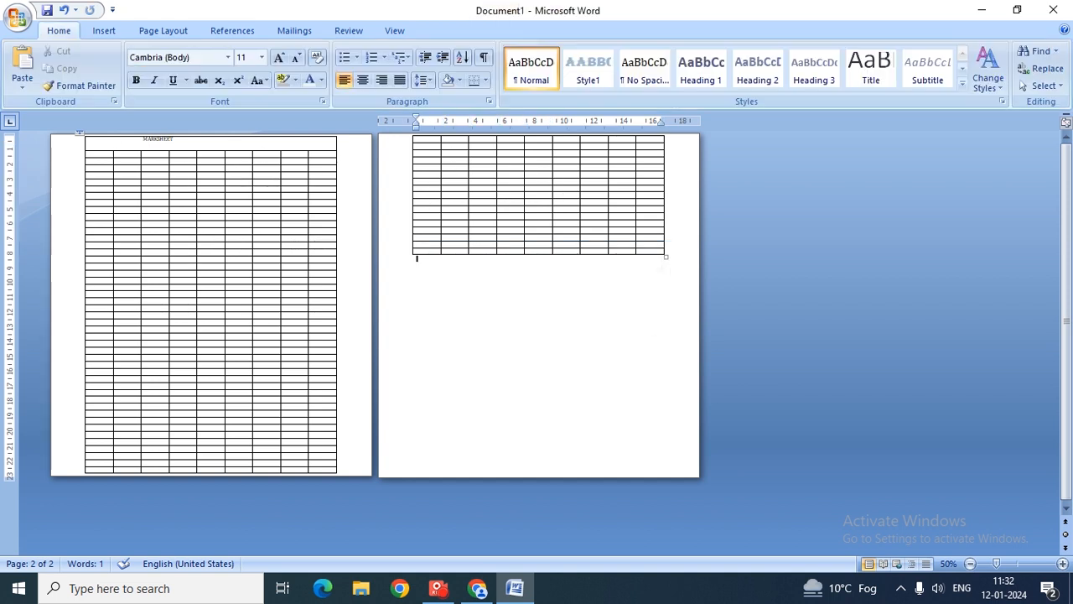
pyautogui.moveTo(667, 256)
pyautogui.mouseDown()
pyautogui.moveTo(670, 374)
pyautogui.moveTo(665, 270)
pyautogui.mouseUp()
pyautogui.hotkey('ctrl', 'z')
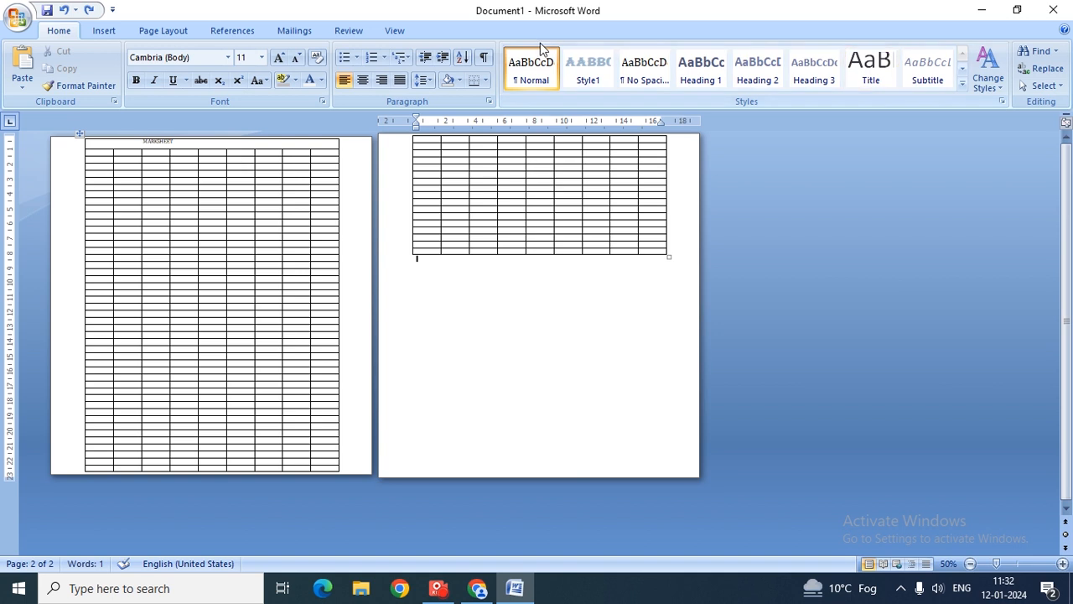
# - Set the MARKSHEET title row to repeat as a header row on page 2
pyautogui.click(367, 34)
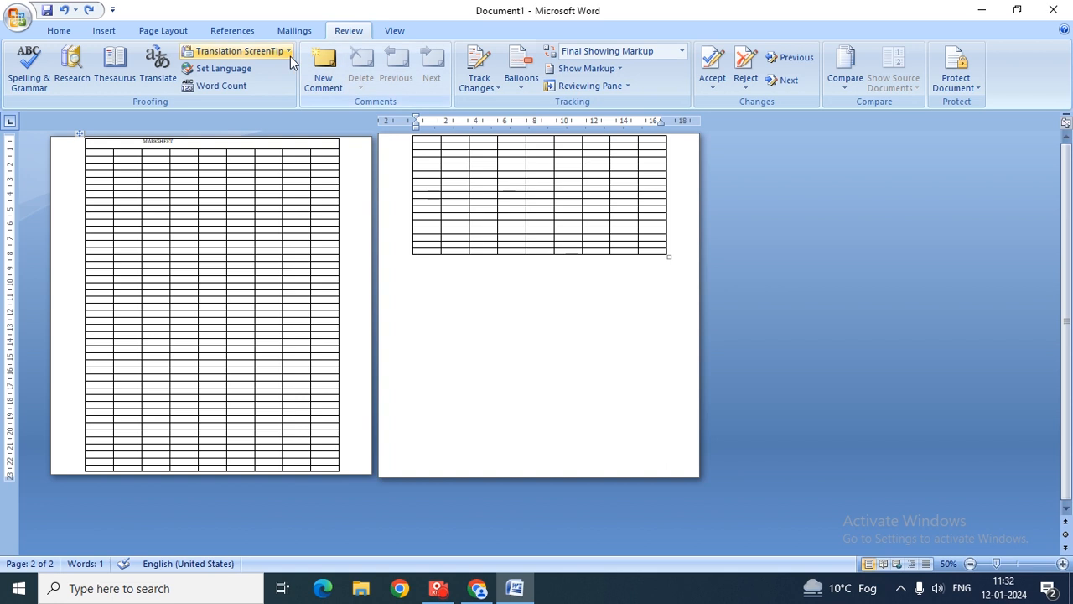
pyautogui.click(230, 257)
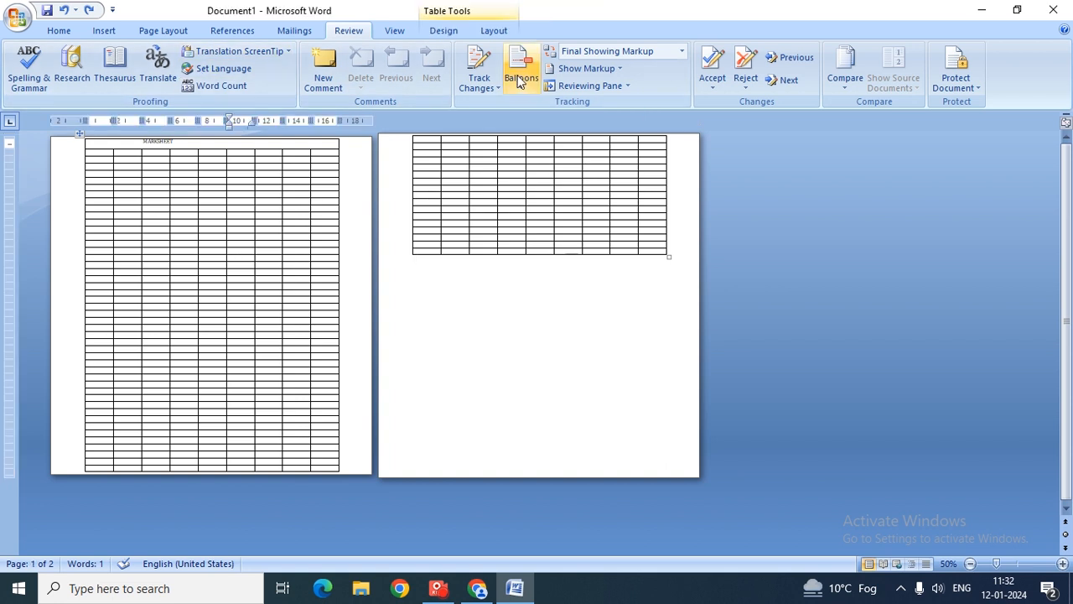
pyautogui.click(494, 30)
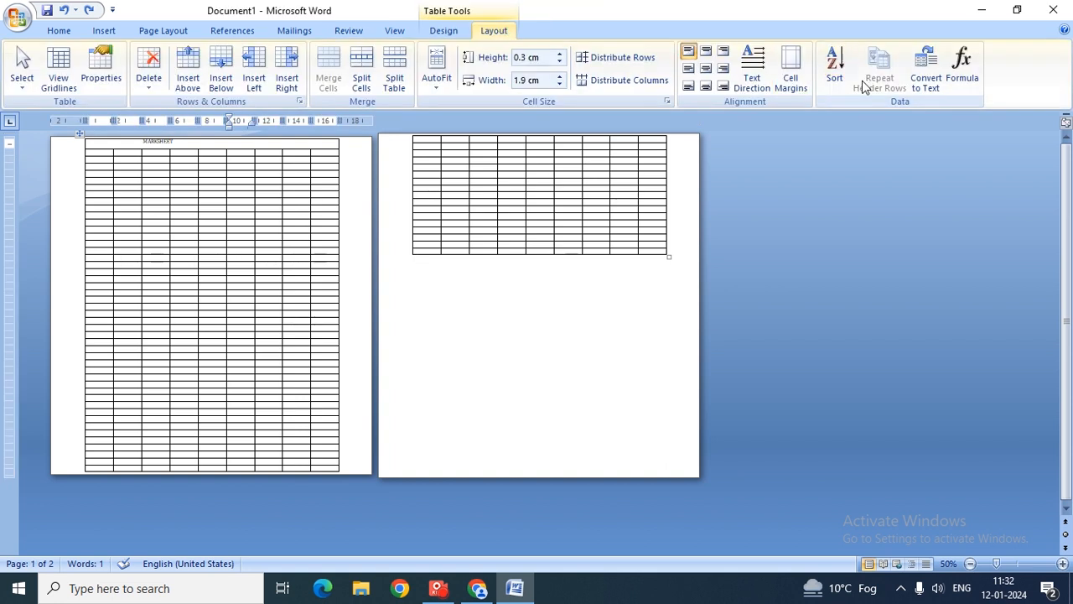
pyautogui.click(161, 147)
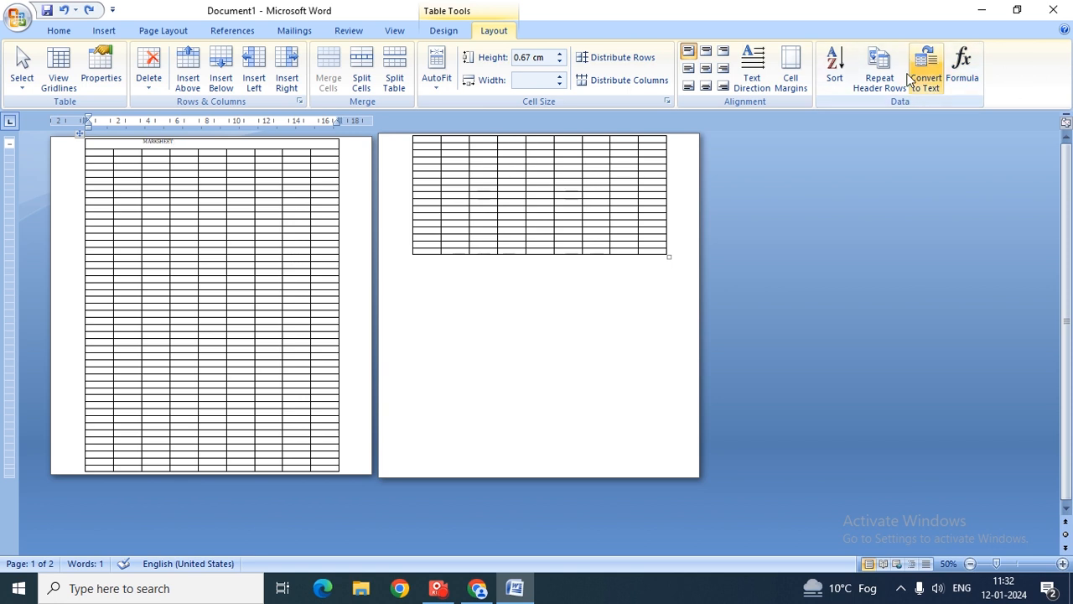
pyautogui.click(880, 74)
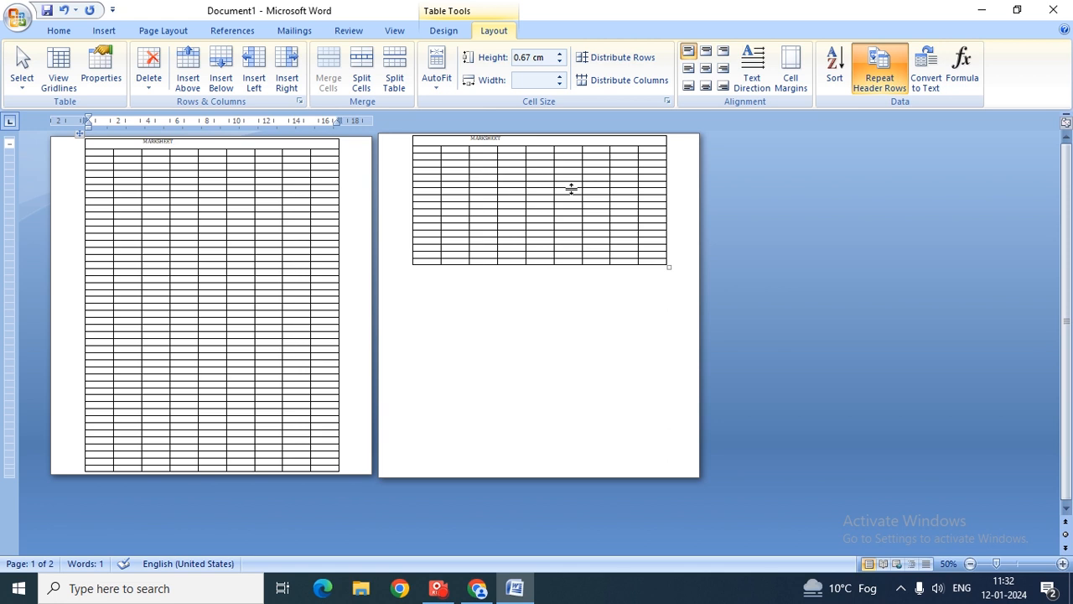
pyautogui.click(592, 286)
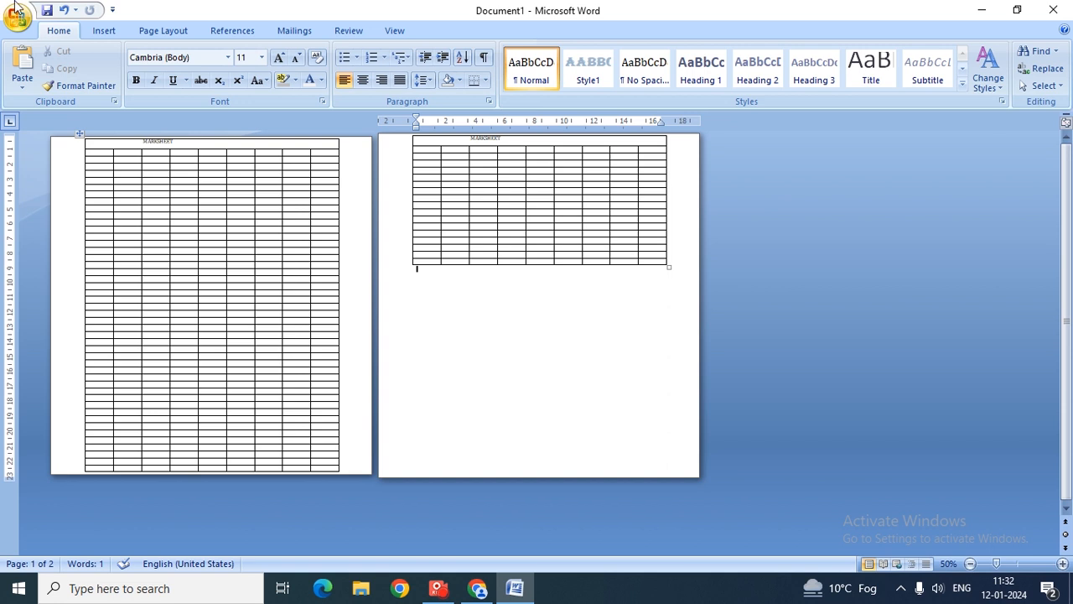
# - Undo repeatedly to remove the added rows and the page-2 part of the table
pyautogui.click(64, 10)
pyautogui.click(65, 14)
pyautogui.click(65, 14)
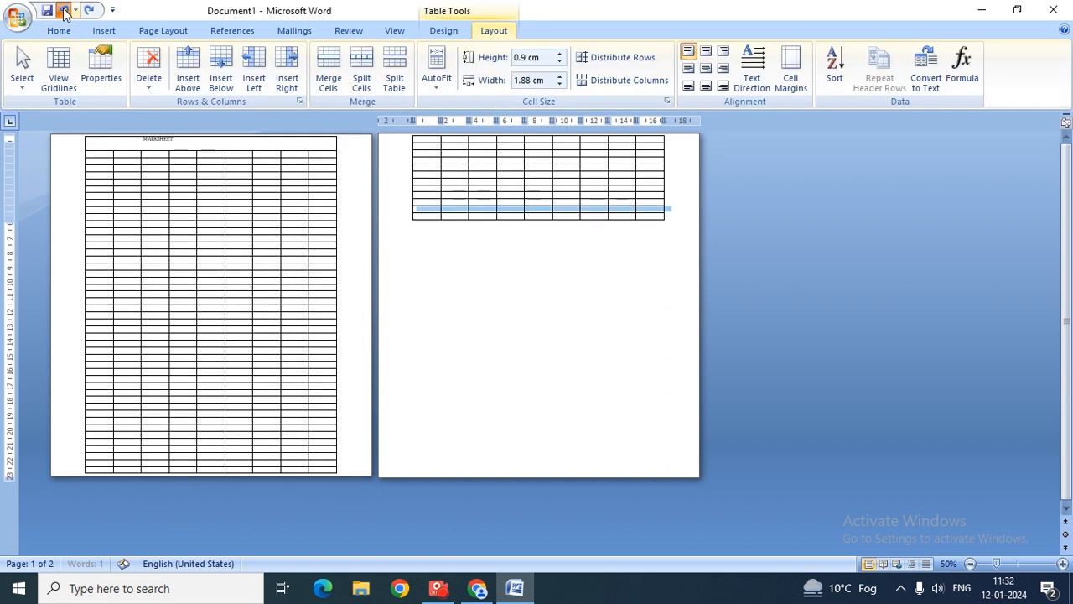
pyautogui.click(66, 14)
pyautogui.click(65, 14)
pyautogui.click(65, 14)
pyautogui.click(66, 15)
pyautogui.click(65, 14)
pyautogui.click(66, 14)
pyautogui.click(65, 11)
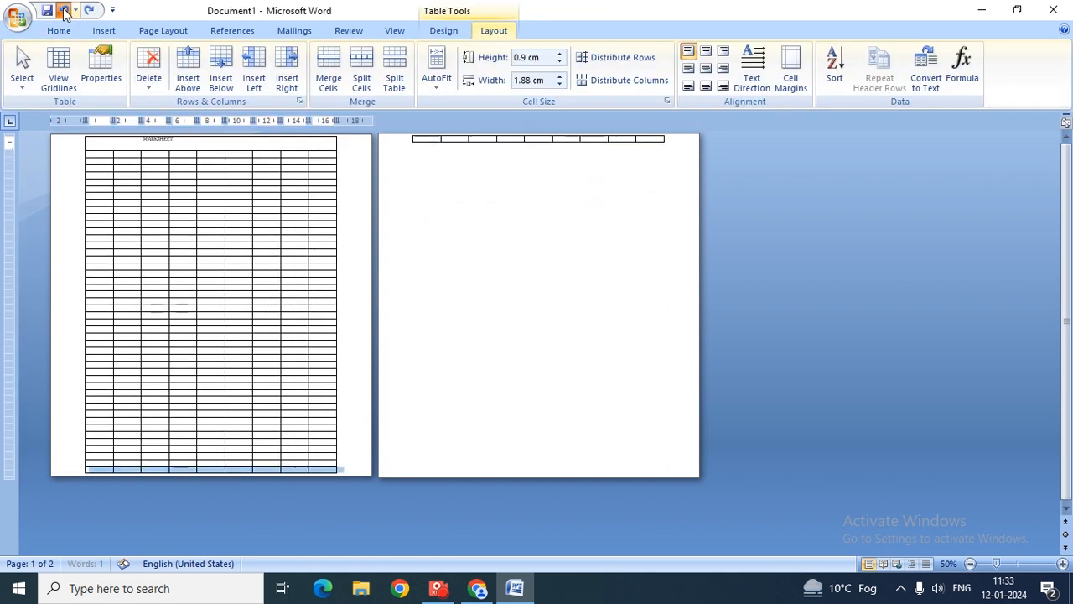
pyautogui.click(64, 11)
pyautogui.click(65, 11)
pyautogui.click(65, 11)
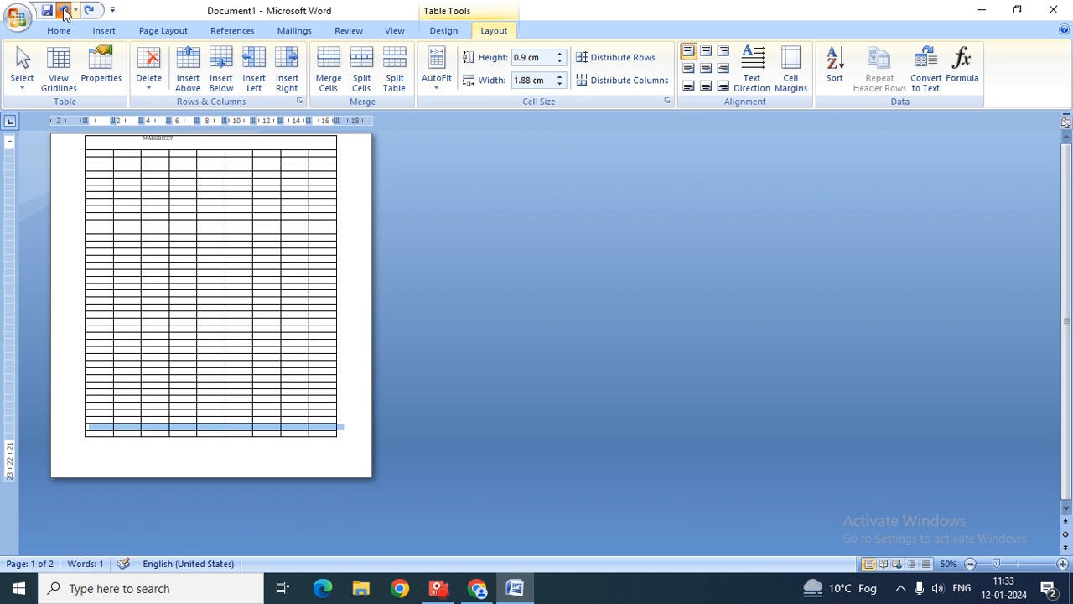
pyautogui.click(64, 11)
pyautogui.click(65, 10)
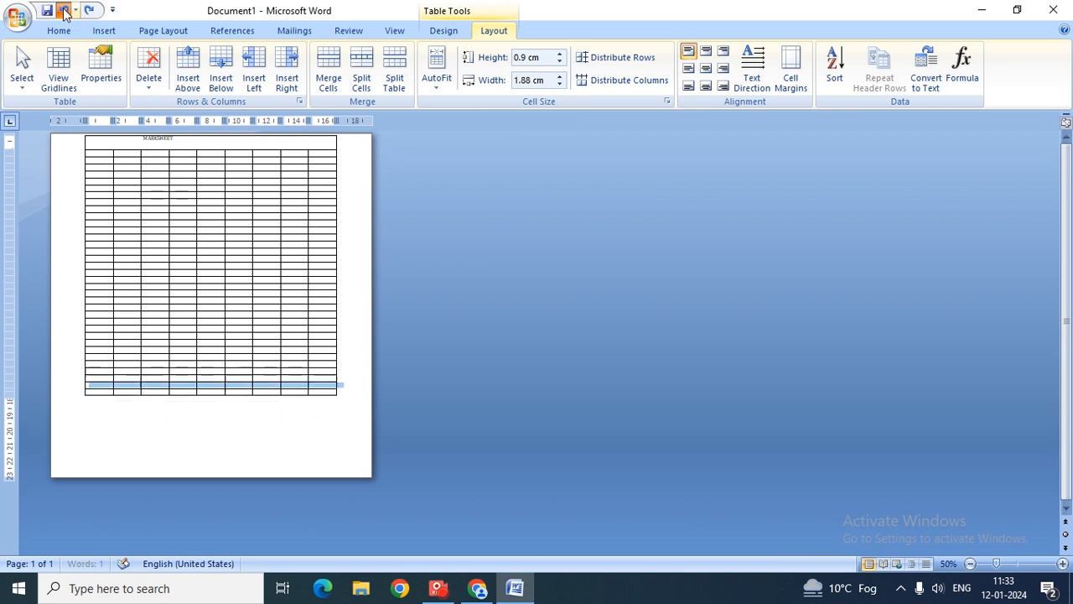
pyautogui.click(65, 11)
pyautogui.click(65, 11)
pyautogui.click(65, 10)
pyautogui.click(64, 11)
pyautogui.click(65, 10)
pyautogui.click(65, 11)
pyautogui.click(64, 11)
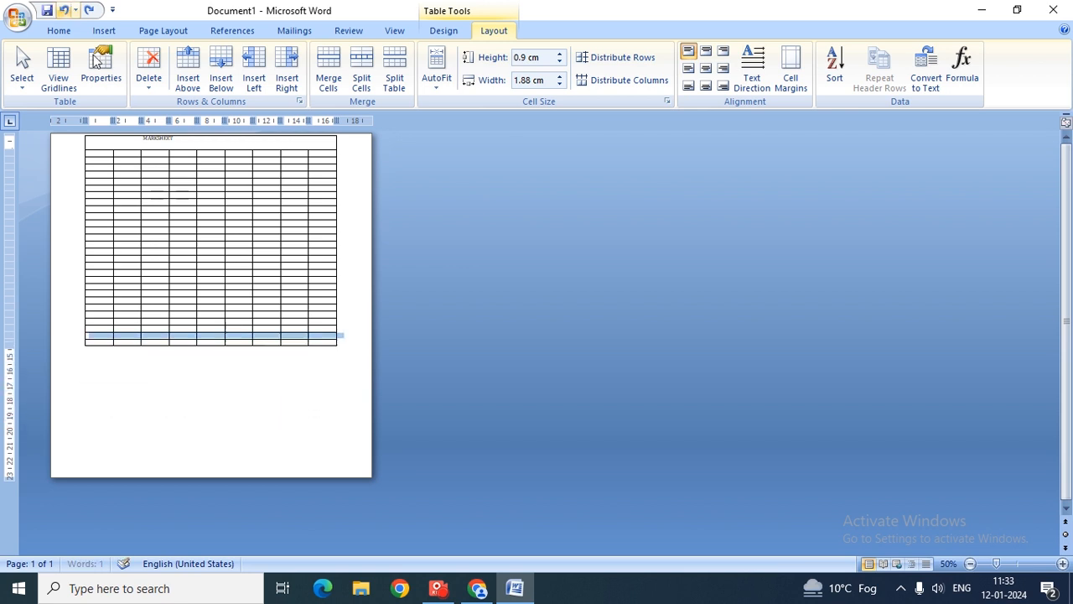
# - Zoom to 116%, select the whole table and delete it
pyautogui.click(1018, 563)
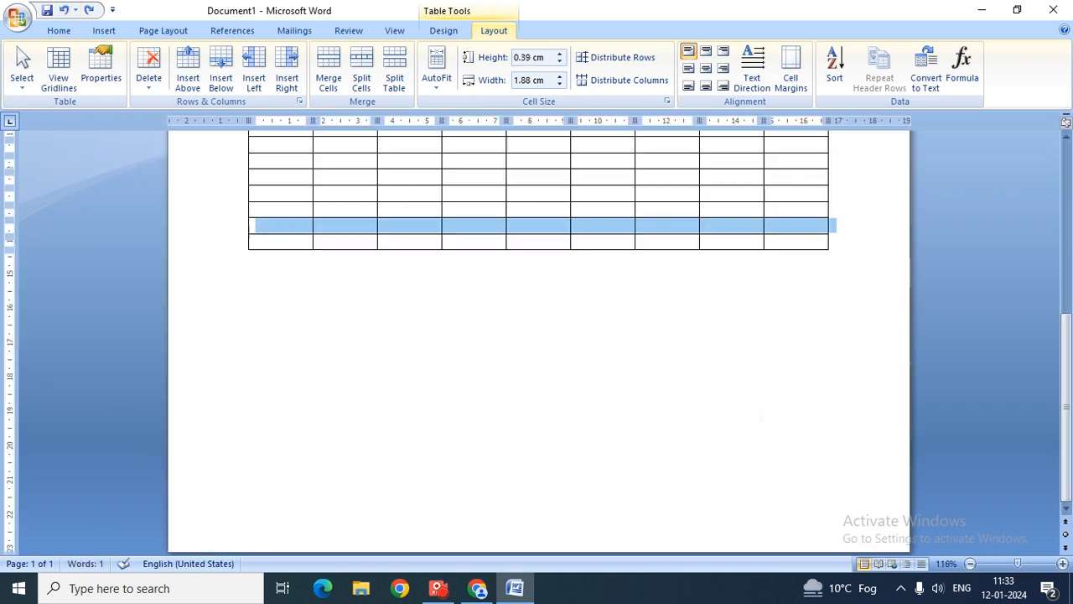
pyautogui.hotkey('ctrl', 'a')
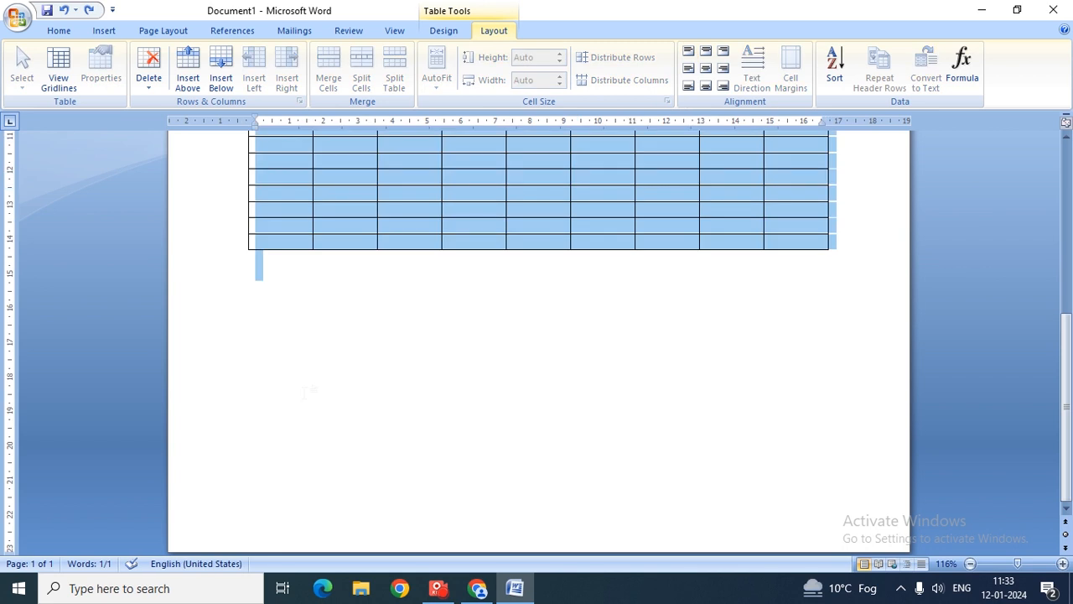
pyautogui.press('Delete')
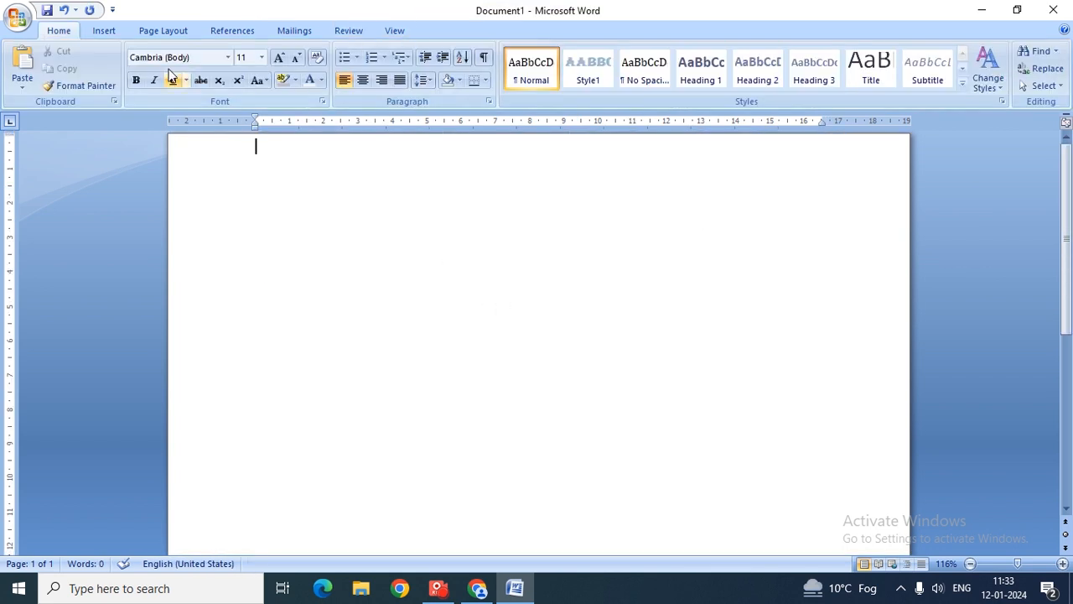
# - Insert a new table of 9 columns by 7 rows
pyautogui.click(104, 31)
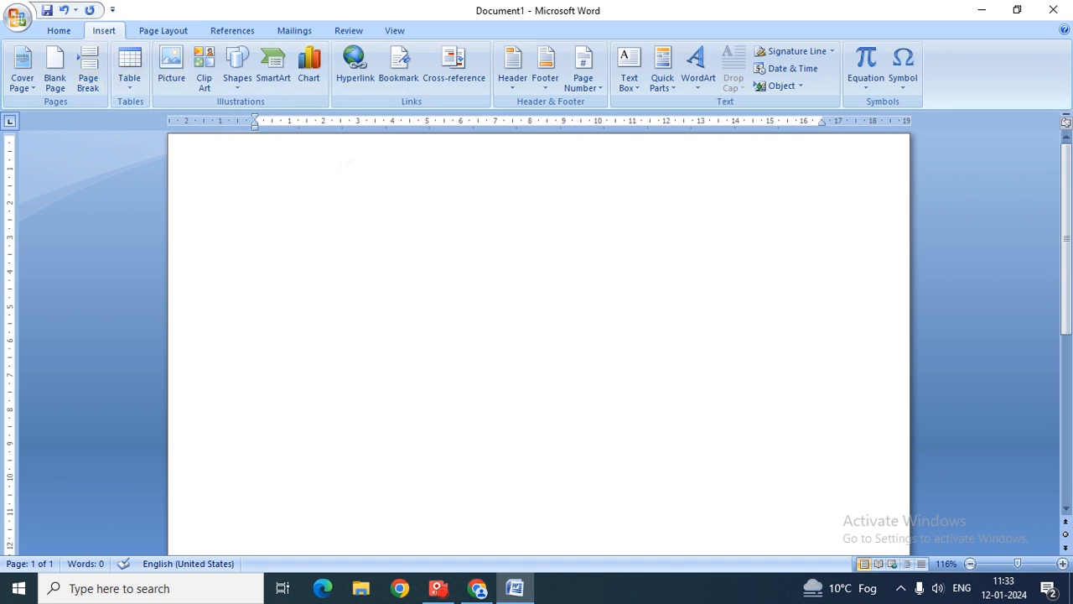
pyautogui.click(129, 69)
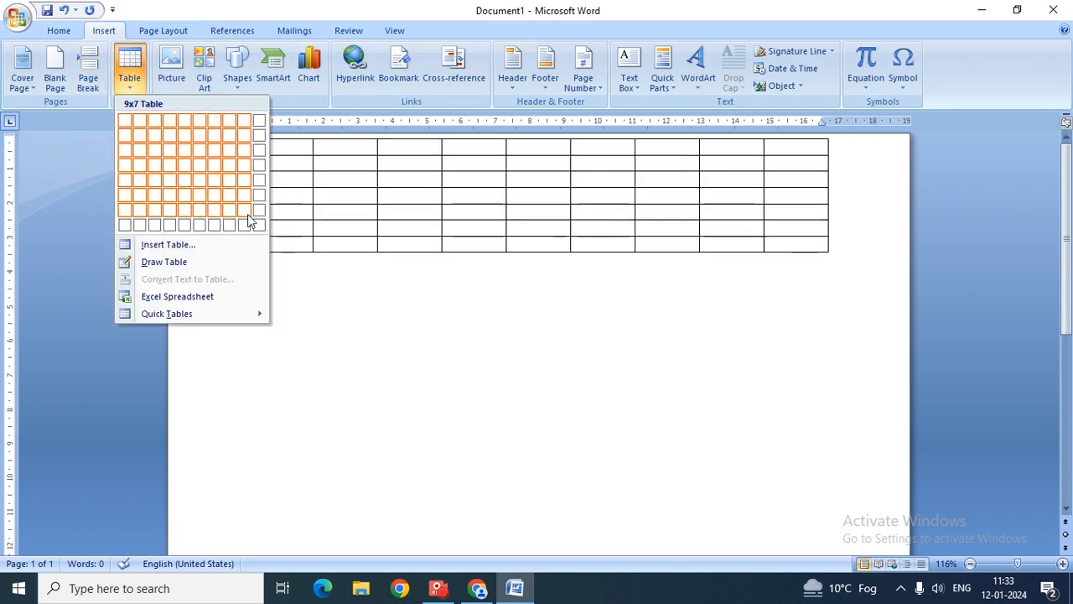
pyautogui.click(255, 216)
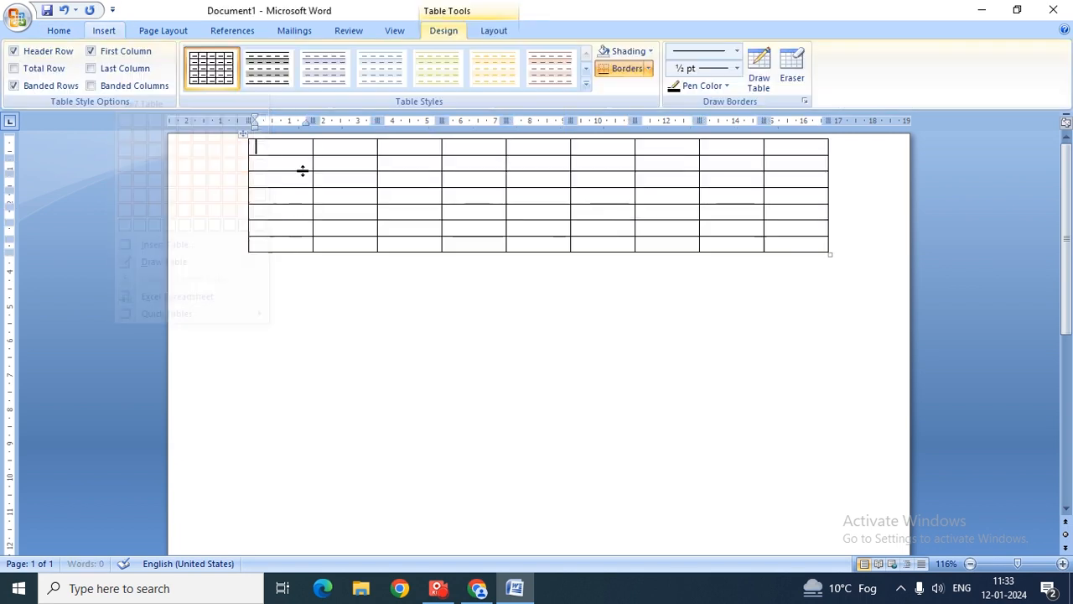
pyautogui.click(503, 31)
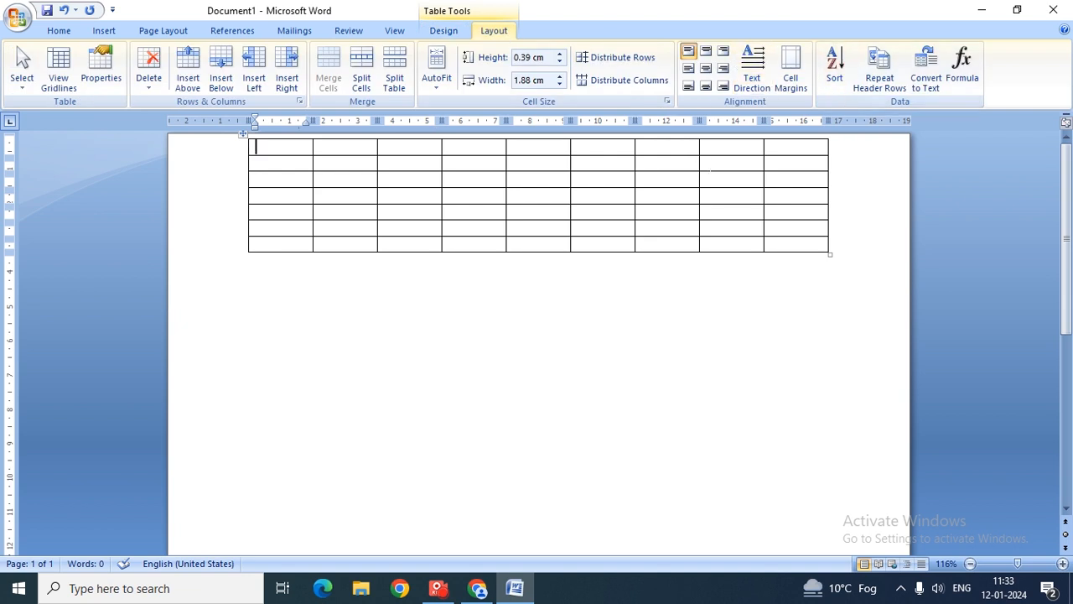
# - Type the first four student names down the first column, one per row
pyautogui.write('PANKAJ')
pyautogui.press('Down')
pyautogui.write('SAC')
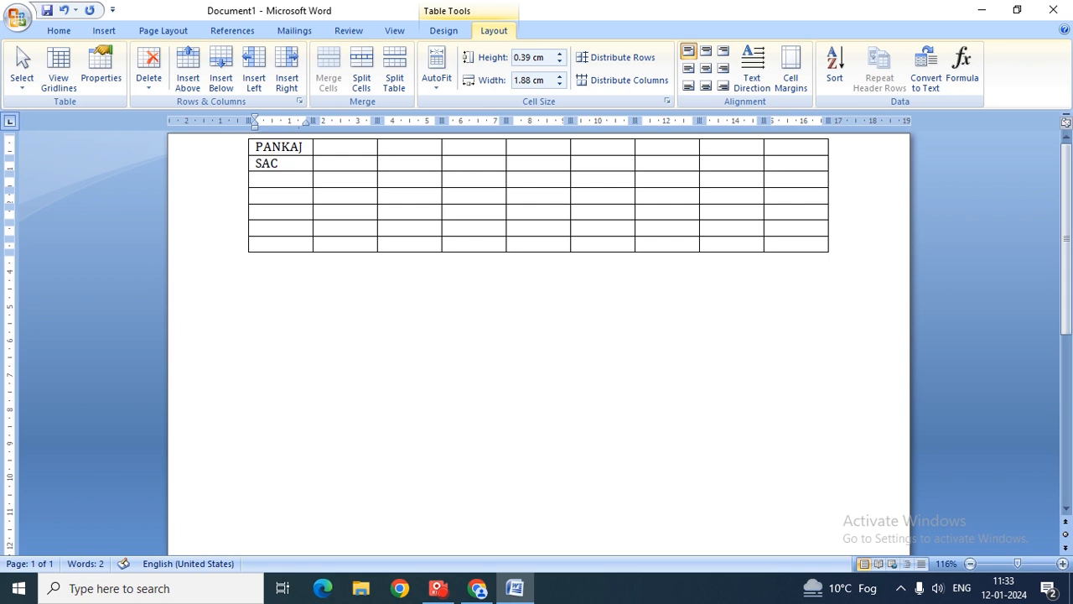
pyautogui.write('HIN')
pyautogui.press('Down')
pyautogui.write('MUSKAN')
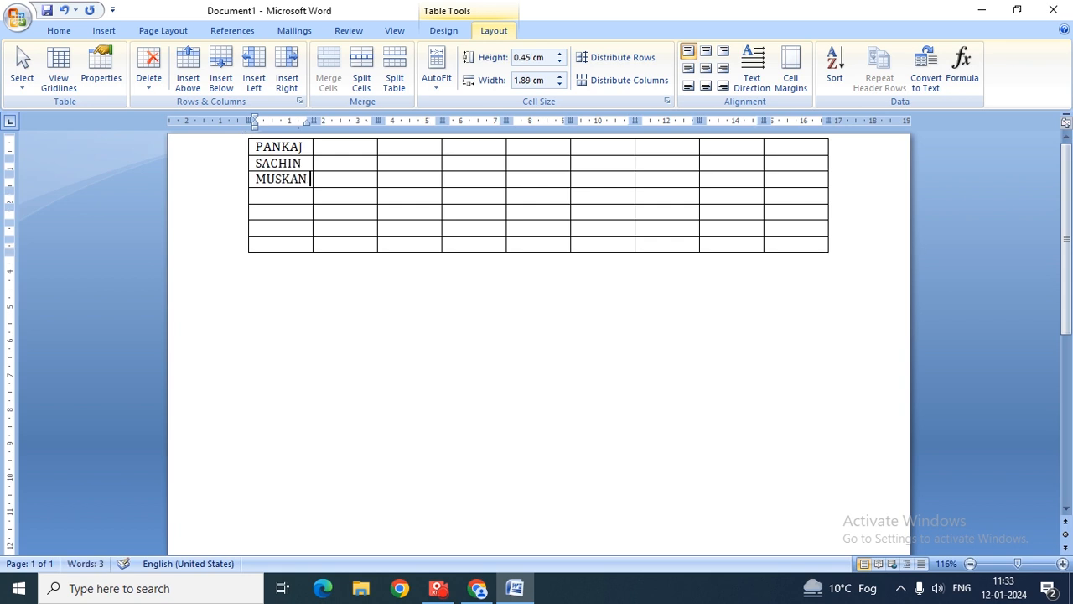
pyautogui.press('Down')
pyautogui.write('SHIVA')
pyautogui.press('Down')
# - Type the remaining three student names into rows 5 to 7, fixing typos
pyautogui.write('ARADHY')
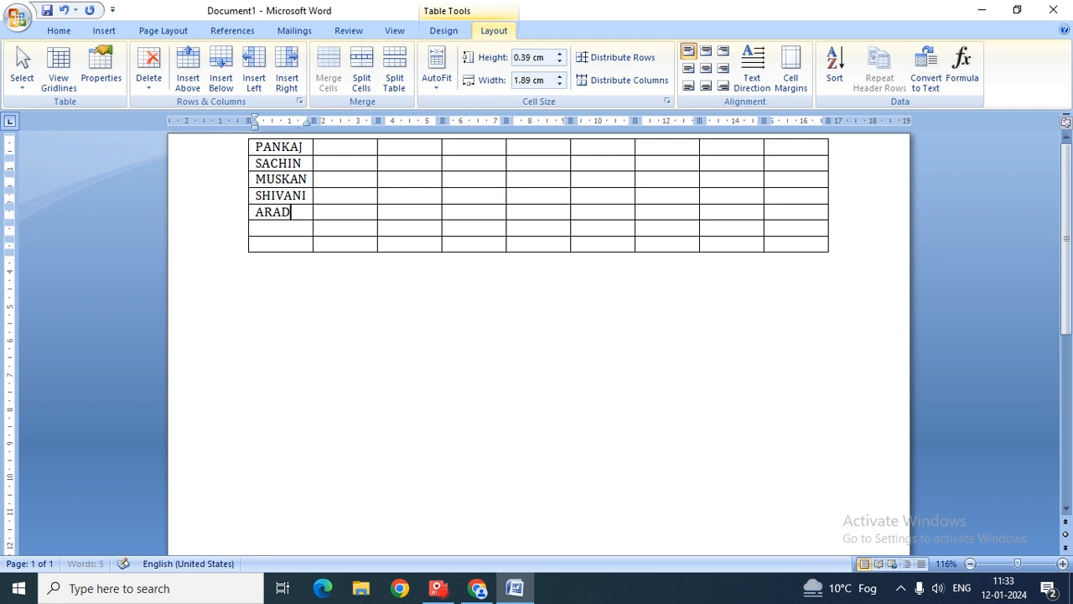
pyautogui.press('Down')
pyautogui.write('A')
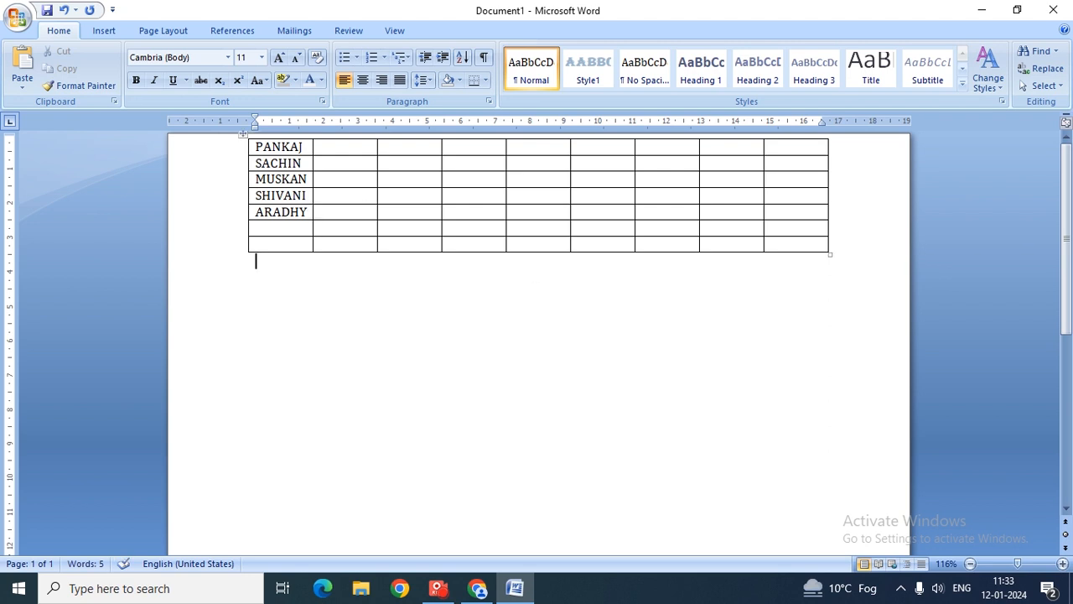
pyautogui.click(308, 212)
pyautogui.write('A')
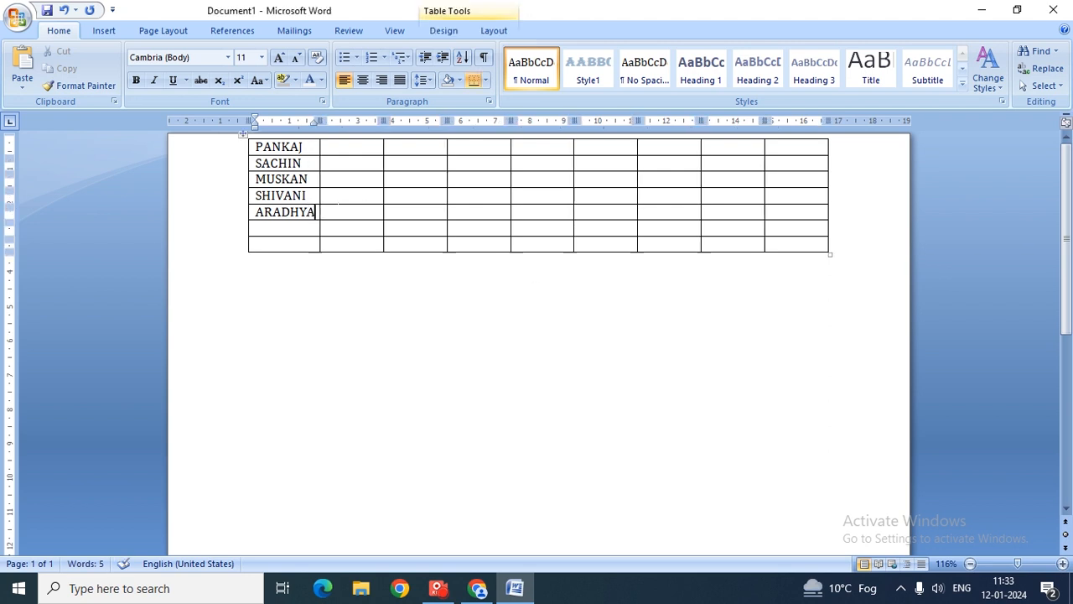
pyautogui.press('Down')
pyautogui.write('KOMAL')
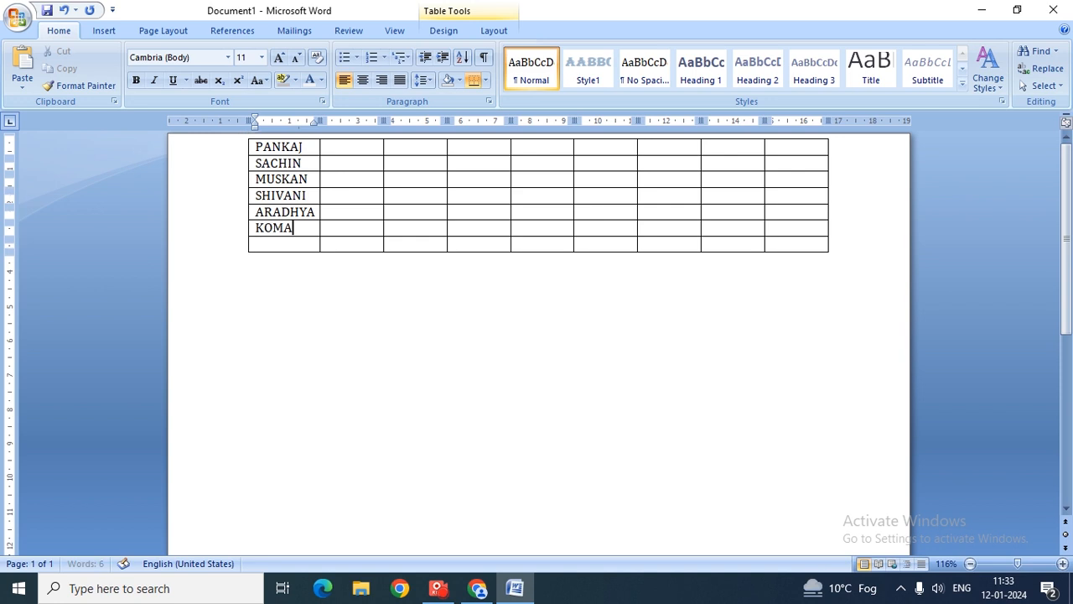
pyautogui.press('Down')
pyautogui.write('SOMYA')
pyautogui.click(495, 31)
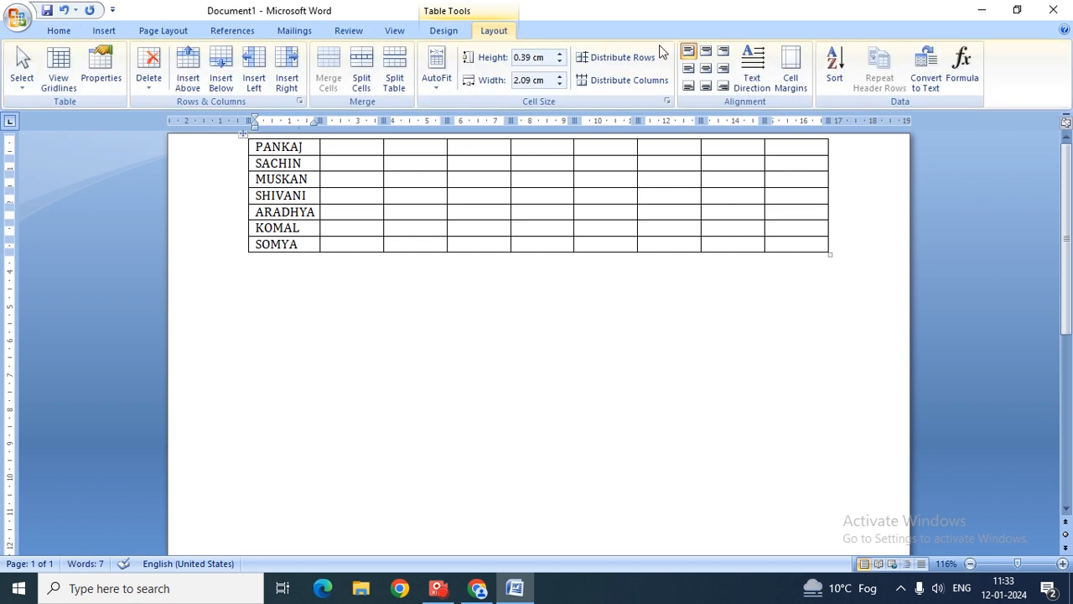
pyautogui.click(927, 82)
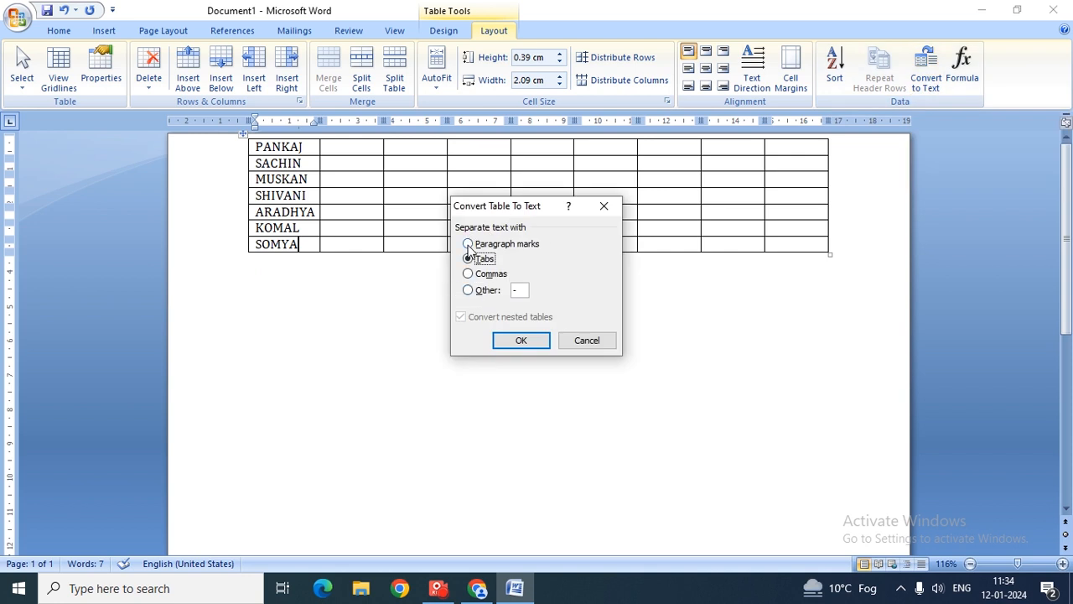
pyautogui.click(513, 341)
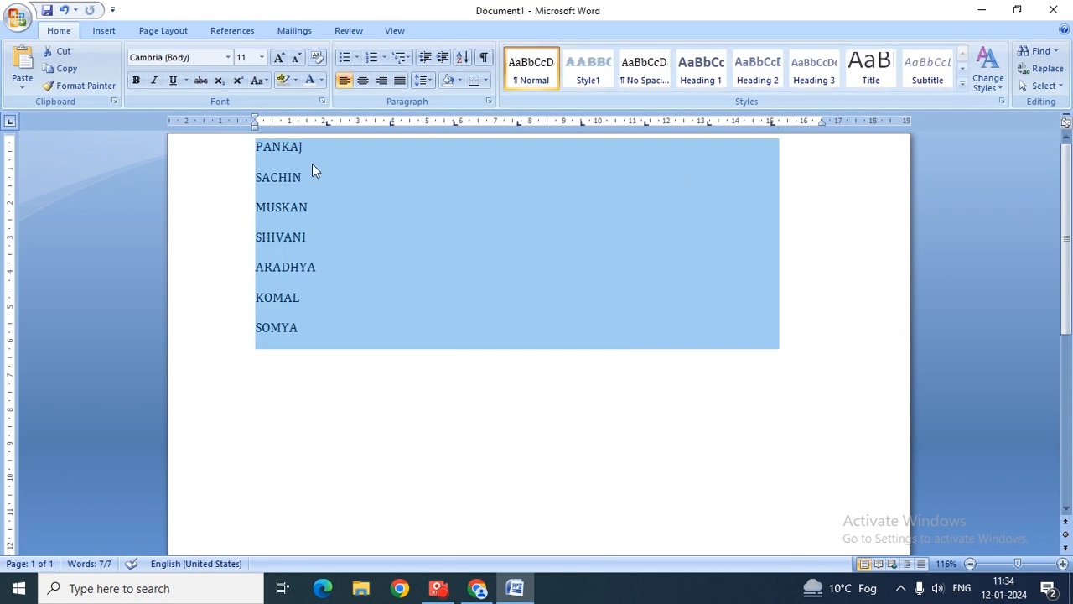
pyautogui.click(391, 177)
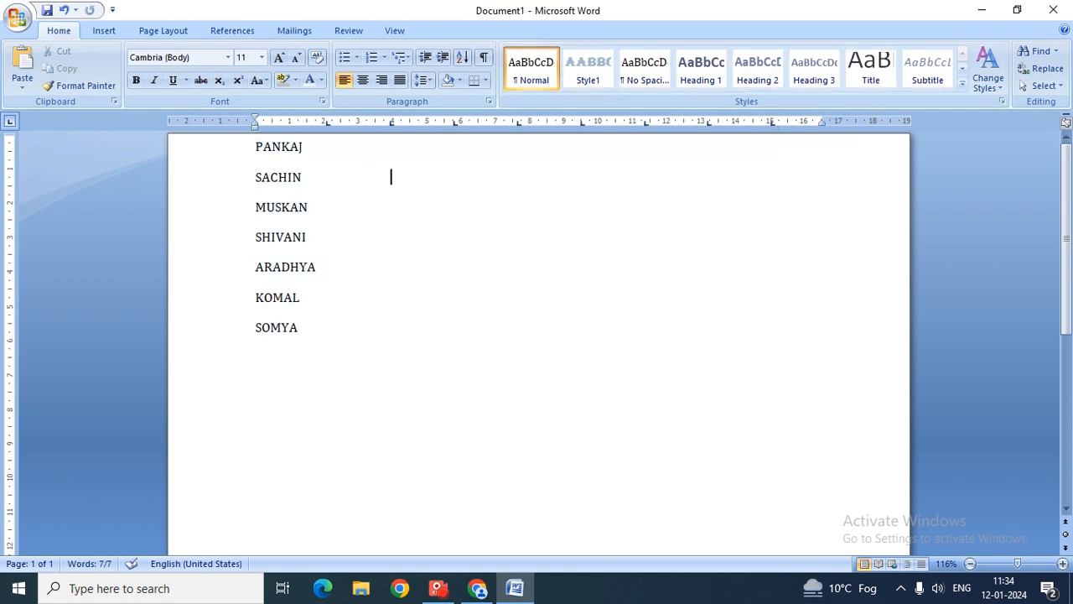
pyautogui.click(63, 10)
pyautogui.click(496, 30)
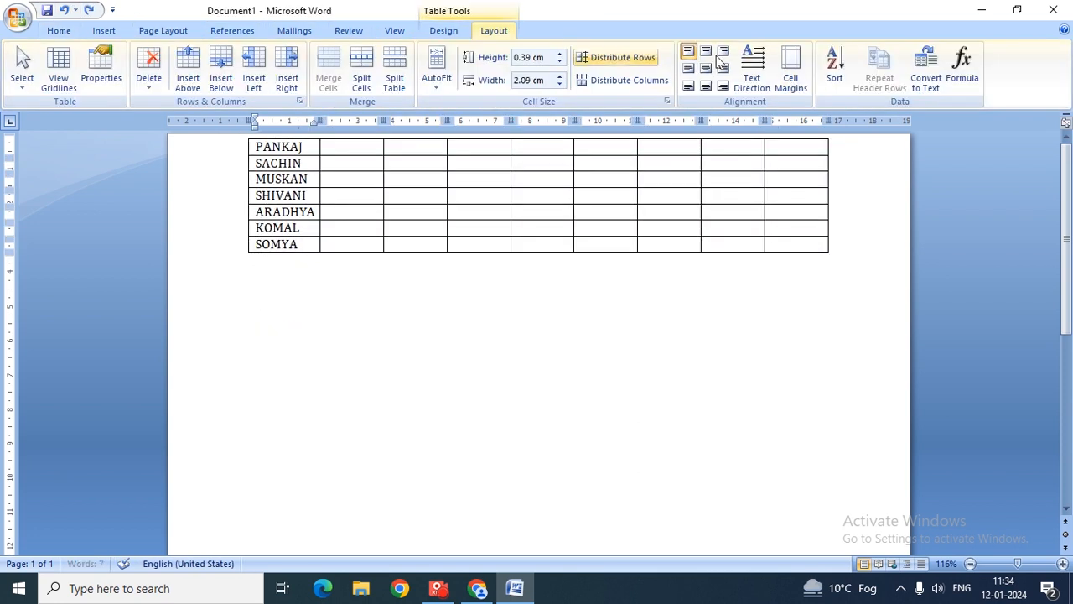
pyautogui.click(926, 71)
pyautogui.click(507, 244)
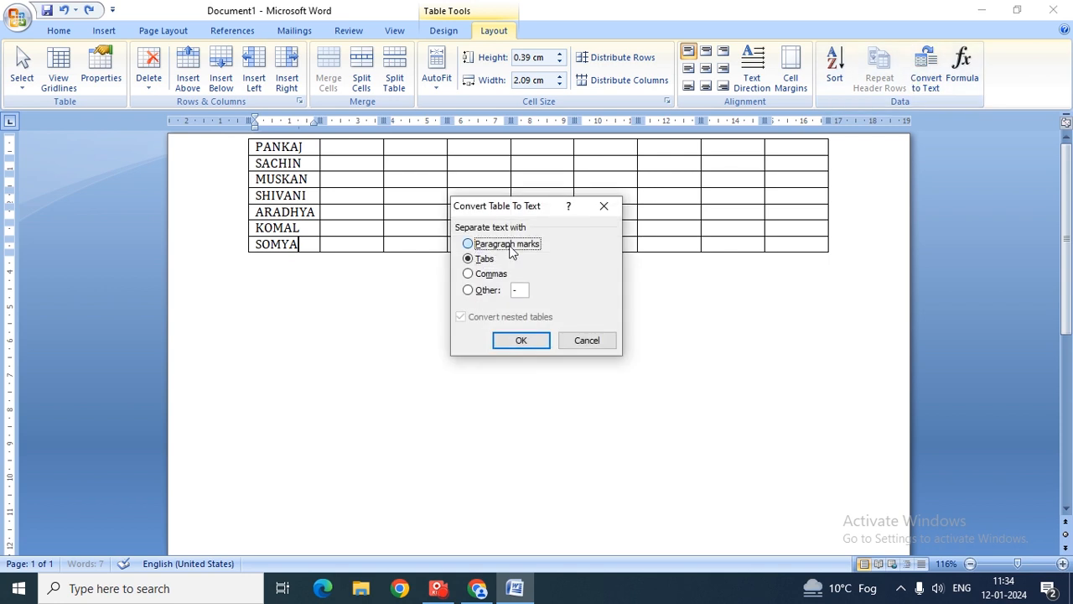
pyautogui.click(515, 346)
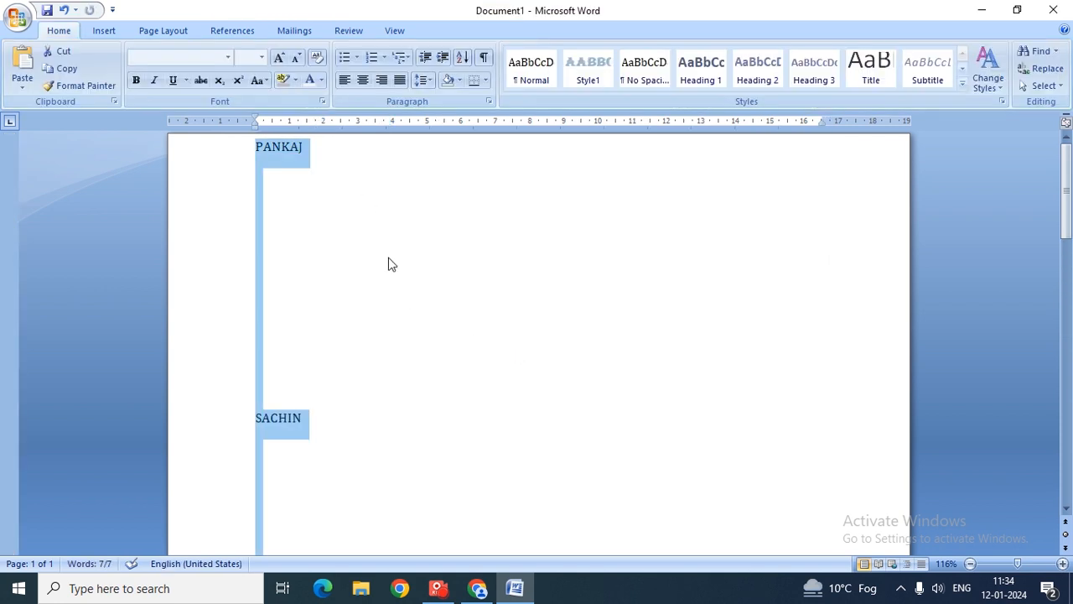
pyautogui.moveTo(1066, 180); pyautogui.dragTo(1066, 217)
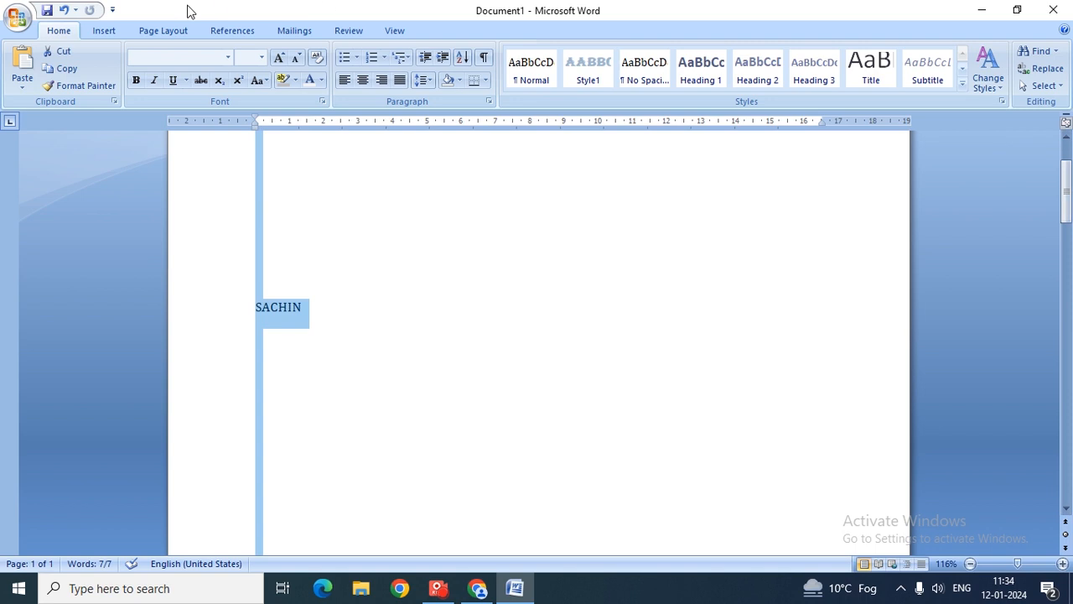
pyautogui.click(63, 10)
pyautogui.click(927, 76)
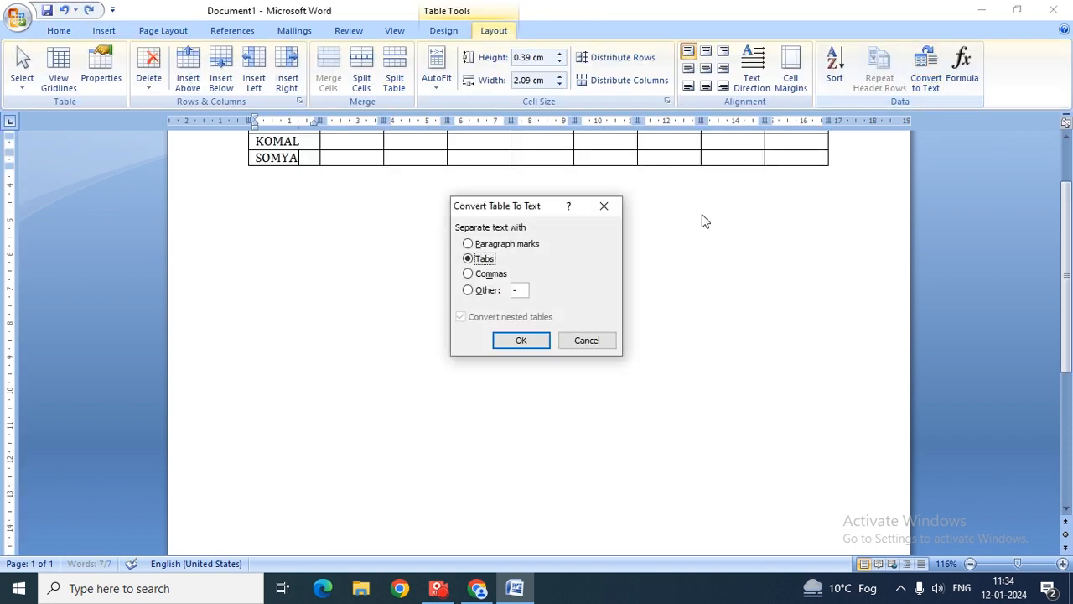
pyautogui.click(472, 274)
pyautogui.click(520, 341)
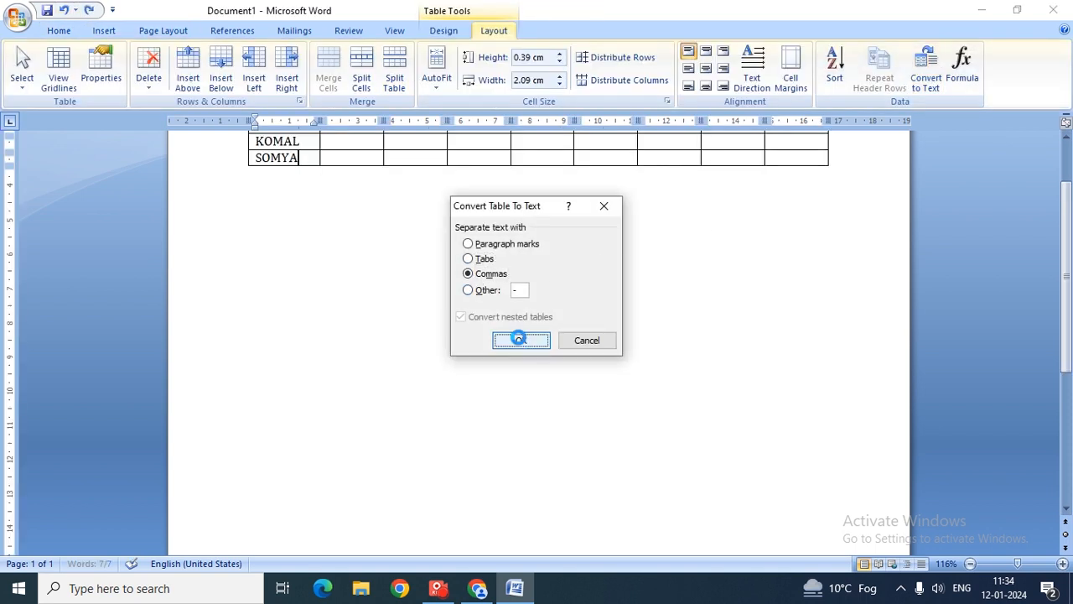
pyautogui.click(63, 10)
pyautogui.click(927, 75)
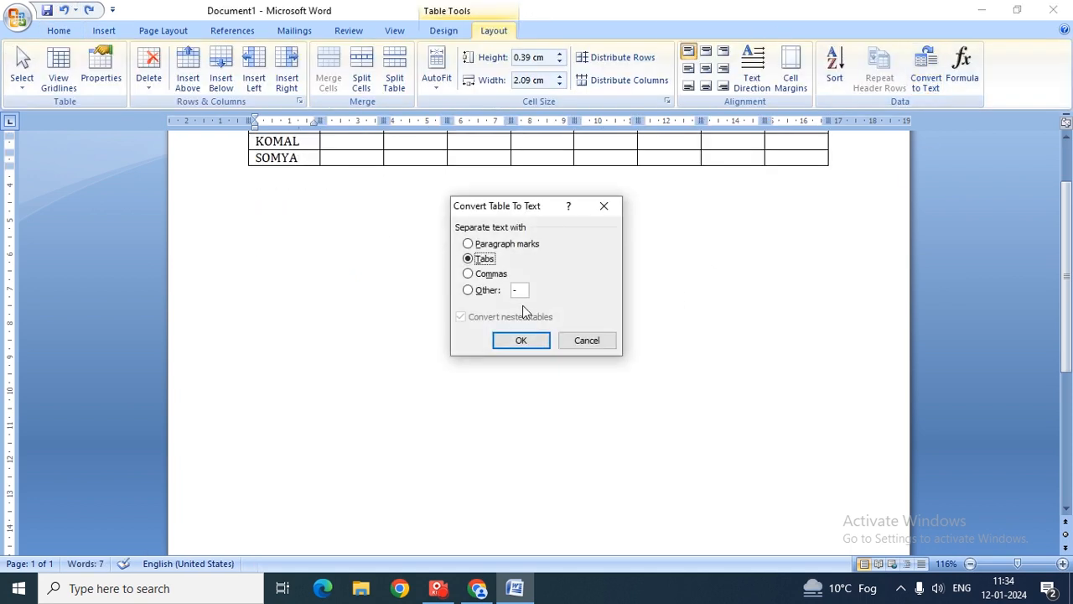
pyautogui.click(499, 292)
pyautogui.click(526, 340)
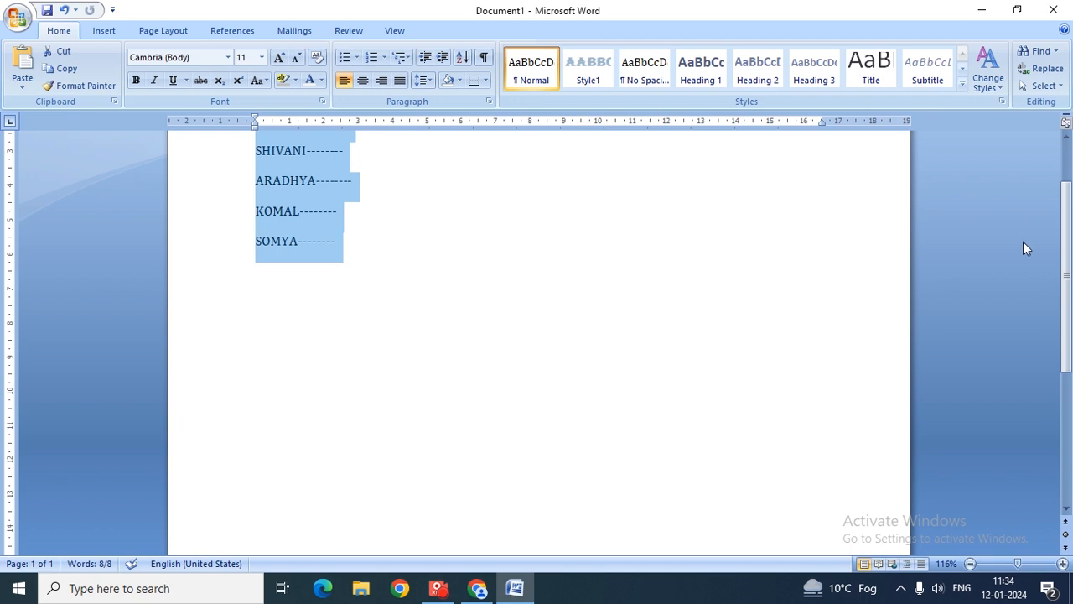
pyautogui.scroll(3, 1023, 241)
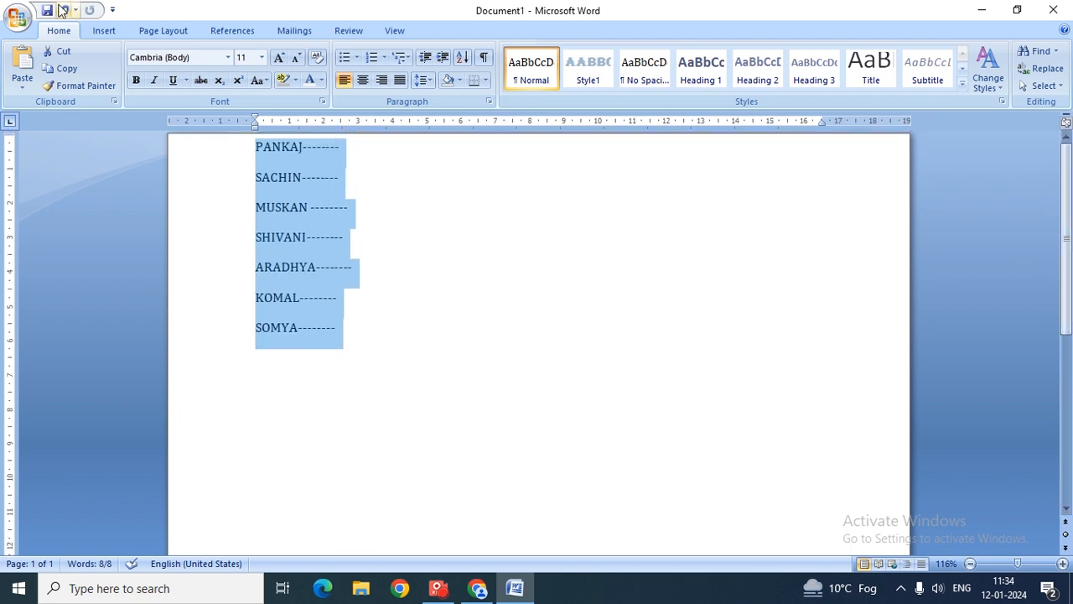
pyautogui.click(60, 10)
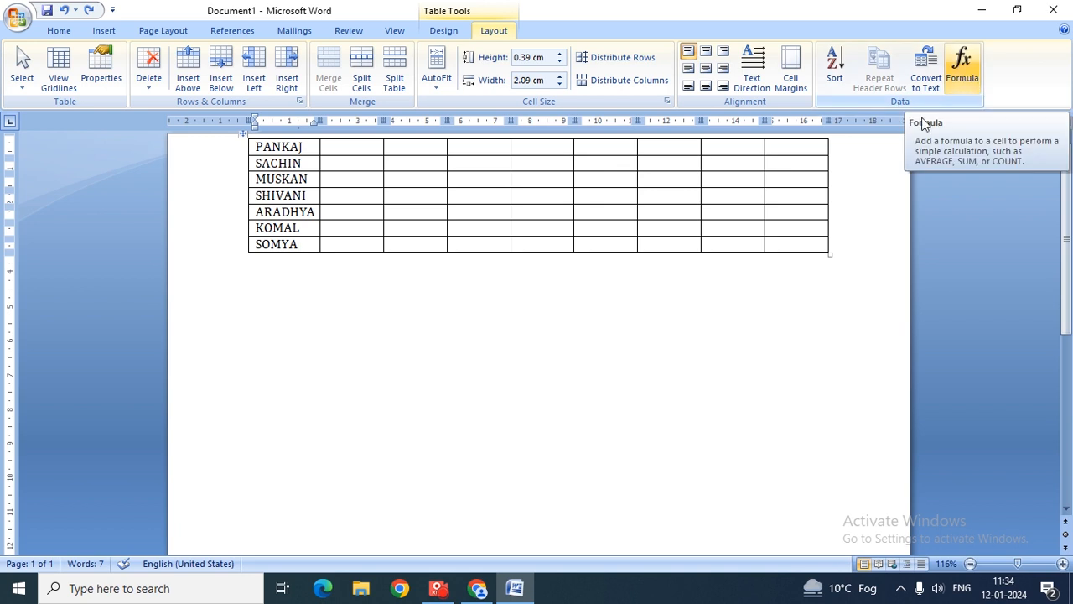
# - Enter the marks 6, 5, 4, 3, 2, 1 across the first student's row
pyautogui.click(341, 145)
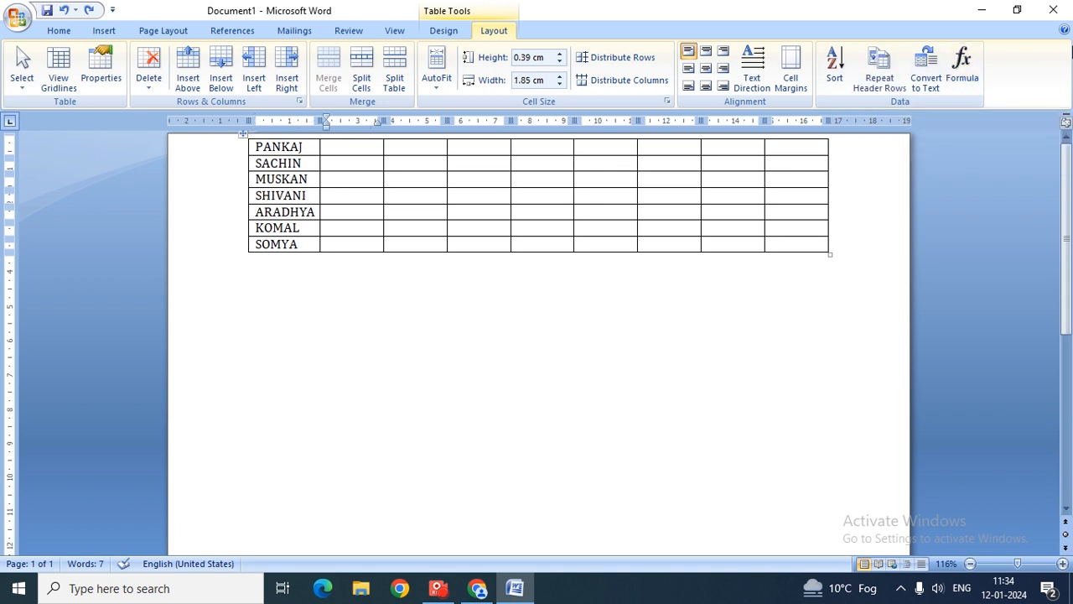
pyautogui.write('12')
pyautogui.press('BackSpace')
pyautogui.press('BackSpace')
pyautogui.write('6')
pyautogui.press('Tab')
pyautogui.write('5')
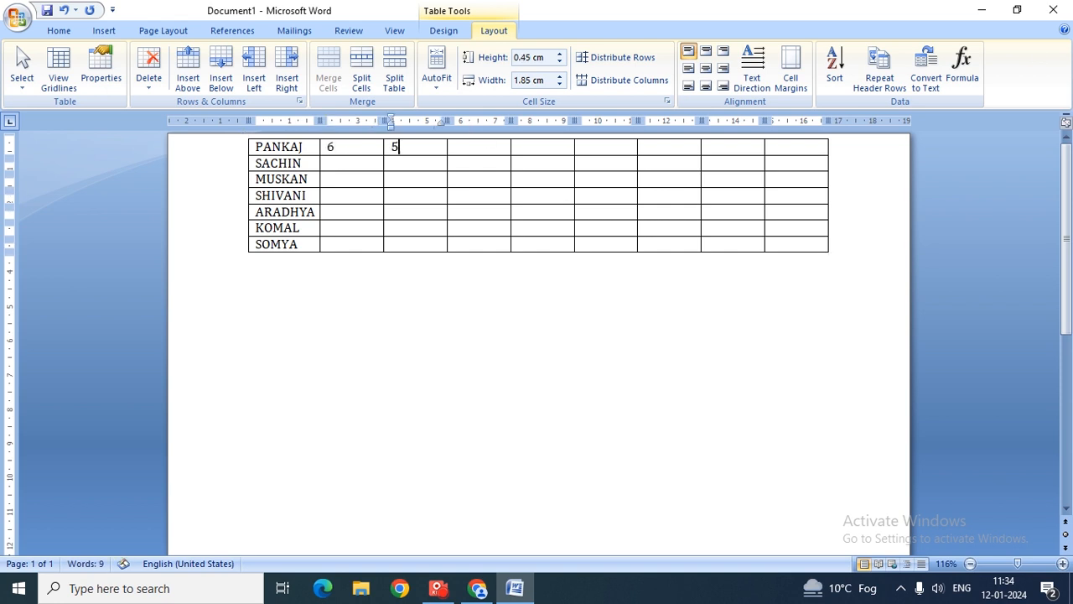
pyautogui.press('Tab')
pyautogui.write('4')
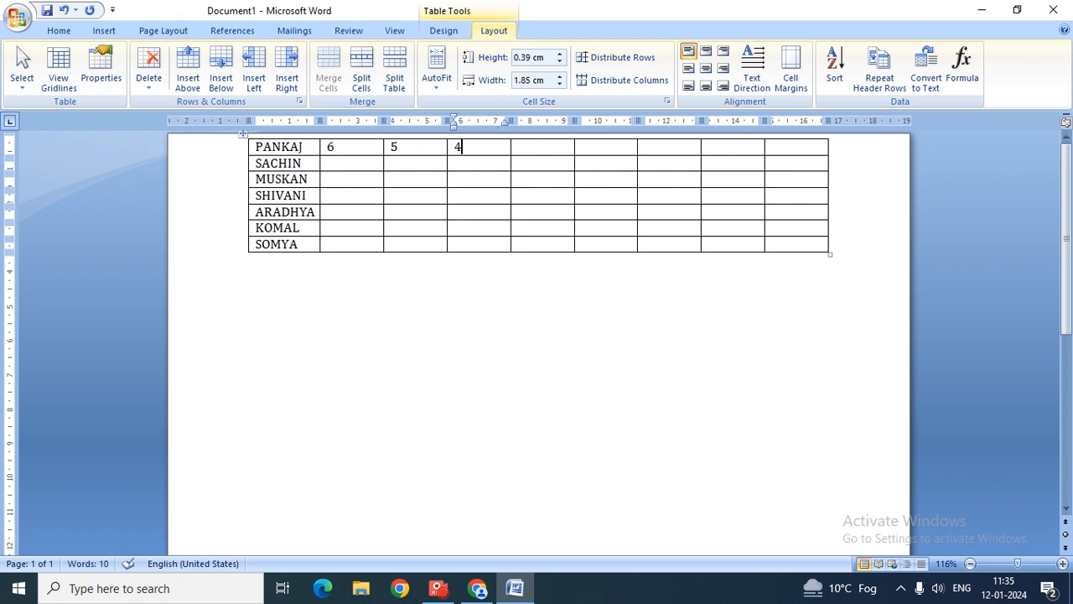
pyautogui.press('Tab')
pyautogui.write('3')
pyautogui.press('Tab')
pyautogui.write('2')
pyautogui.press('Tab')
pyautogui.write('1')
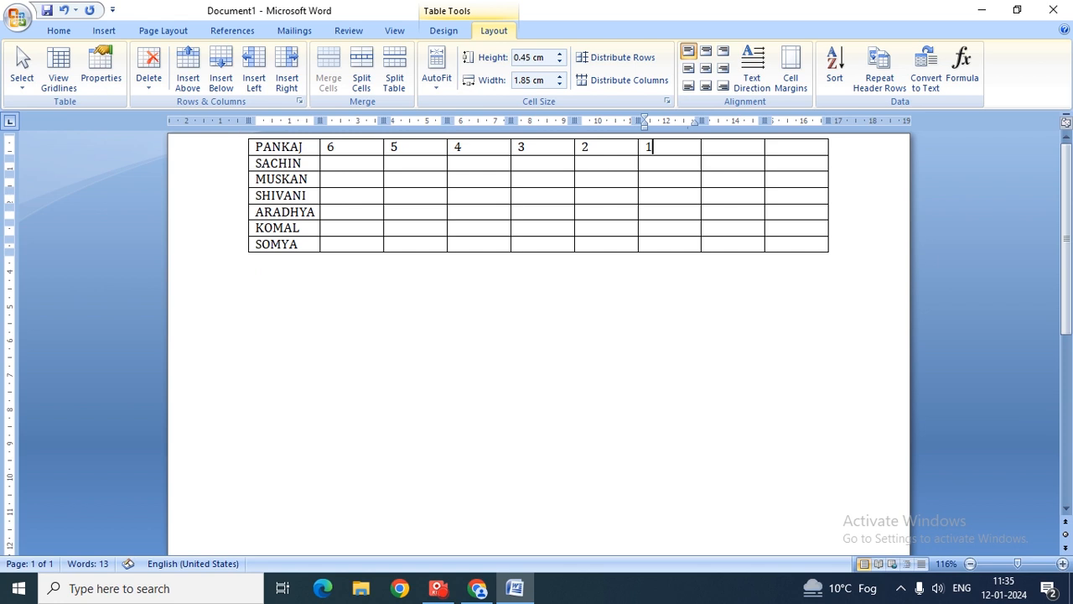
pyautogui.press('Tab')
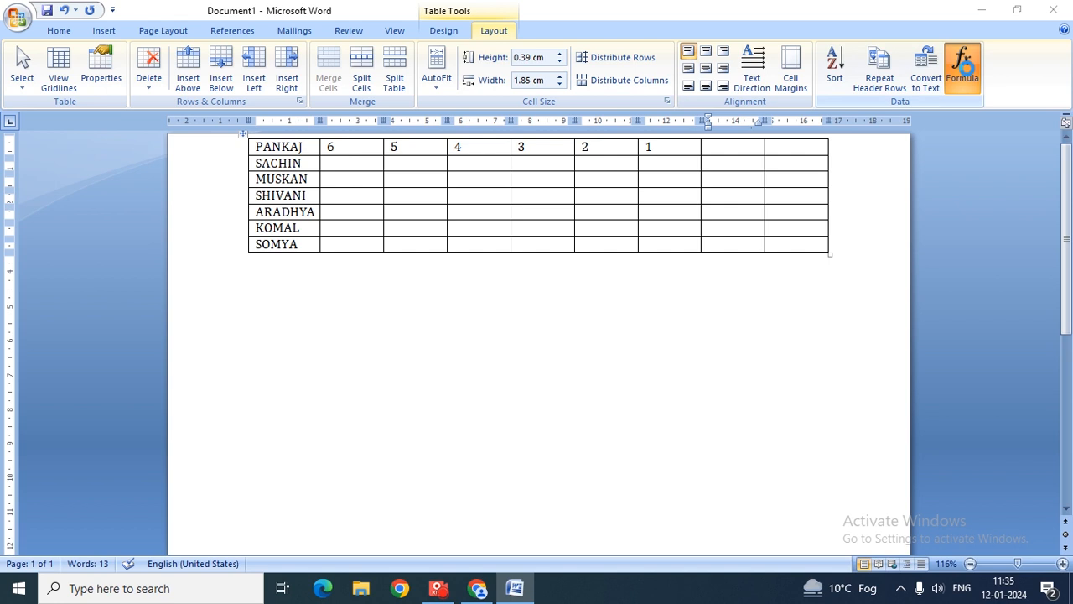
# - Insert the =SUM(6,5,4,3,2,1) formula so the first student's total shows 21
pyautogui.click(964, 72)
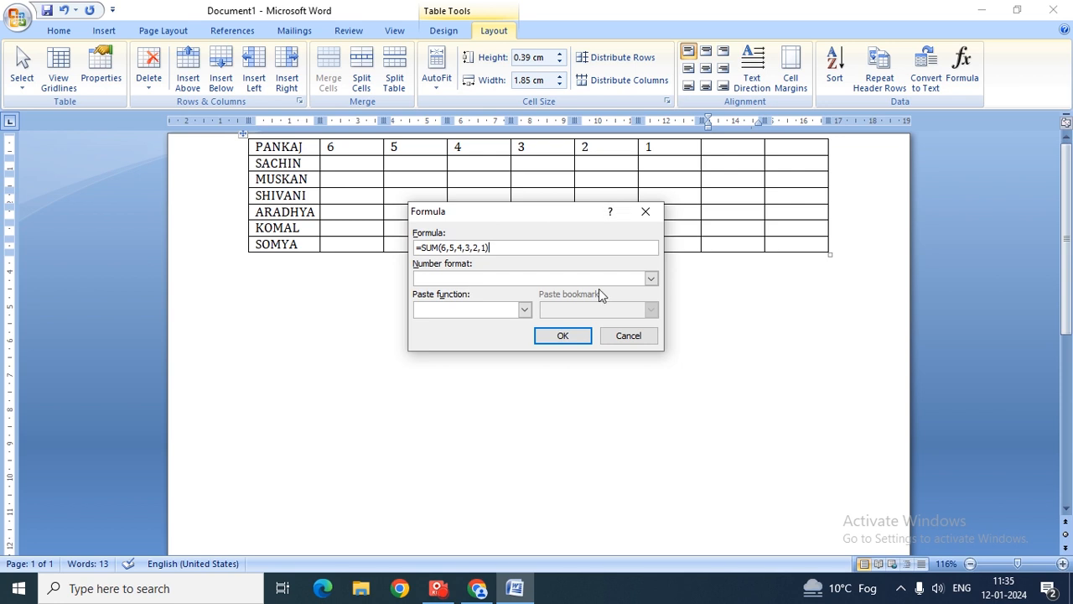
pyautogui.click(564, 335)
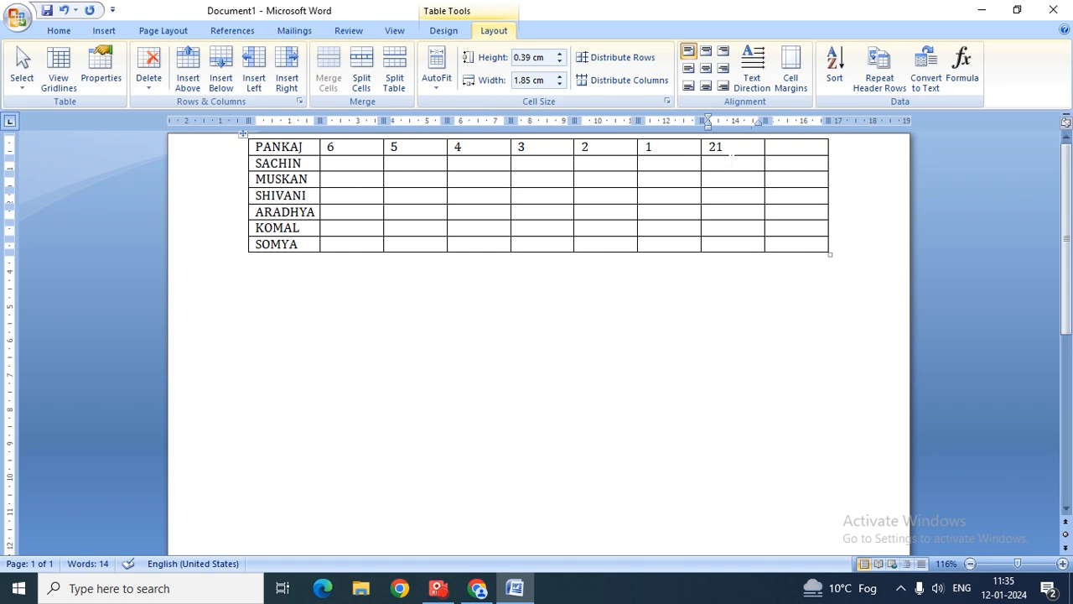
pyautogui.click(359, 160)
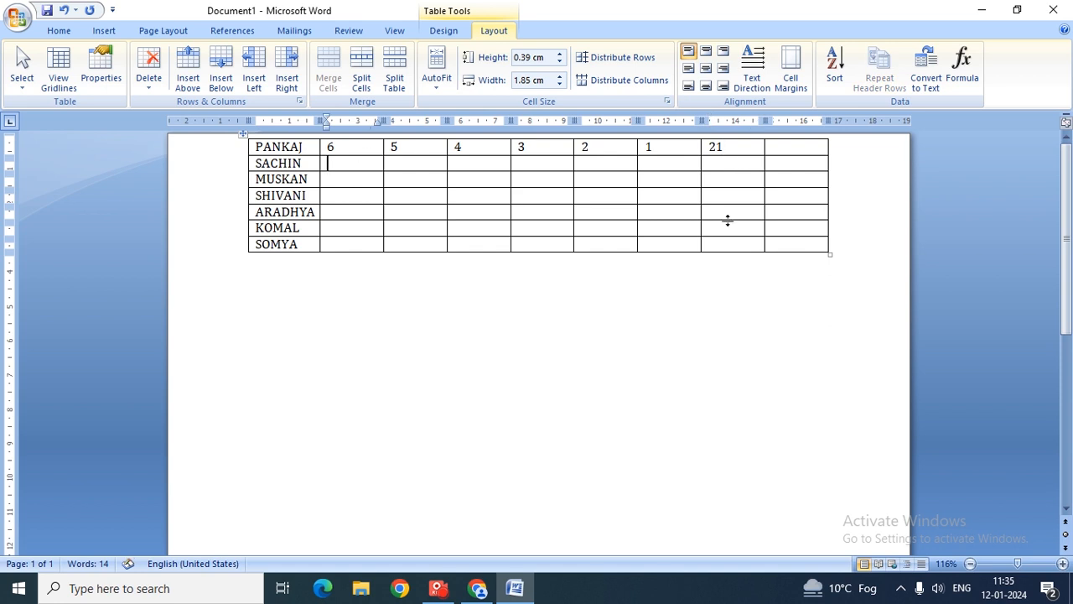
# - Enter the marks 5, 2, 5, 4, 5, 1 across the second student's row
pyautogui.write('5')
pyautogui.press('Tab')
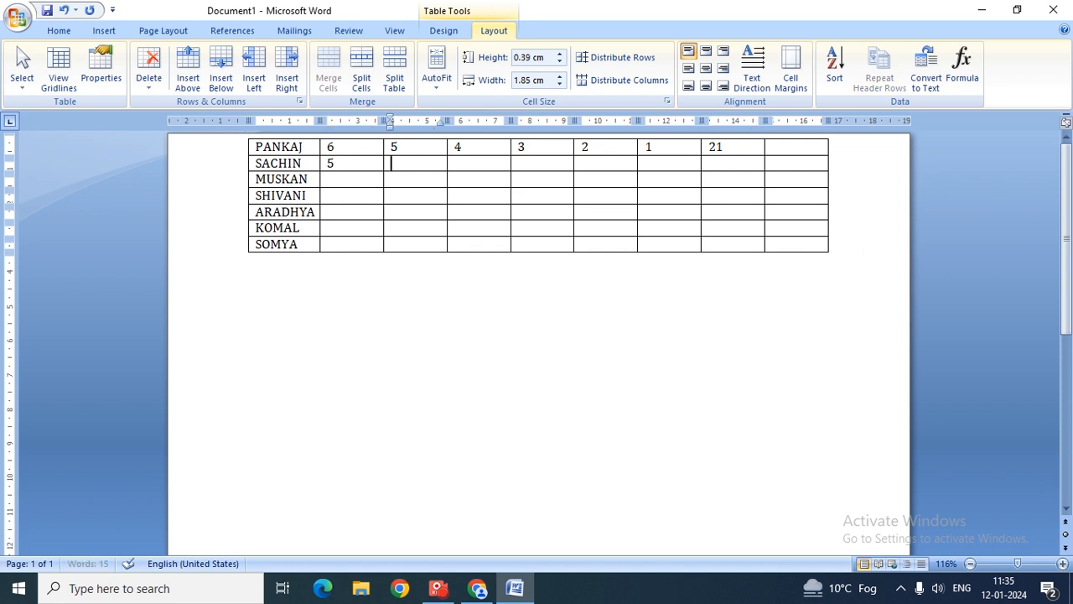
pyautogui.write('2')
pyautogui.press('Tab')
pyautogui.write('5')
pyautogui.press('Tab')
pyautogui.write('4')
pyautogui.press('Tab')
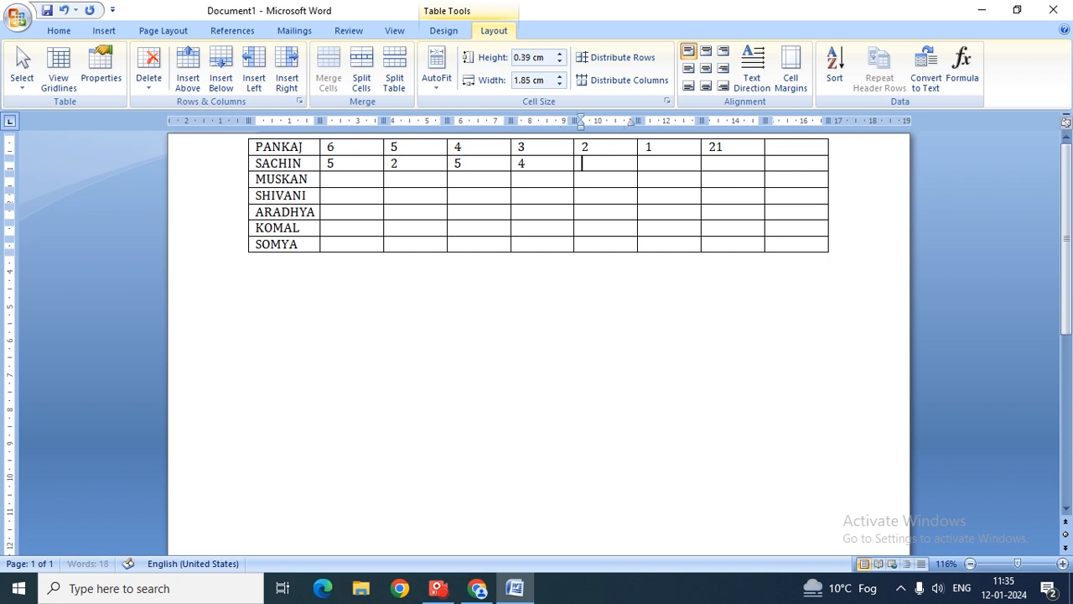
pyautogui.write('5')
pyautogui.press('Tab')
pyautogui.write('1')
pyautogui.press('Tab')
pyautogui.click(962, 71)
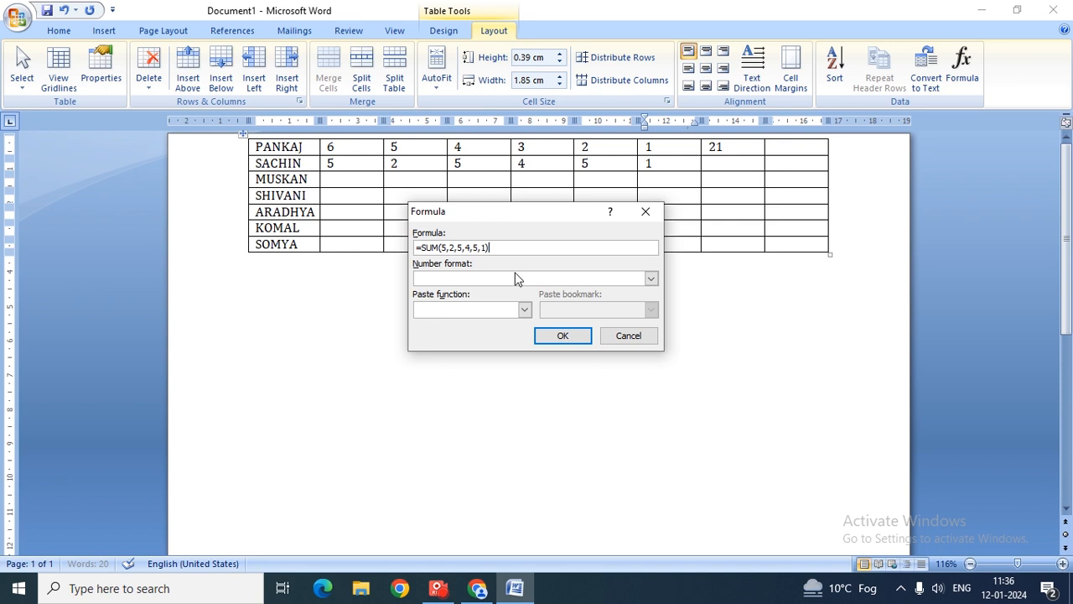
# - Remove the misplaced sum result and restore the last mark of 1
pyautogui.click(562, 336)
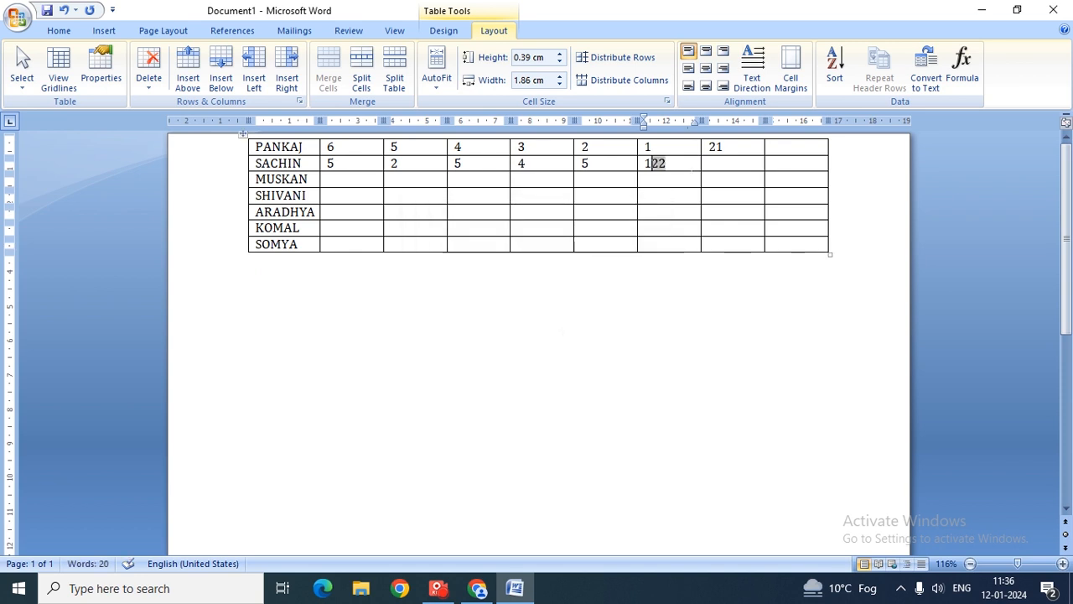
pyautogui.press('BackSpace')
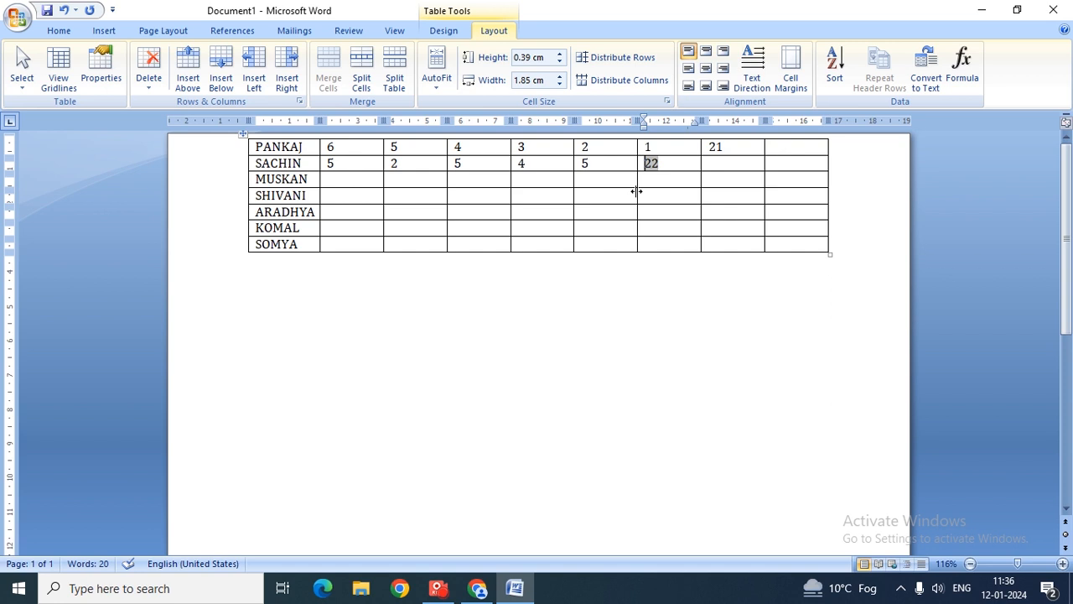
pyautogui.press('Delete')
pyautogui.press('Delete')
pyautogui.write('1')
# - Give the second student's total cell =SUM(5,2,5,4,5,1), showing 22, and verify it
pyautogui.click(705, 164)
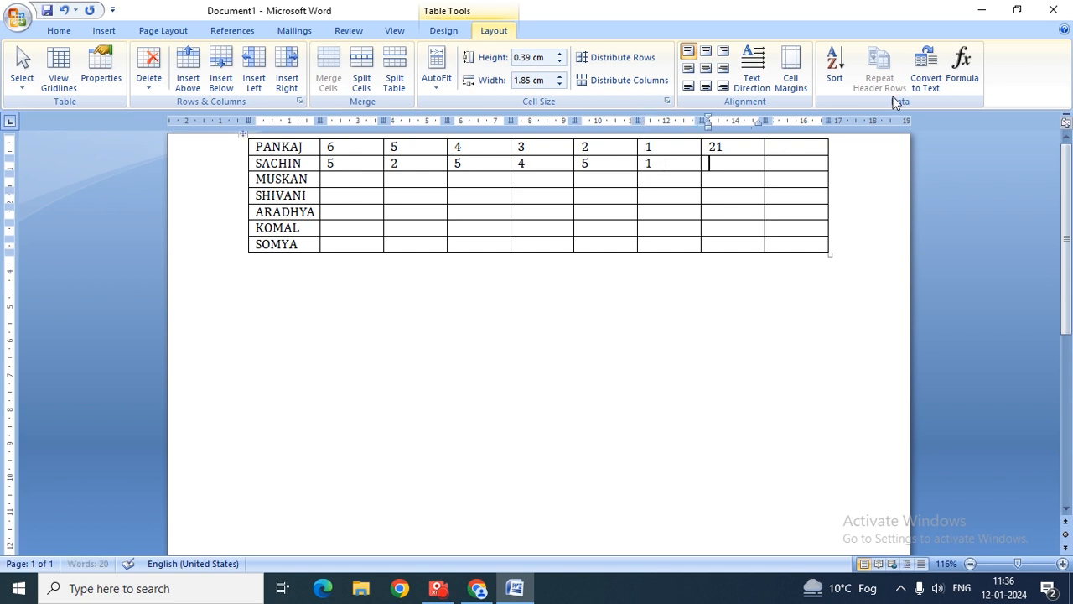
pyautogui.click(962, 71)
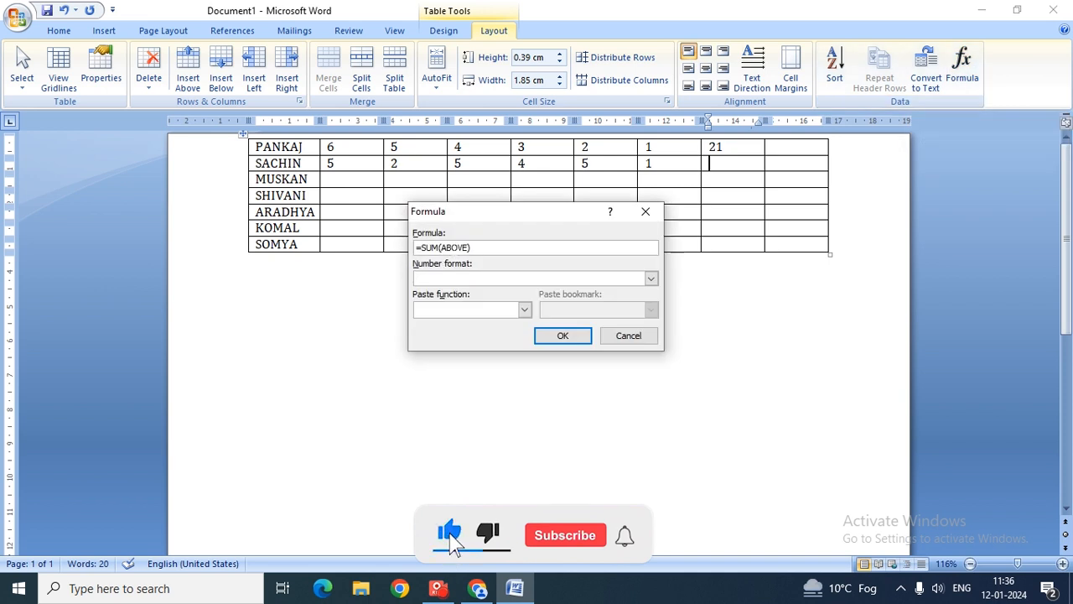
pyautogui.press('BackSpace')
pyautogui.press('BackSpace')
pyautogui.press('BackSpace')
pyautogui.press('BackSpace')
pyautogui.press('BackSpace')
pyautogui.press('BackSpace')
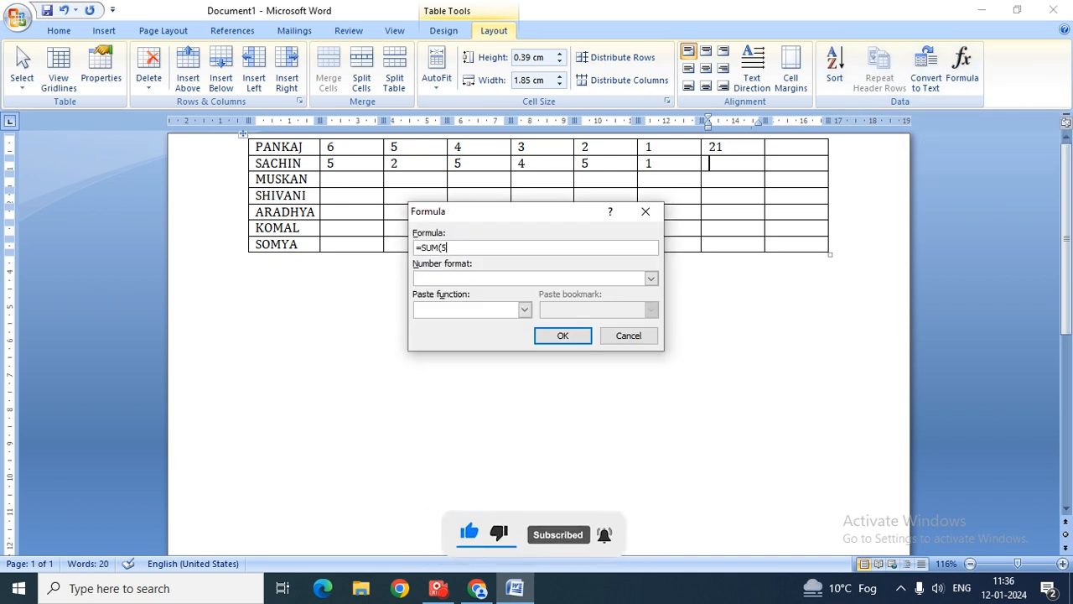
pyautogui.write('5,')
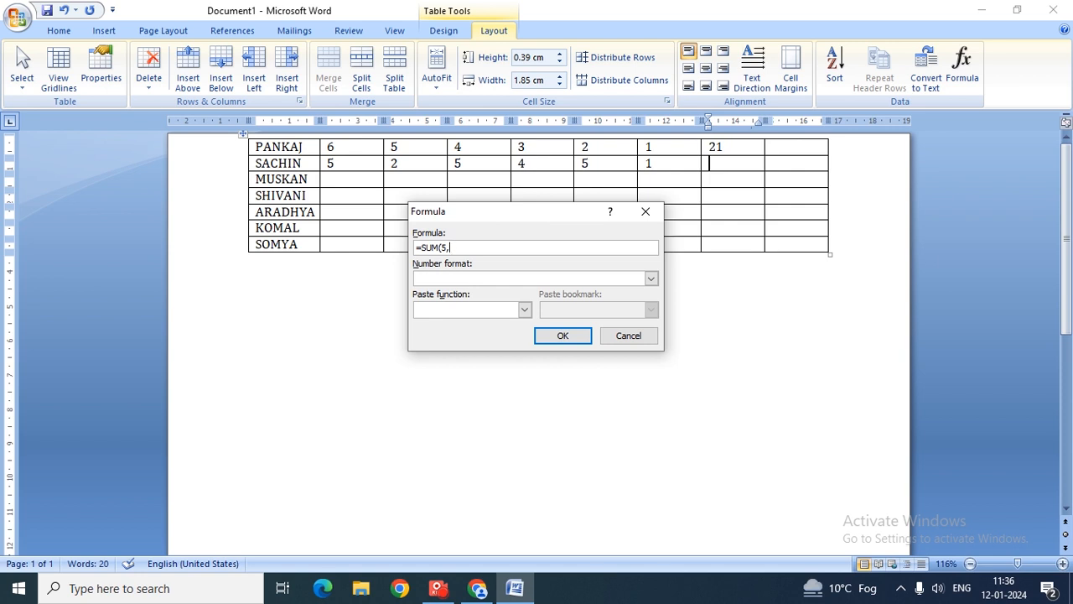
pyautogui.write('5,4,5,1)')
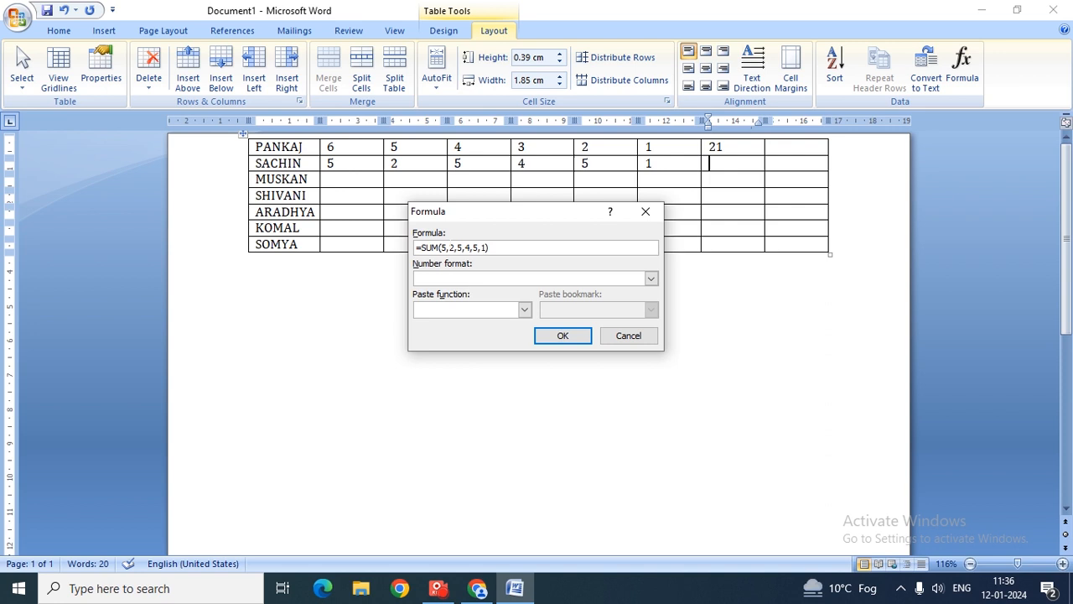
pyautogui.click(549, 340)
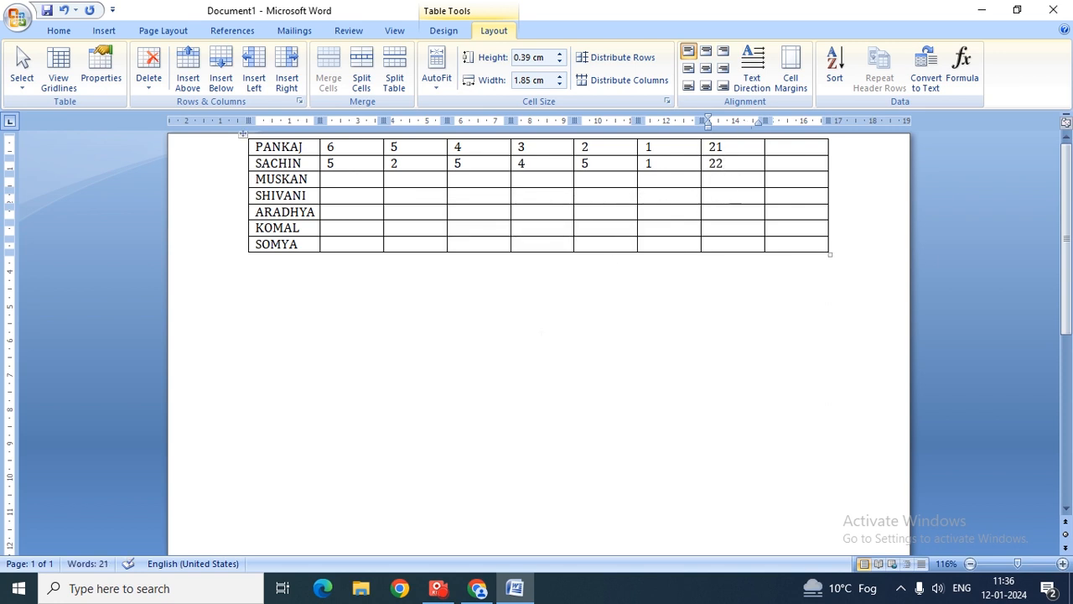
pyautogui.click(962, 71)
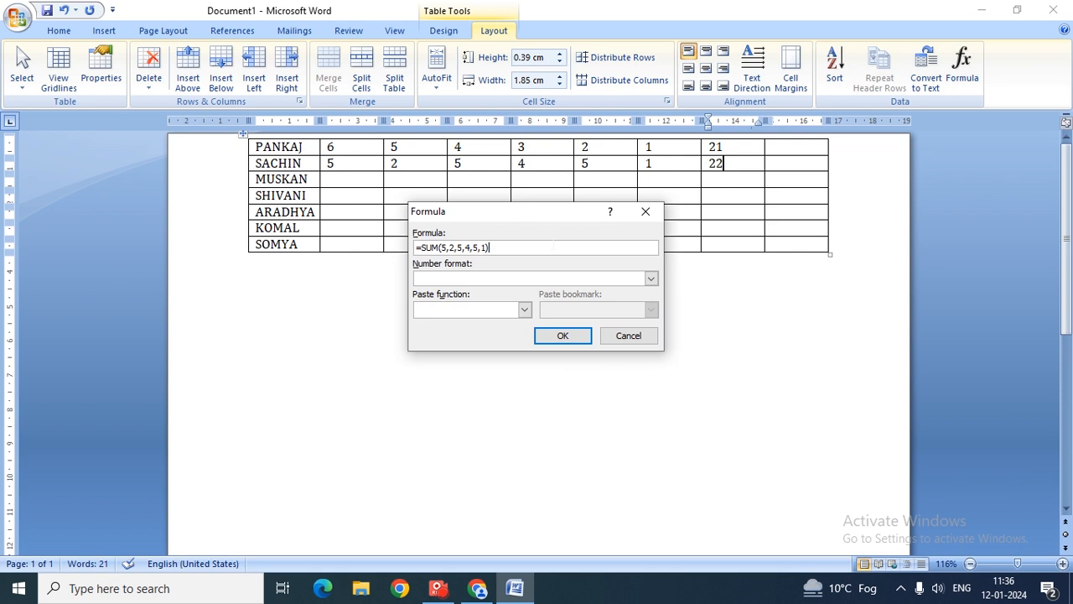
pyautogui.click(560, 336)
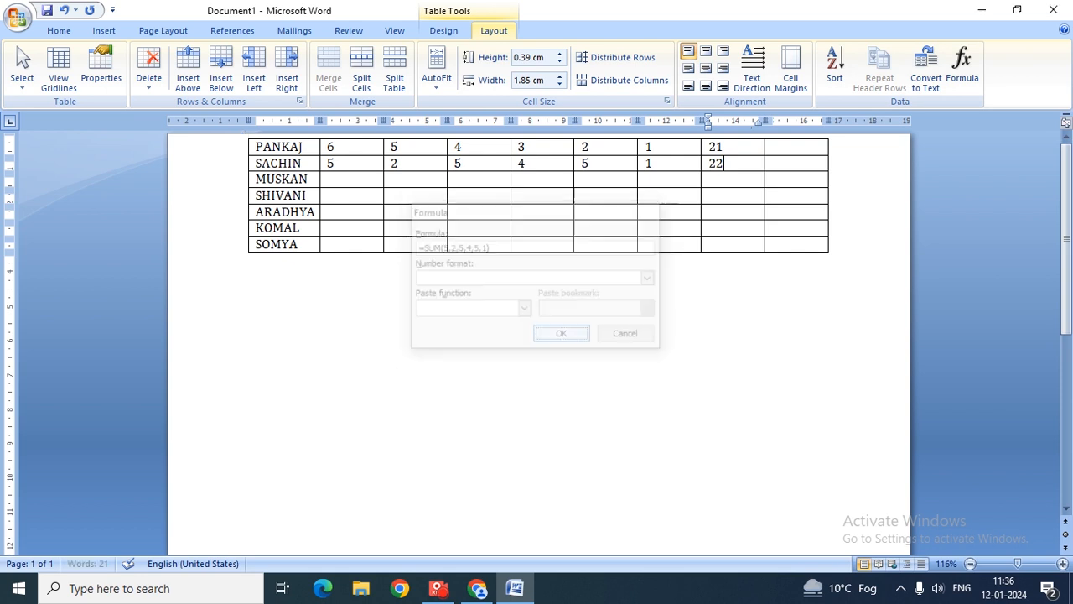